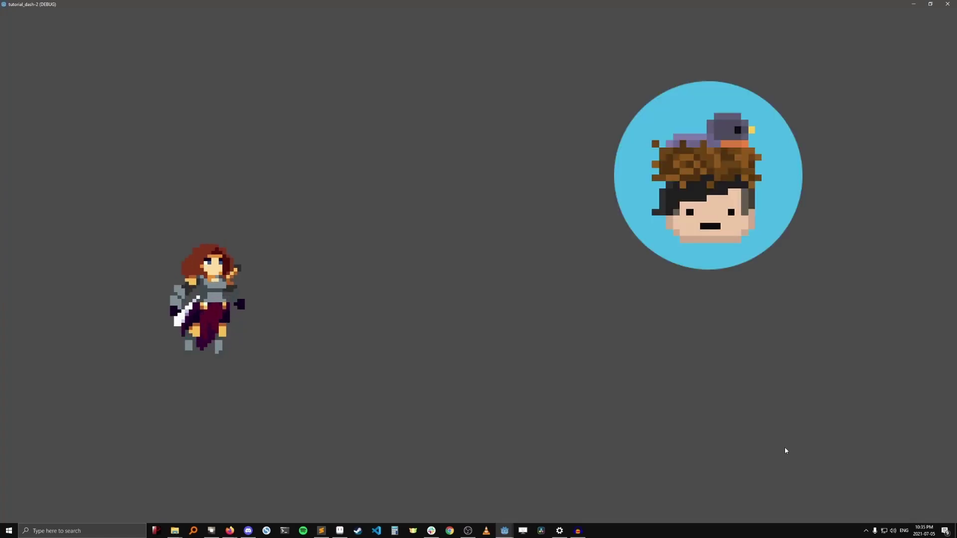
- Move the character around the running demo and dash in several directions to examine the dust trail and dust burst effects
key("Right")
key("space")
key("Left")
key("space")
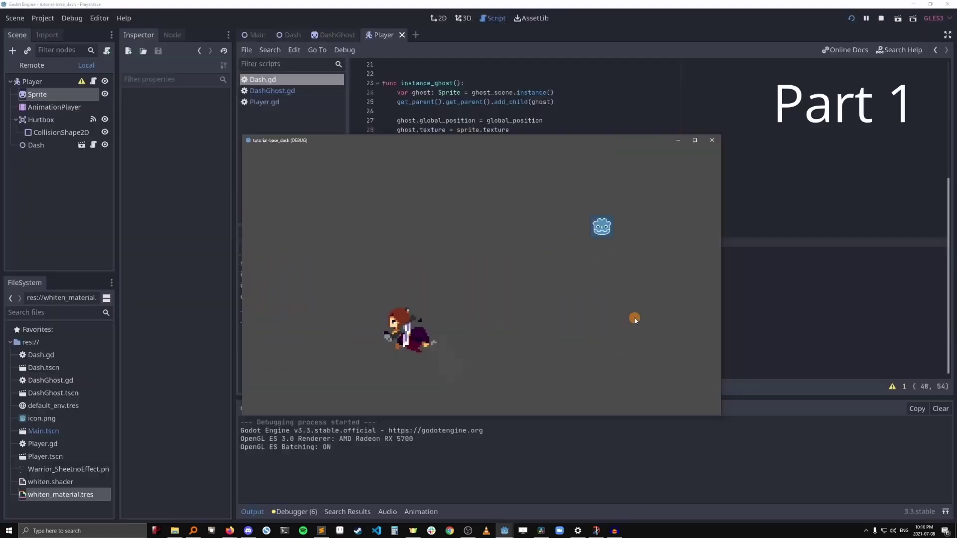
key("shift")
key("shift")
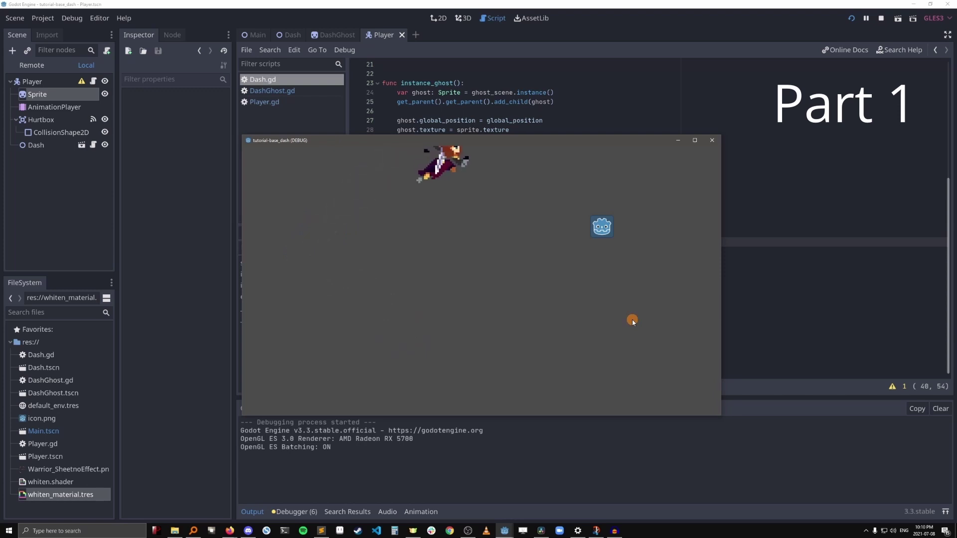
key("shift+Down")
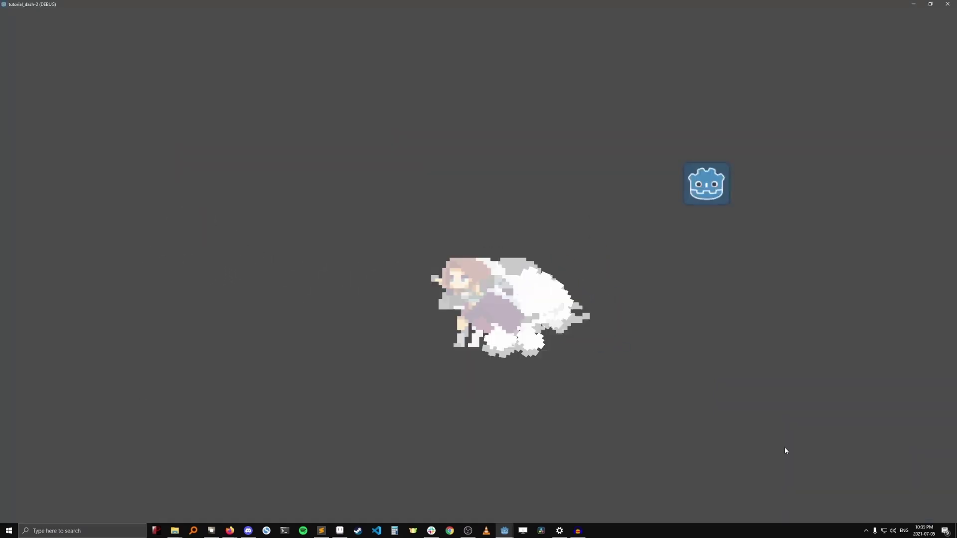
key("shift+Up+Right")
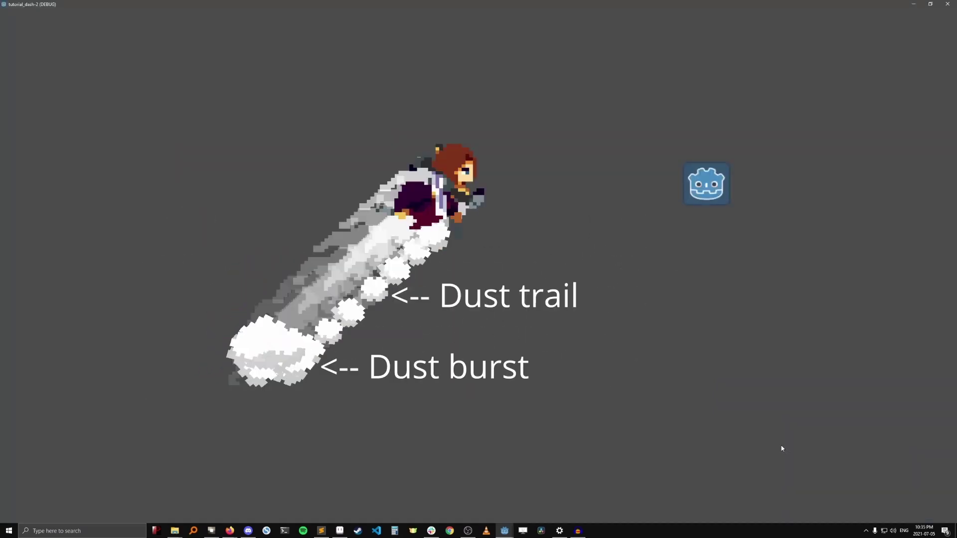
key("shift+Right")
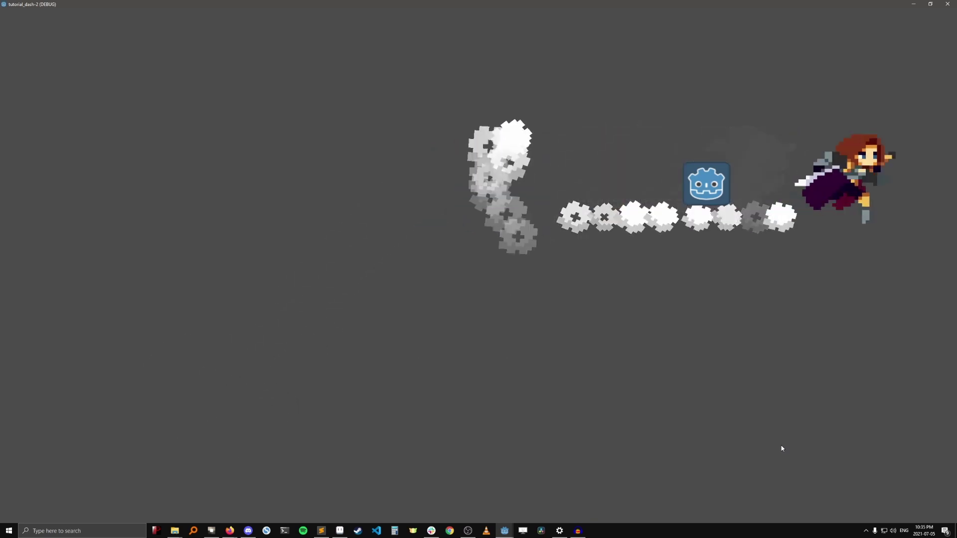
key("shift+Down+Left")
key("shift+Up+Left")
key("shift+Left")
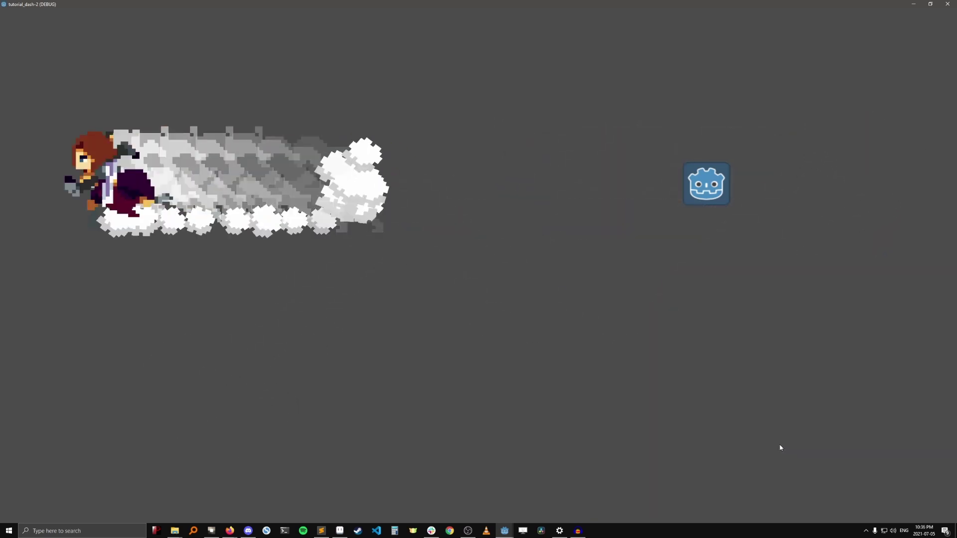
key("Right")
key("shift+Down")
key("shift+Right")
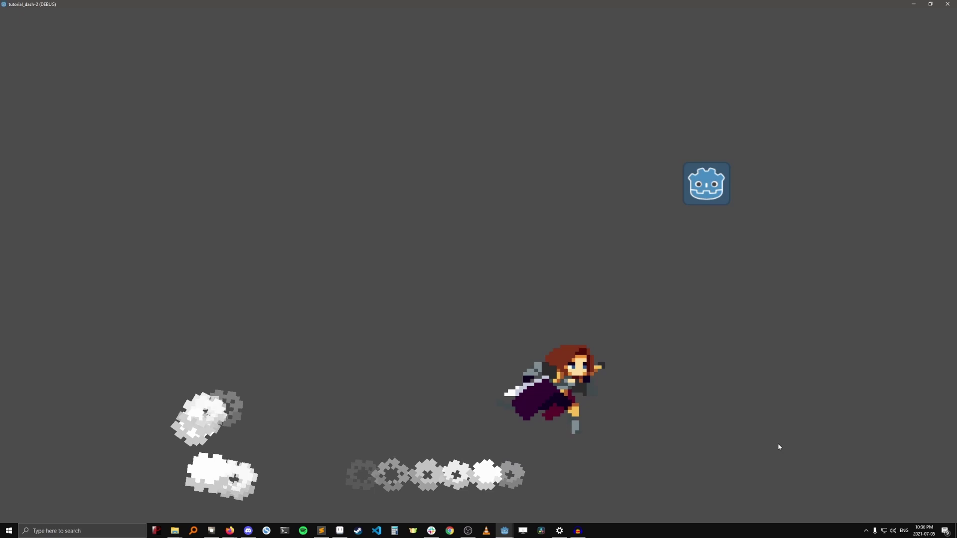
key("shift+Up")
key("shift+Left")
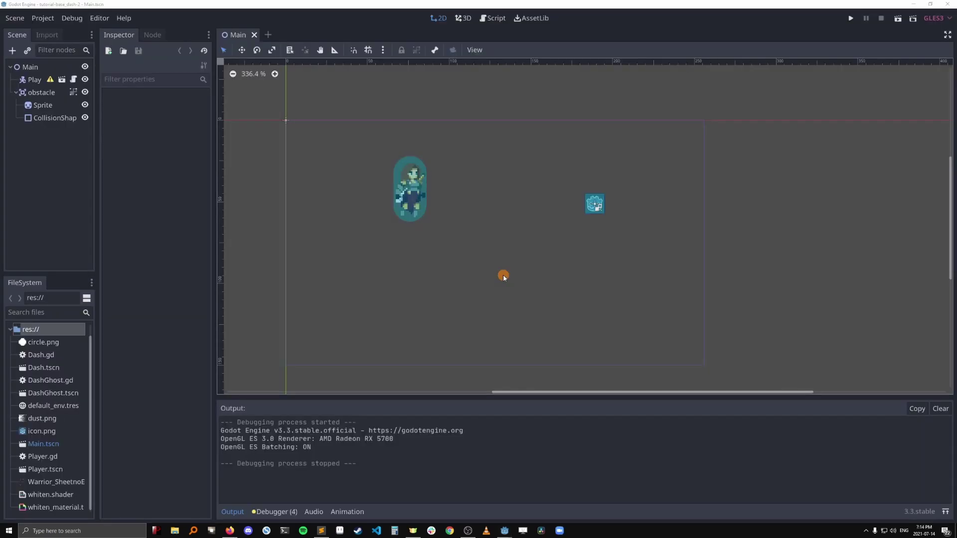
- Inspect the dust.png and circle.png textures in the project files
left_click(45, 418)
double_click(47, 419)
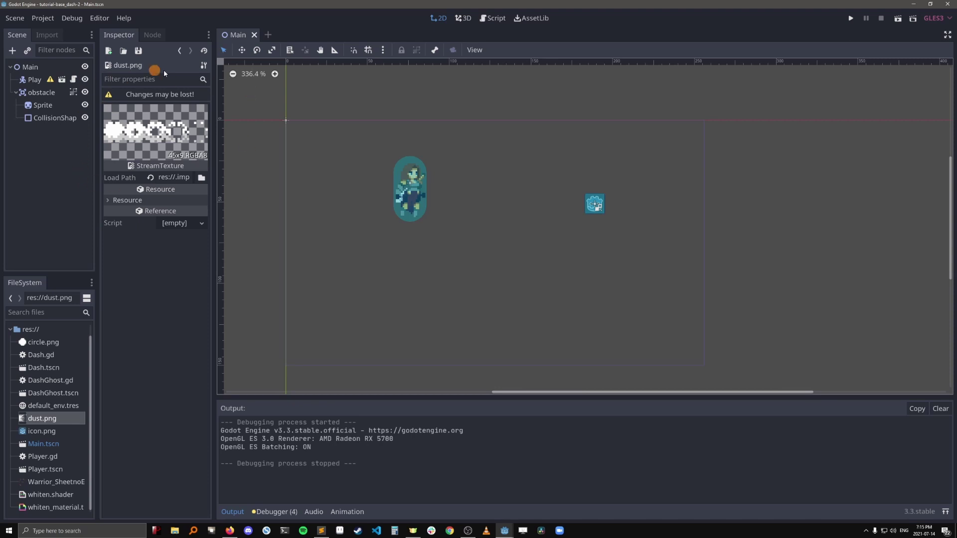
left_click(58, 344)
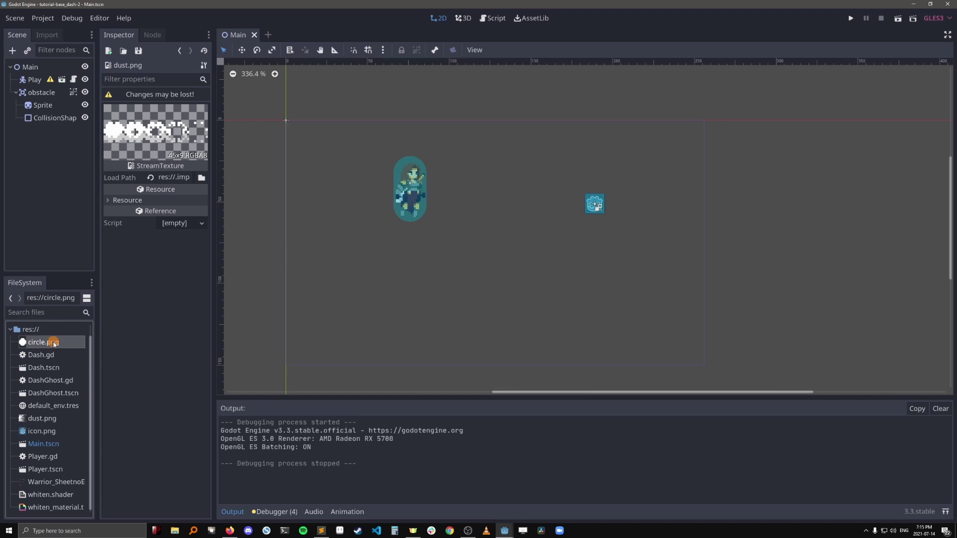
left_click(233, 349)
left_click(131, 345)
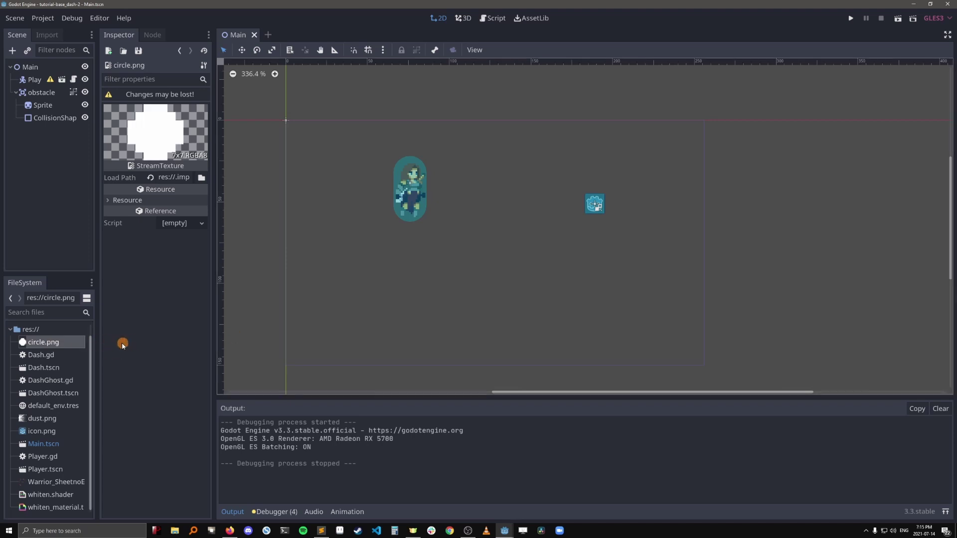
left_click(61, 419)
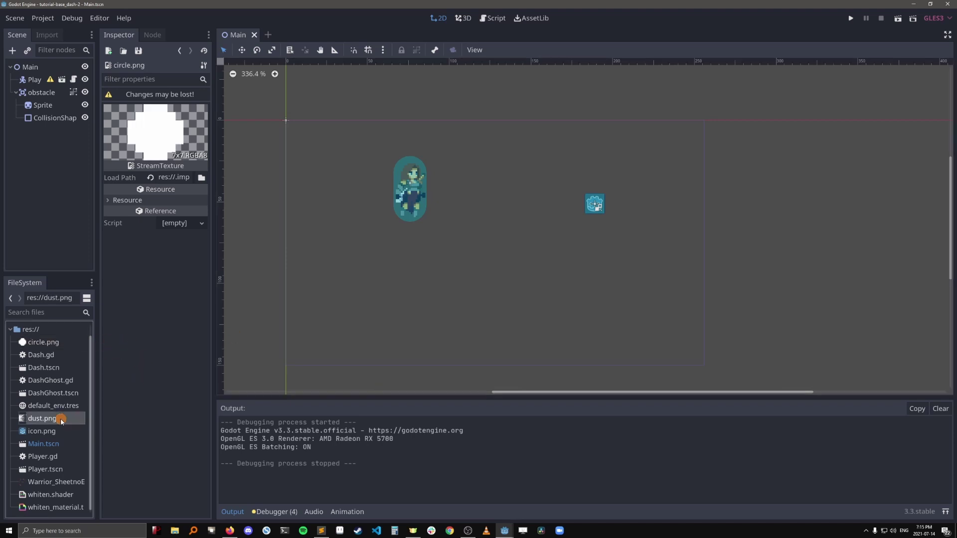
- In the Dash scene, add a Particles2D child under the root node and rename it DustTrail
double_click(47, 367)
right_click(46, 70)
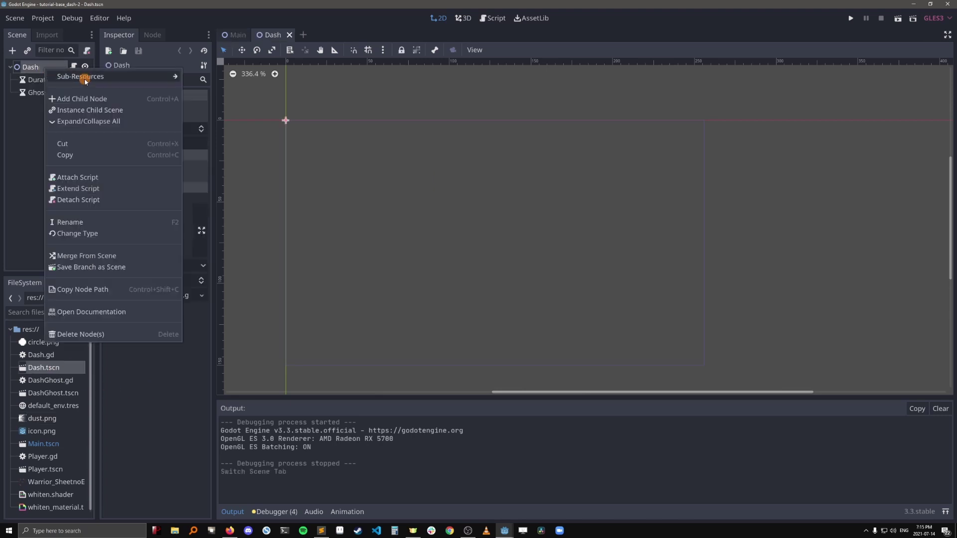
left_click(88, 101)
type("particl")
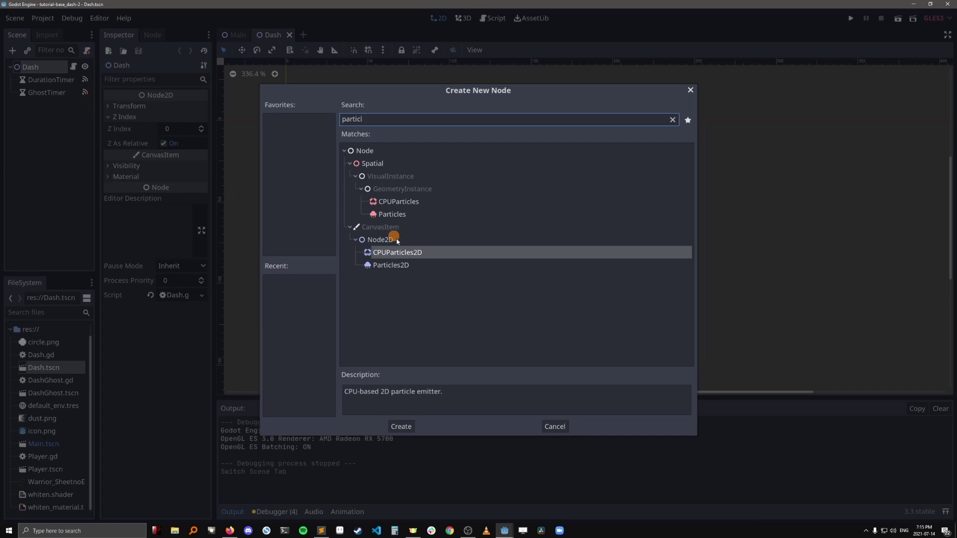
left_click(413, 266)
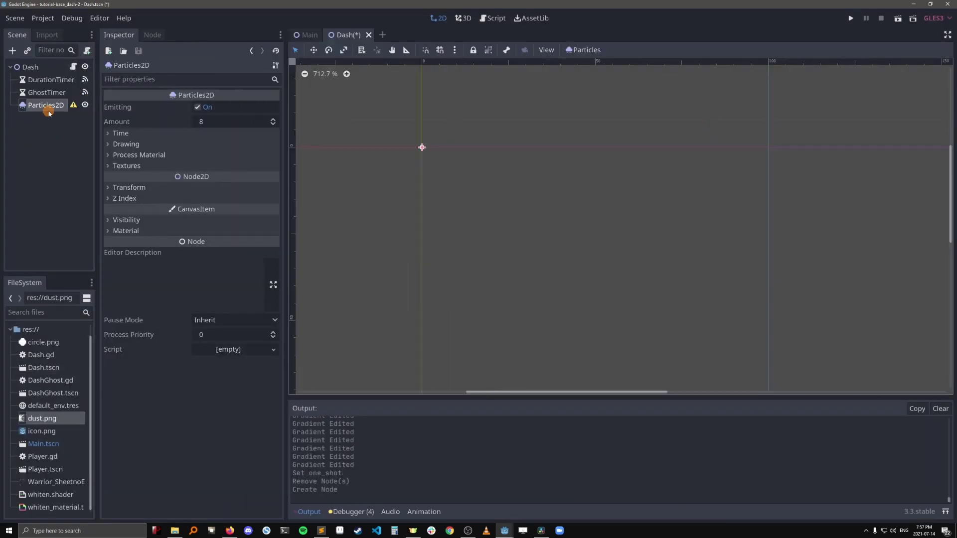
double_click(47, 105)
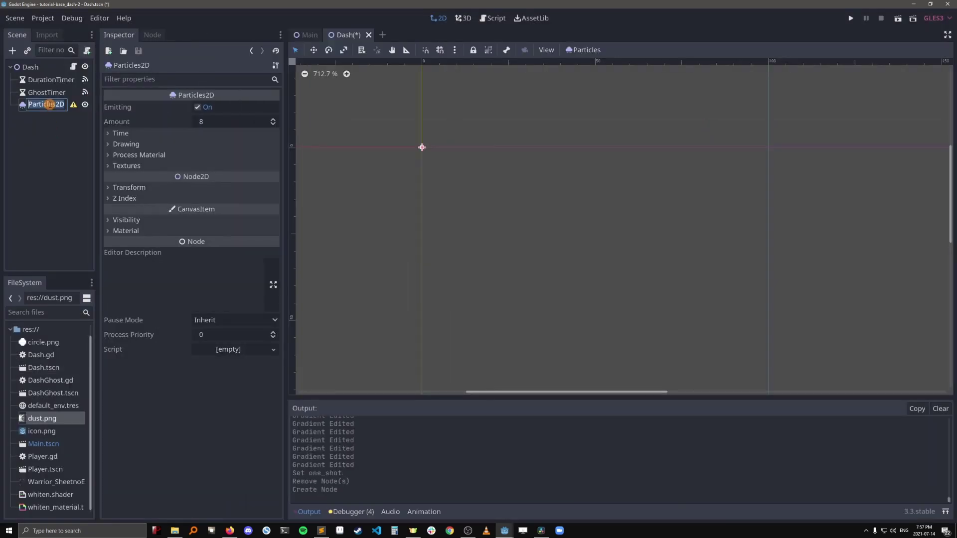
key("Return")
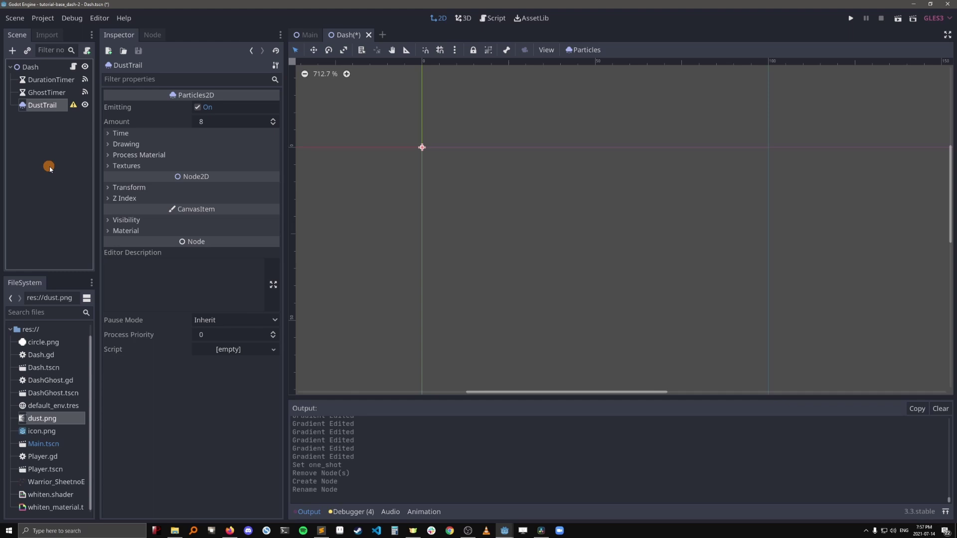
- Assign a new ParticlesMaterial as DustTrail's process material and expand its properties
left_click(116, 155)
left_click(252, 166)
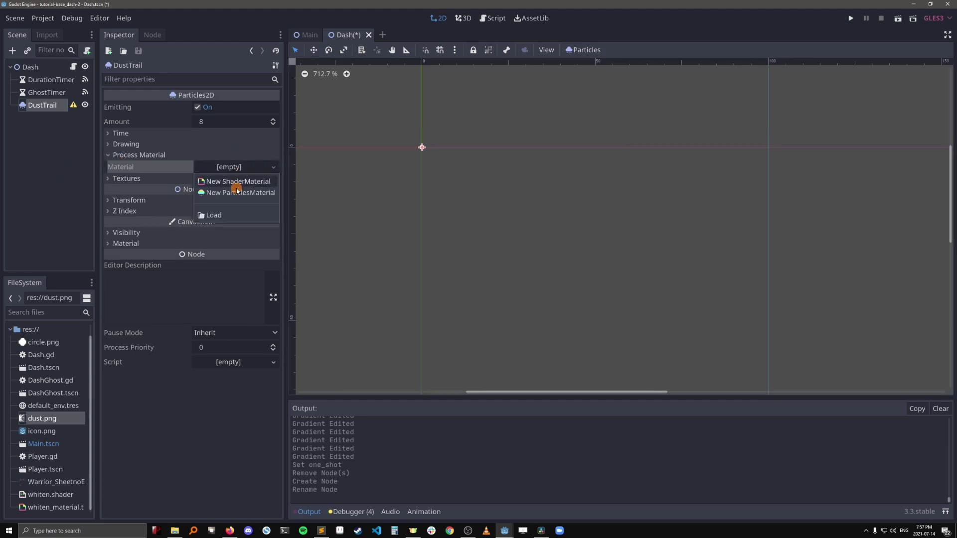
left_click(237, 182)
left_click(242, 167)
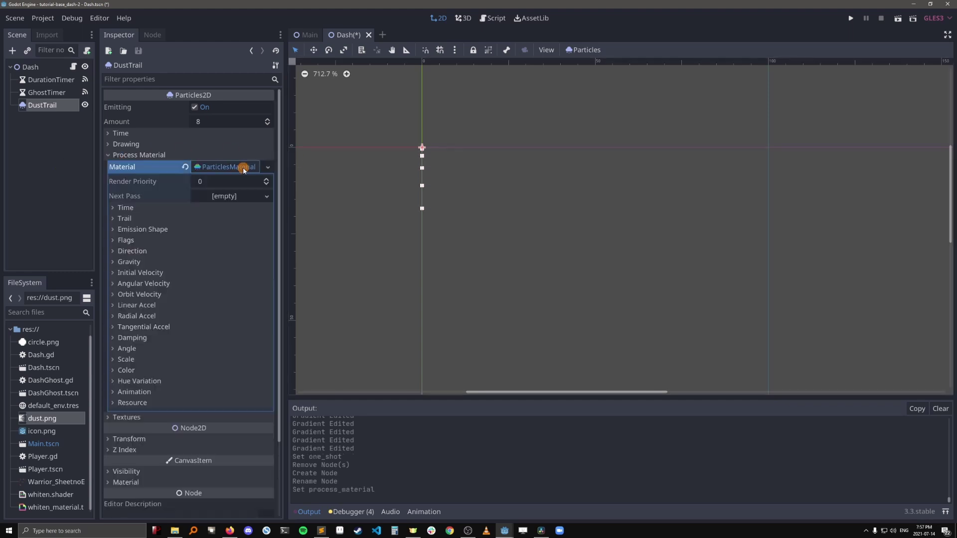
- Assign dust.png as the texture of the DustTrail particles
left_click(124, 415)
scroll(128, 399, "down", 3)
left_click_drag(37, 421, 215, 323)
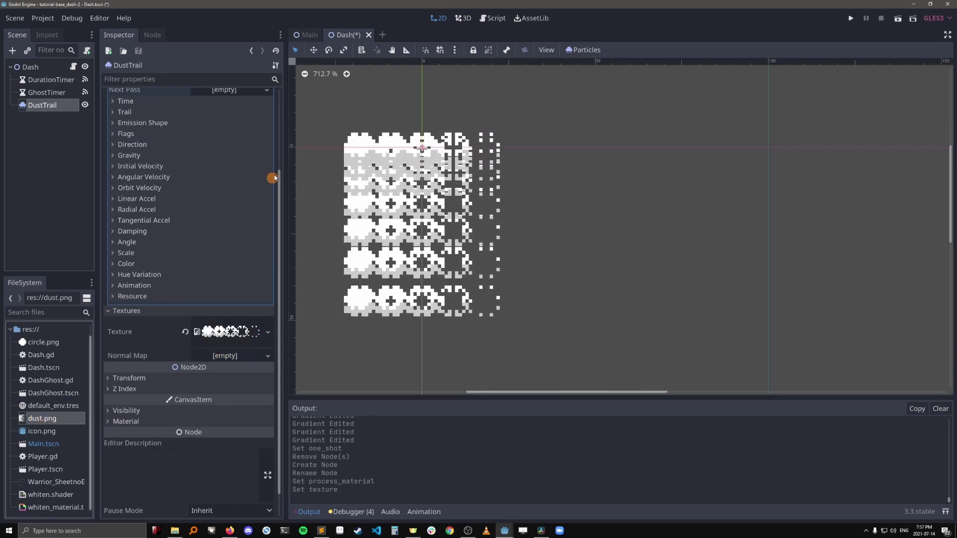
- Give DustTrail a new CanvasItemMaterial and expand its settings
left_click(112, 424)
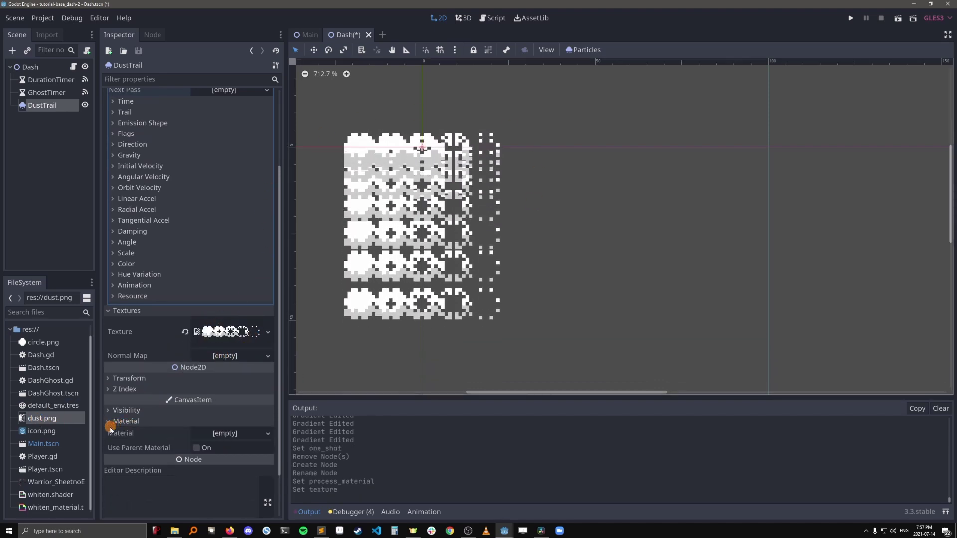
left_click(232, 433)
left_click(228, 460)
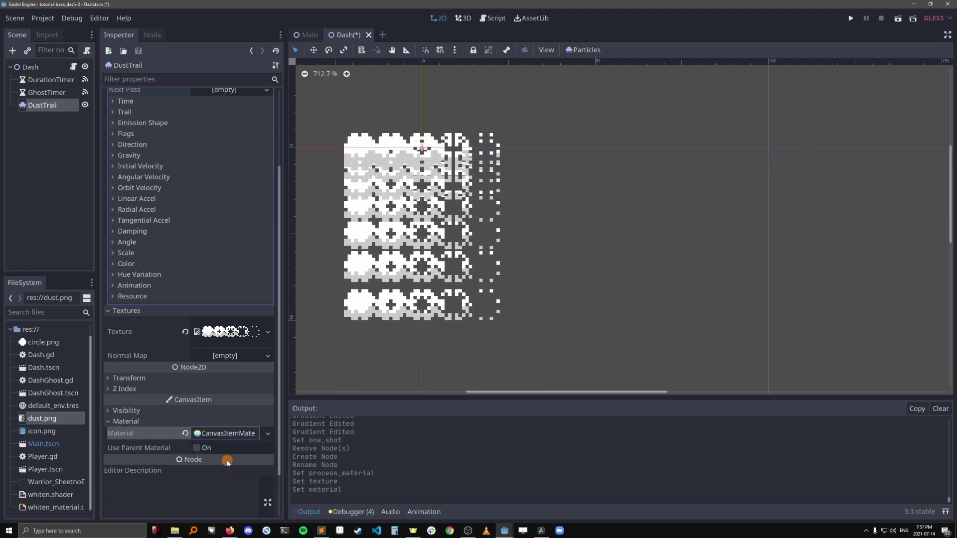
left_click(229, 433)
scroll(215, 398, "down", 3)
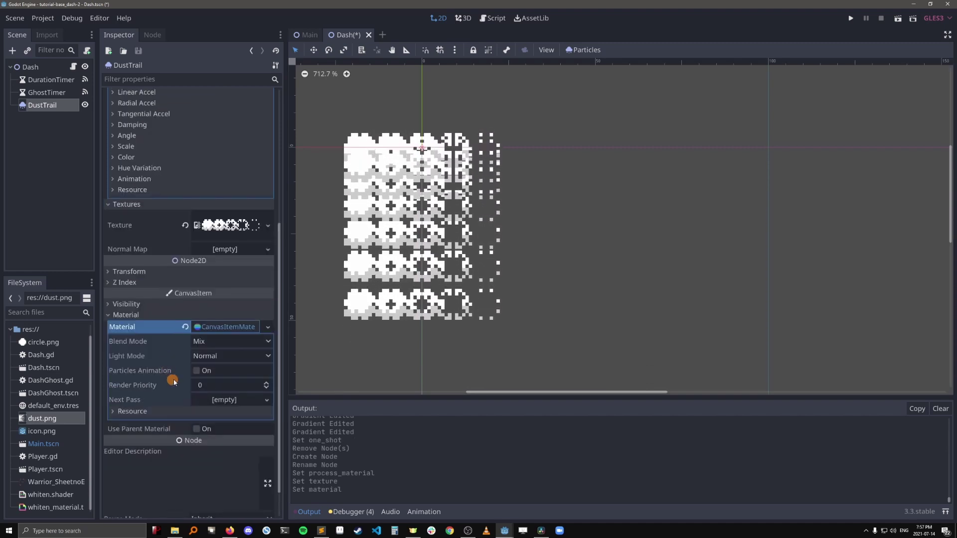
- Enable Particles Animation in the CanvasItemMaterial and set its horizontal frames to 5
left_click(197, 370)
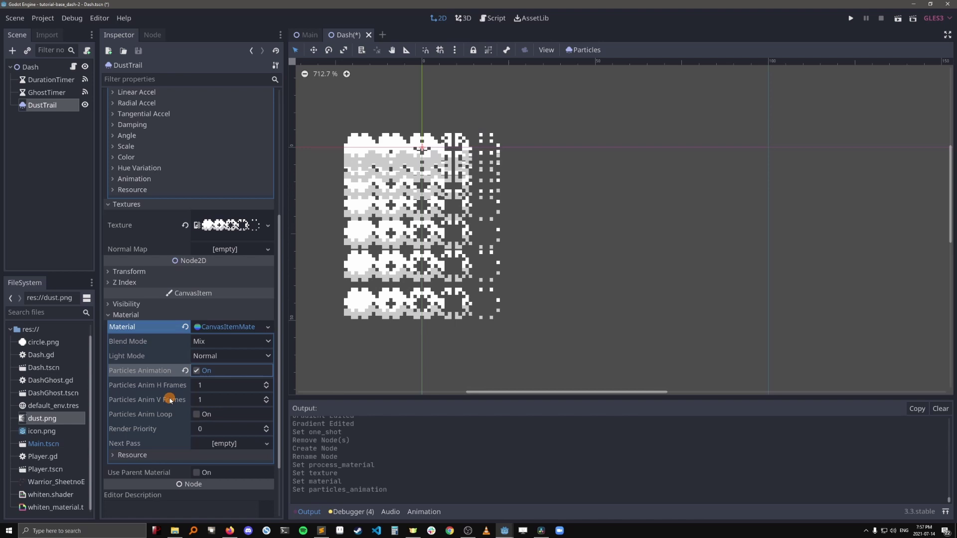
left_click(266, 382)
left_click(267, 382)
left_click(267, 382)
left_click(266, 383)
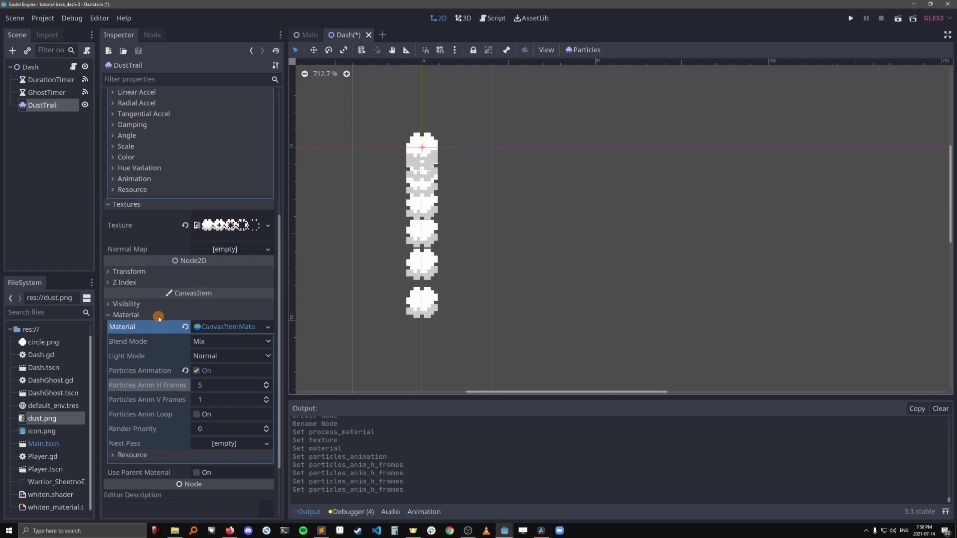
- Set the lifetime of the DustTrail particles to 1.2
scroll(158, 319, "up", 5)
left_click(111, 133)
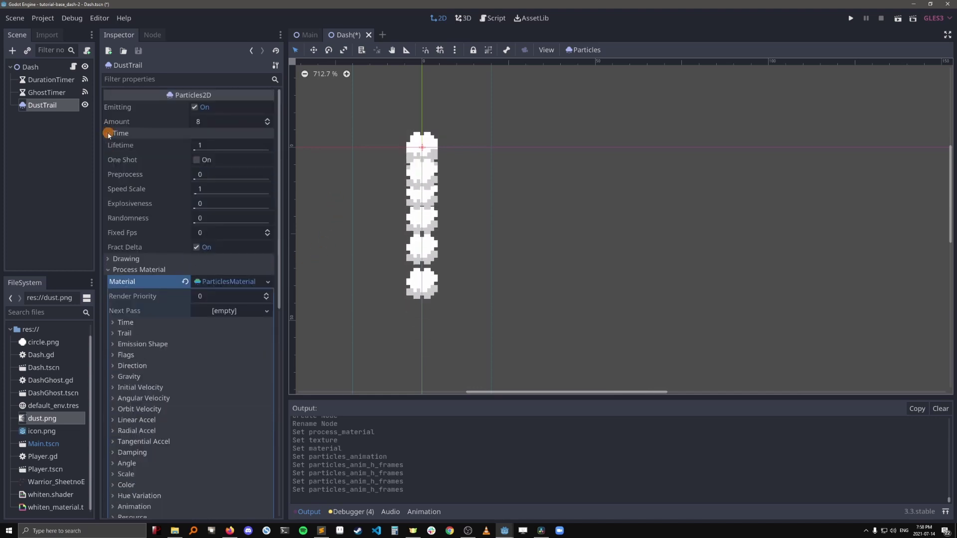
left_click(209, 144)
type("1.2")
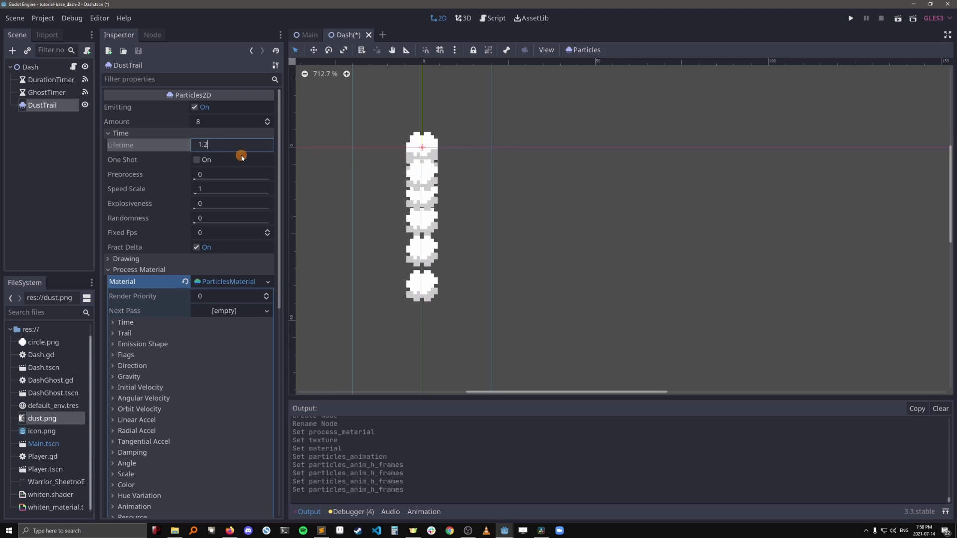
key("Return")
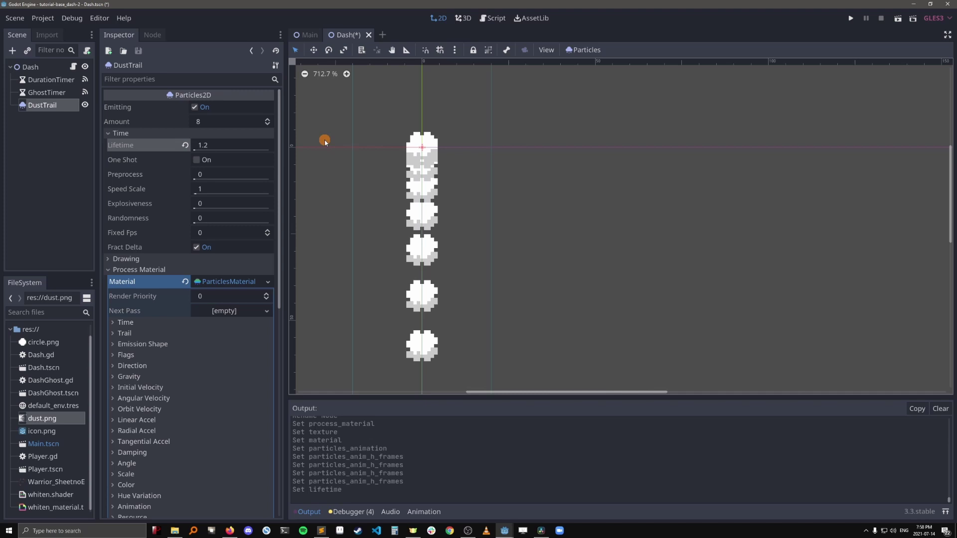
- Set the explosiveness of the DustTrail particles to 0.8
left_click(229, 202)
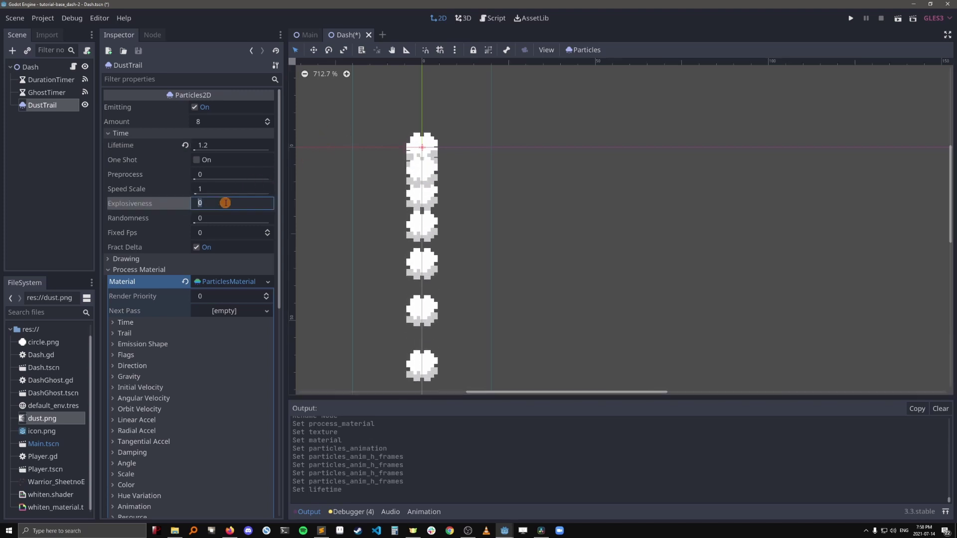
type("0.8")
key("Return")
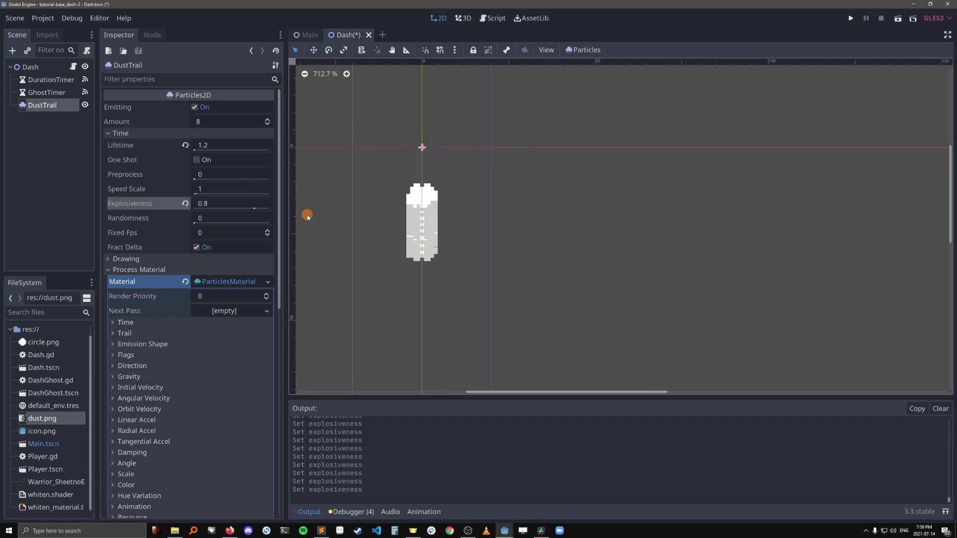
- Try an explosiveness of 1 on the DustTrail particles and return it to 0.8
left_click_drag(254, 207, 294, 207)
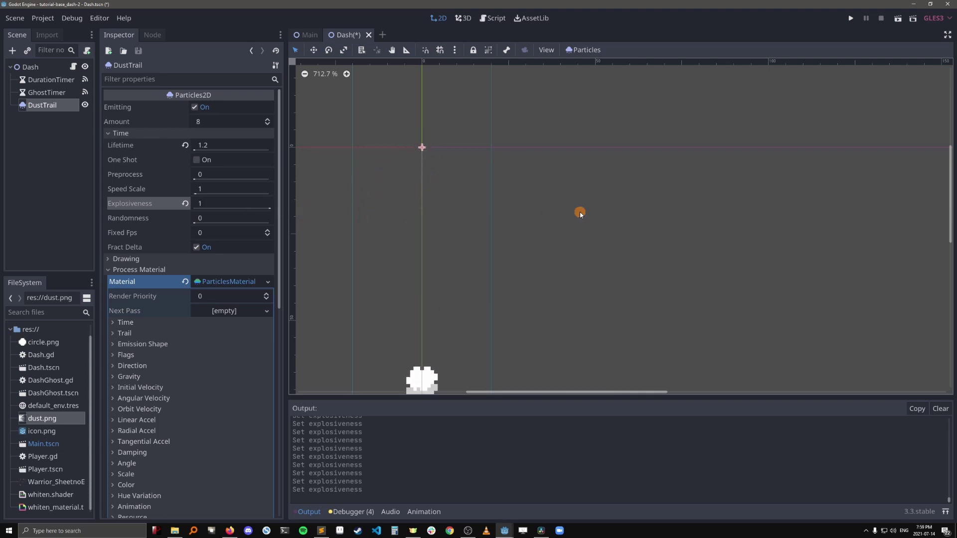
left_click(267, 202)
type("0.8")
key("Return")
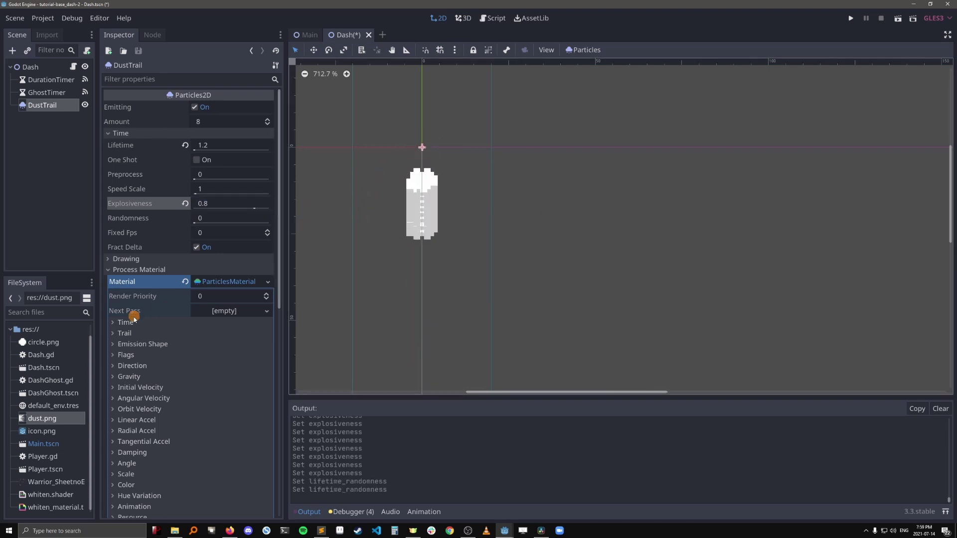
- Set the Lifetime Randomness of DustTrail's ParticlesMaterial to 0.7
left_click(131, 322)
left_click(215, 334)
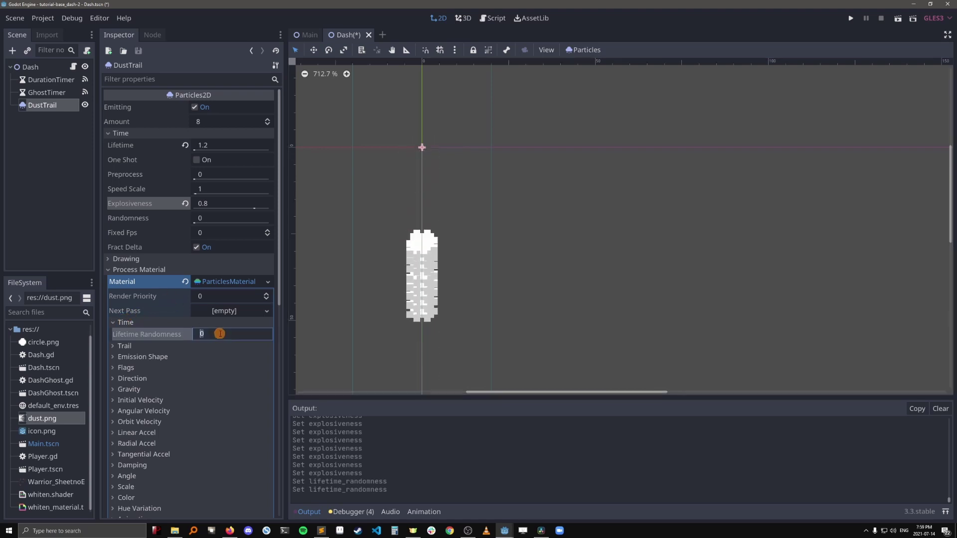
type("0.7")
key("Return")
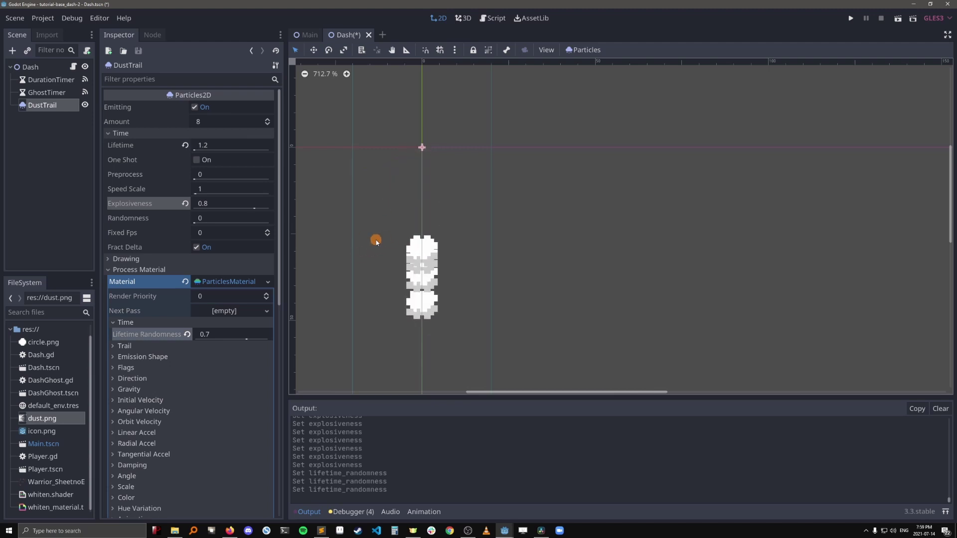
- Set the vertical gravity of DustTrail's ParticlesMaterial to 0
left_click(115, 389)
left_click(195, 412)
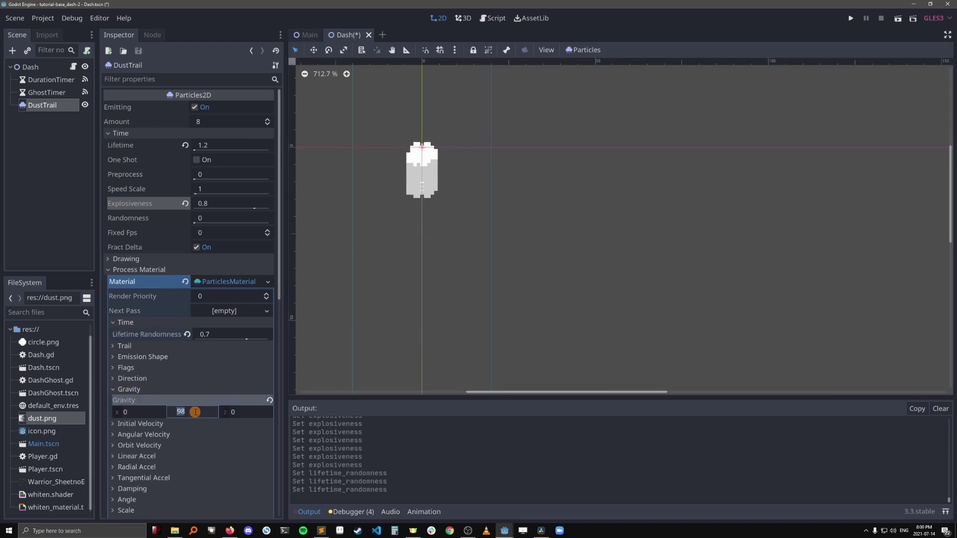
type("0")
key("Return")
- Give the DustTrail particles an angle of 360 with an angle randomness of 0.15
scroll(200, 402, "down", 2)
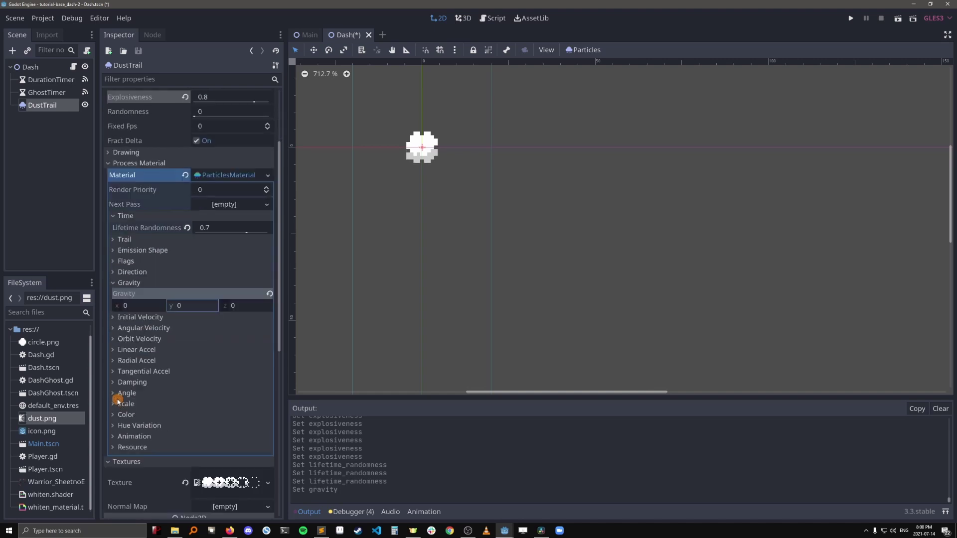
left_click(114, 394)
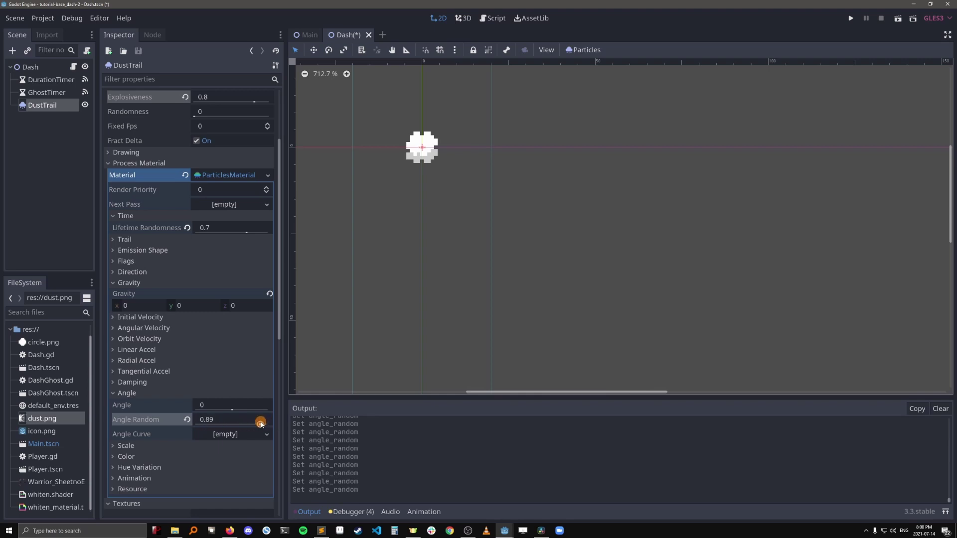
left_click(231, 407)
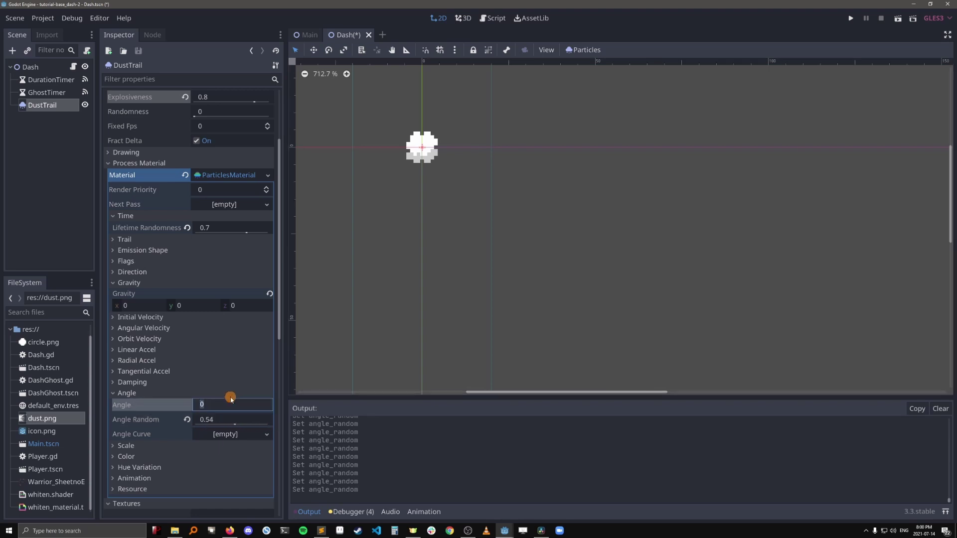
type("360")
key("Return")
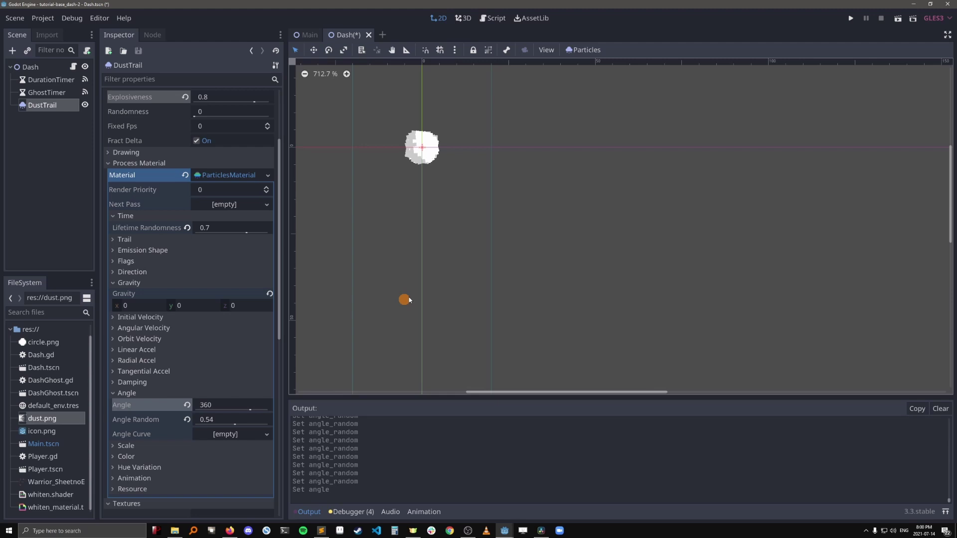
left_click(223, 421)
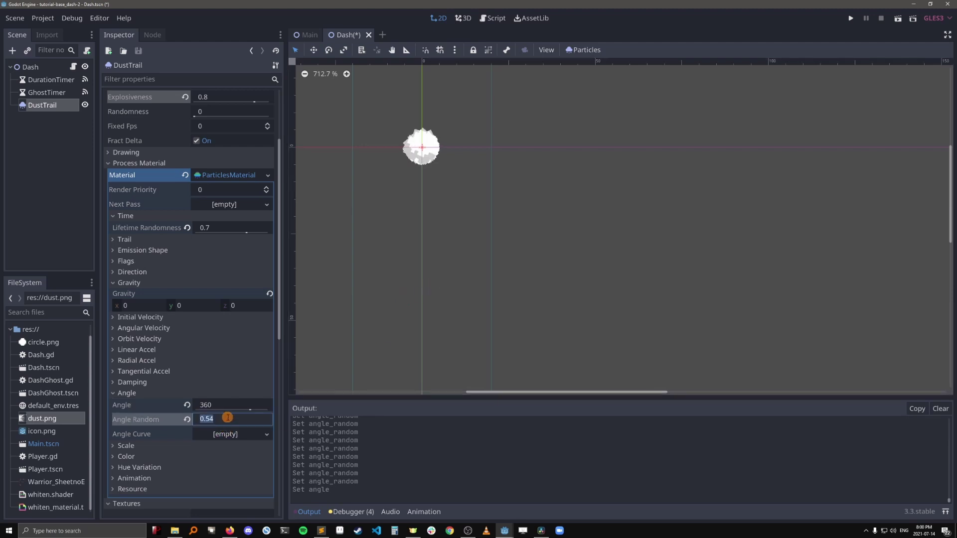
type("0.15")
key("Return")
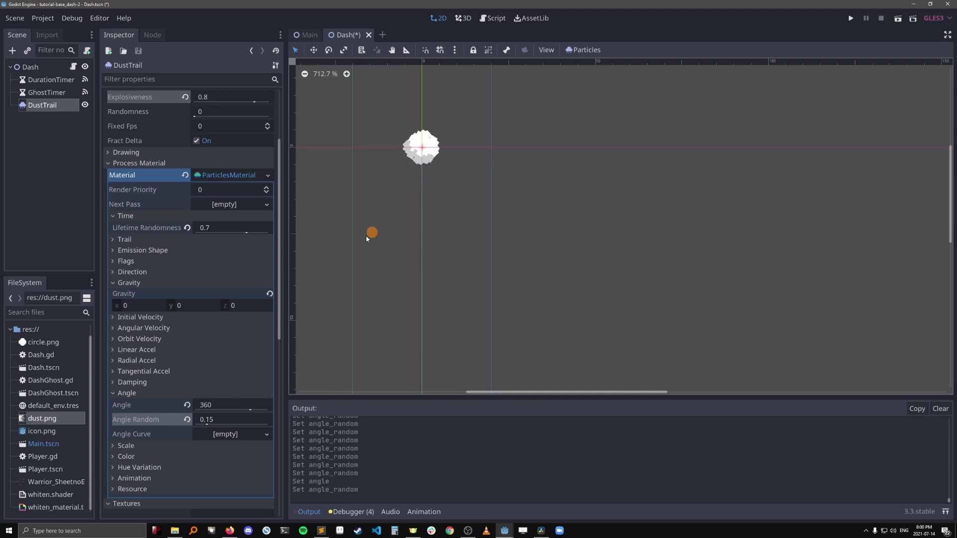
left_click(224, 405)
- Set the DustTrail particles' scale randomness to 1 and their scale to 0.8
left_click(125, 446)
scroll(179, 434, "down", 3)
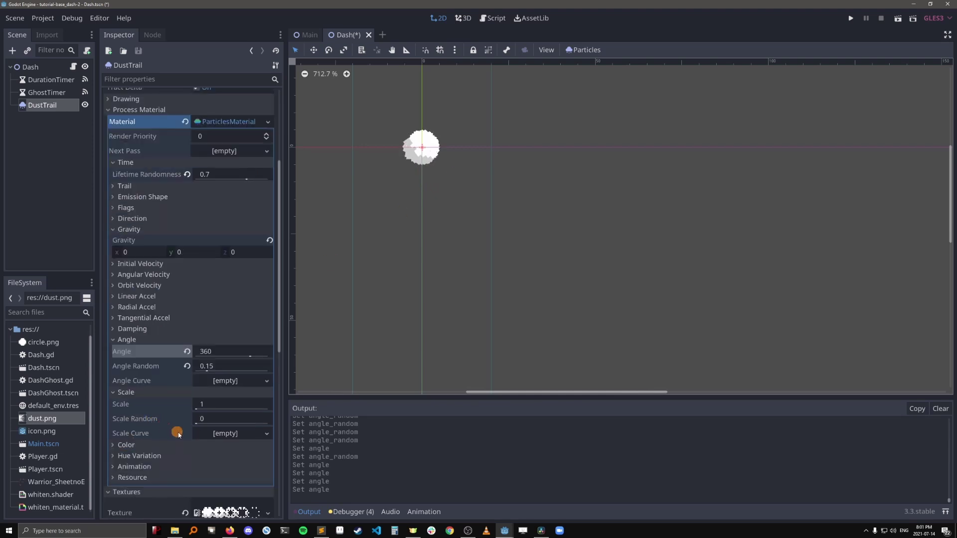
left_click_drag(198, 425, 207, 425)
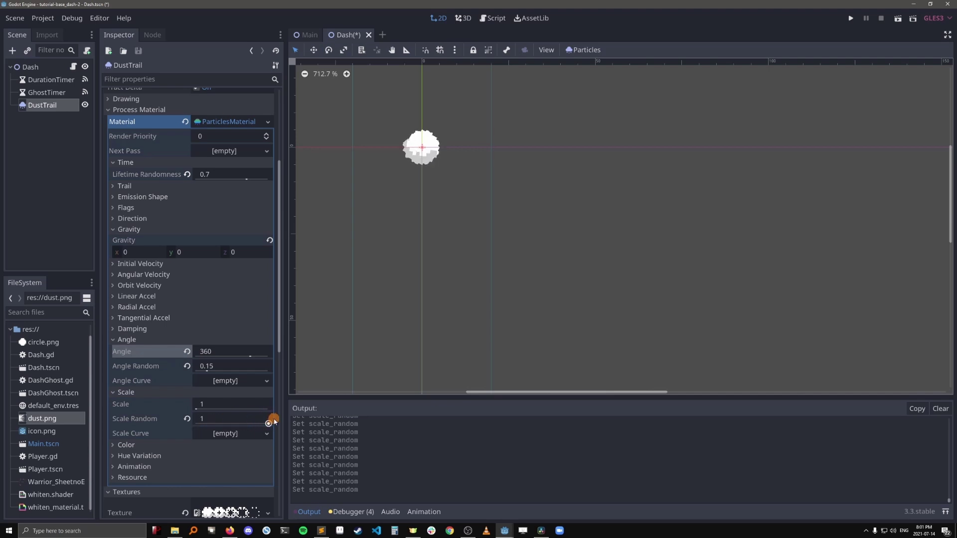
left_click(219, 404)
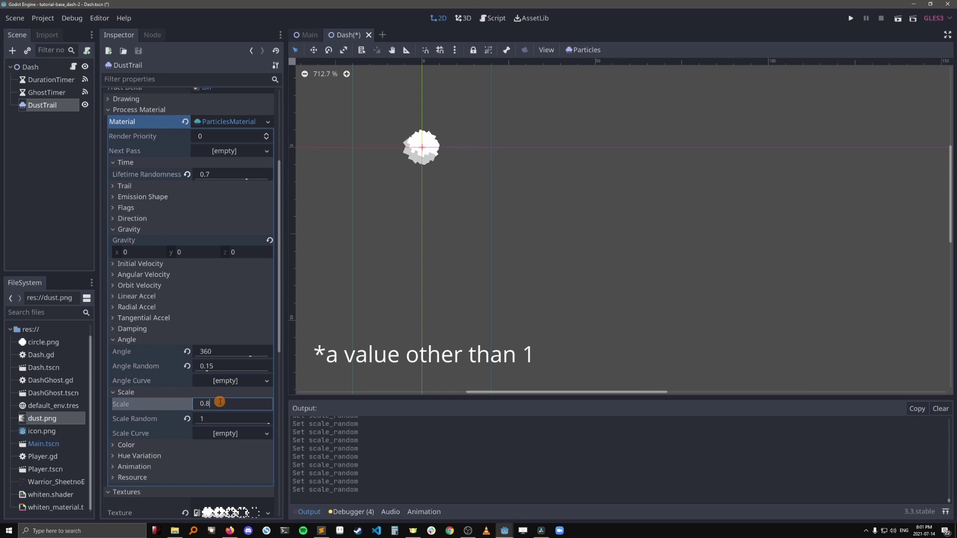
key("Return")
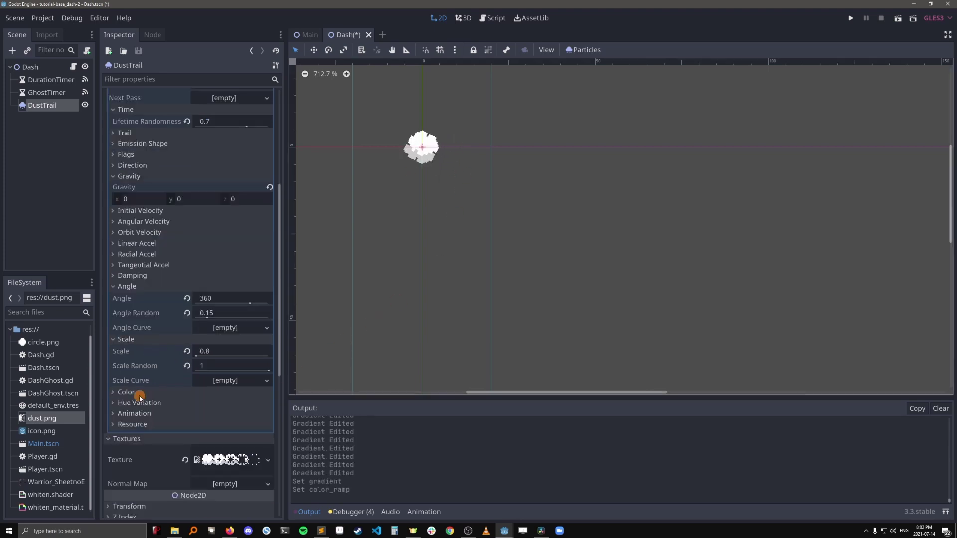
- Assign a new GradientTexture containing a new Gradient as the color ramp of DustTrail's ParticlesMaterial
scroll(147, 382, "down", 2)
left_click(127, 339)
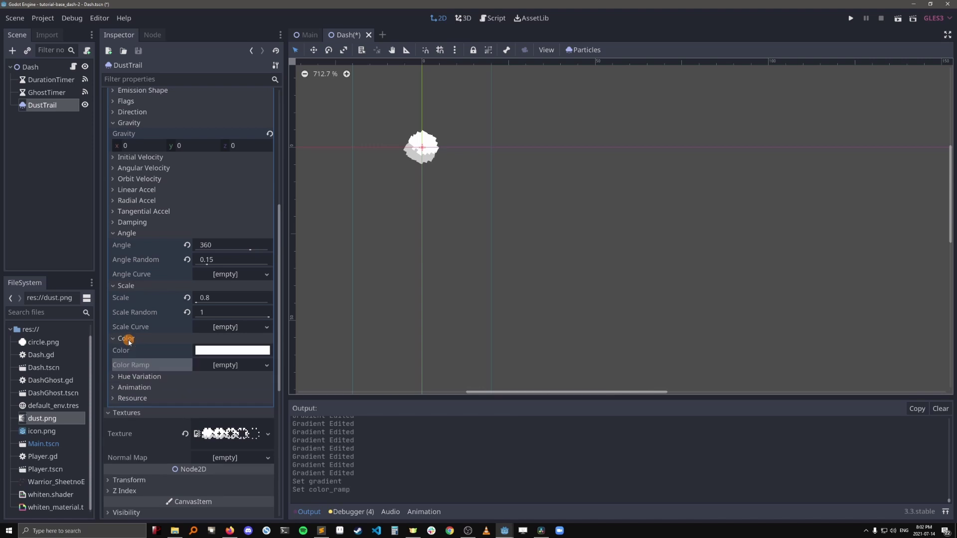
left_click(200, 368)
left_click(222, 378)
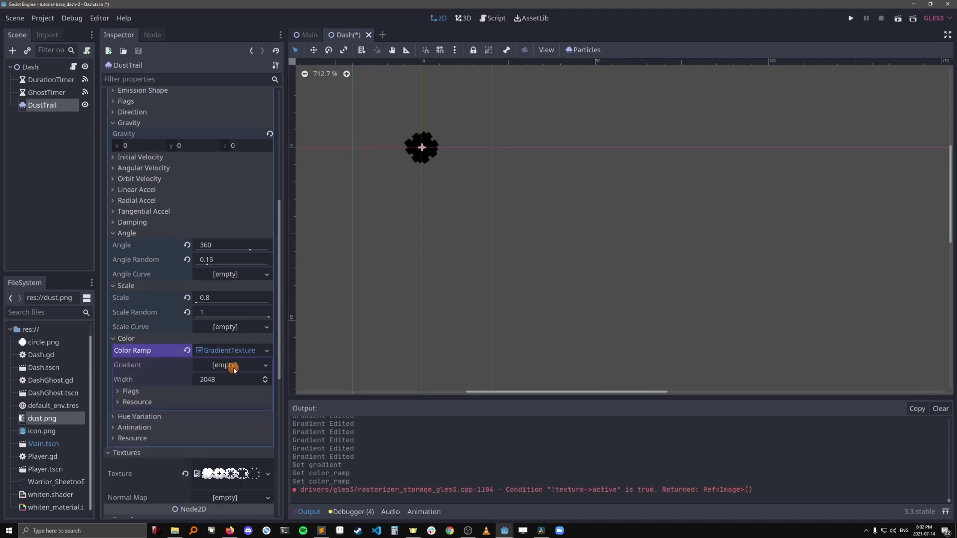
left_click(233, 369)
left_click(243, 378)
left_click(237, 366)
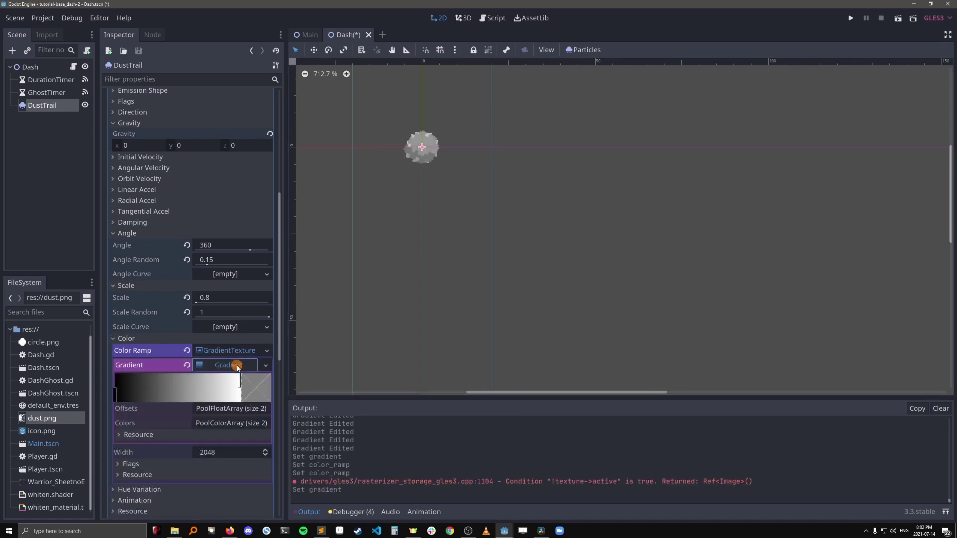
- Change the starting color stop of the color ramp gradient to white (ffffff)
left_click(115, 395)
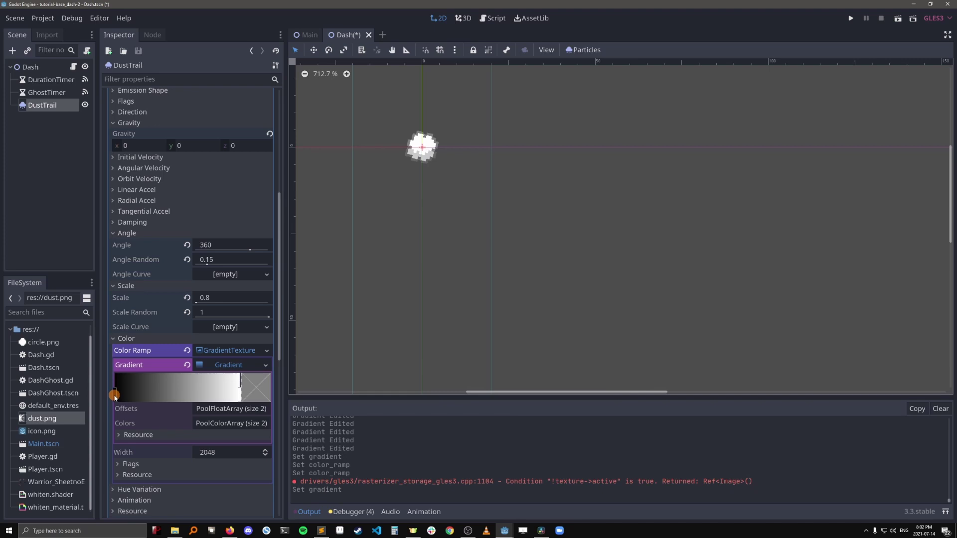
double_click(115, 395)
left_click_drag(150, 232, 71, 140)
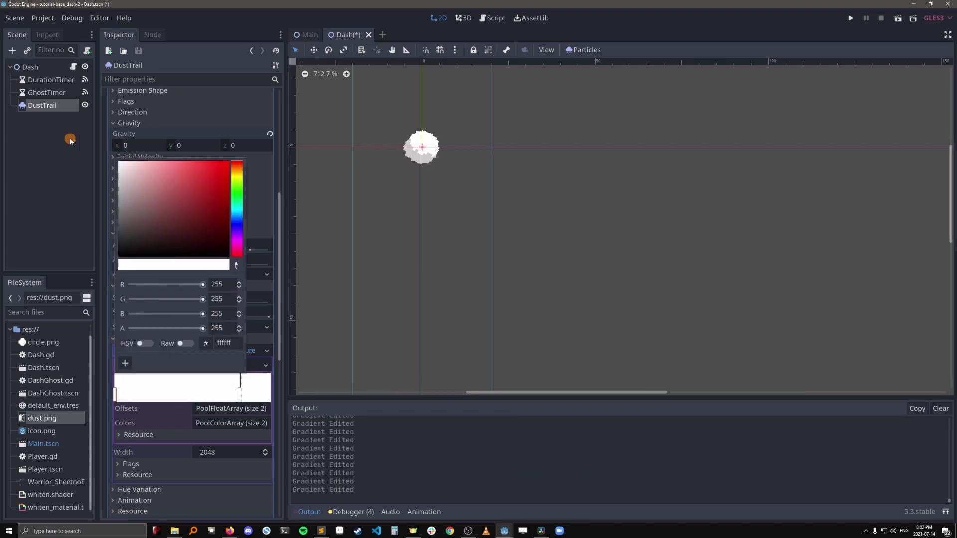
left_click(179, 422)
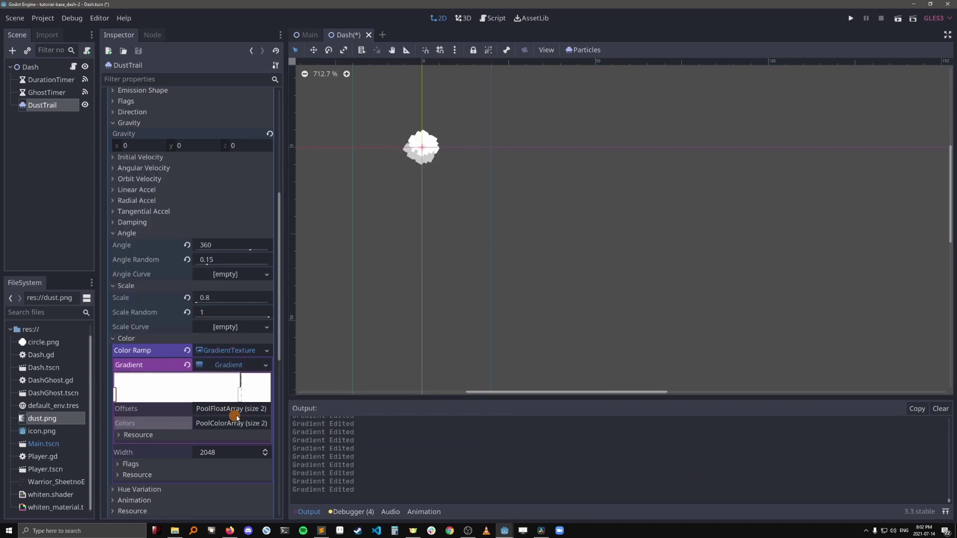
- Make the ending color stop of the color ramp gradient fully transparent
double_click(240, 395)
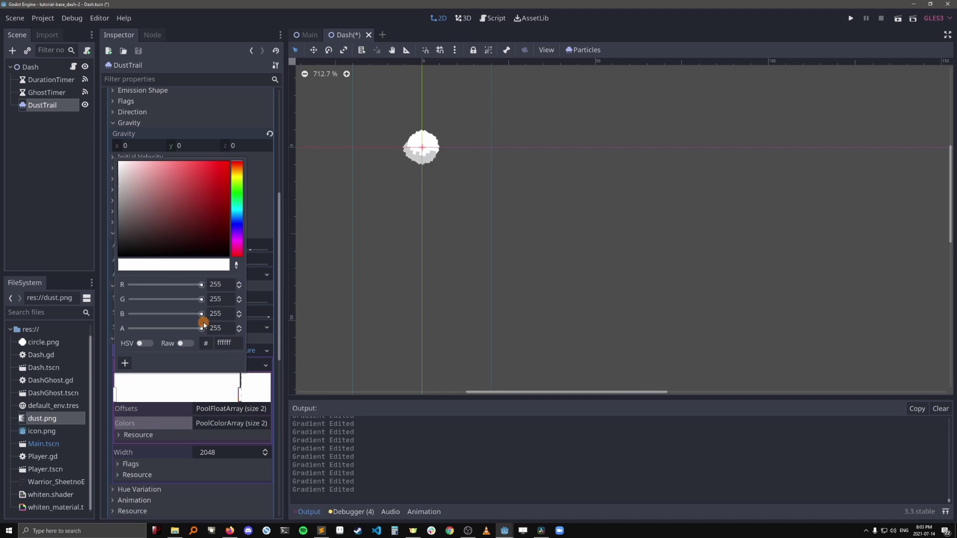
left_click_drag(202, 327, 75, 322)
left_click(200, 440)
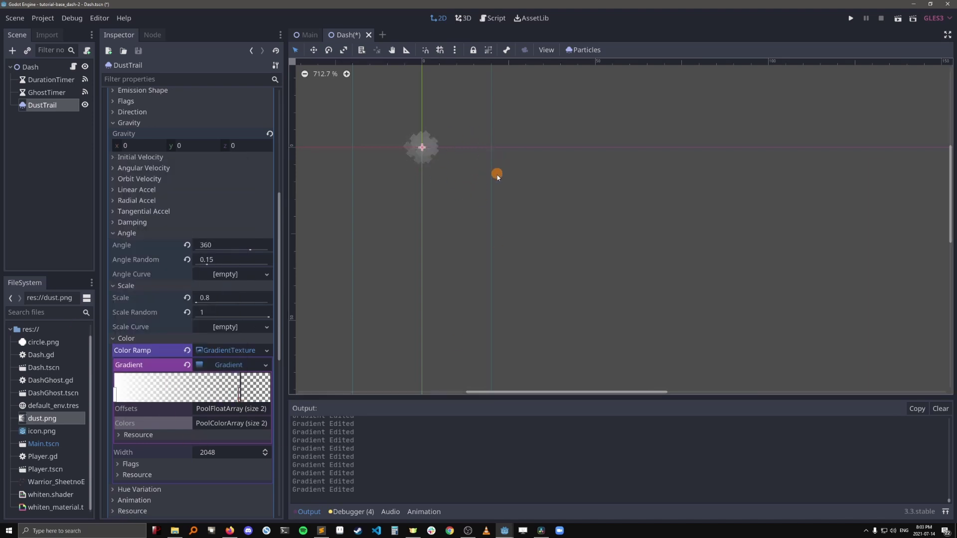
- Enable One Shot on the DustTrail particles
scroll(254, 233, "up", 3)
scroll(253, 233, "up", 2)
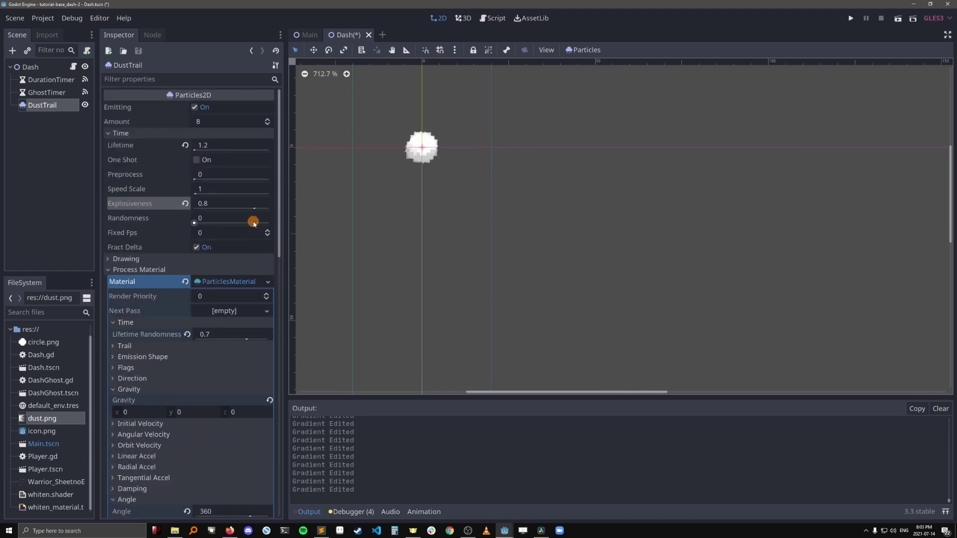
left_click(197, 159)
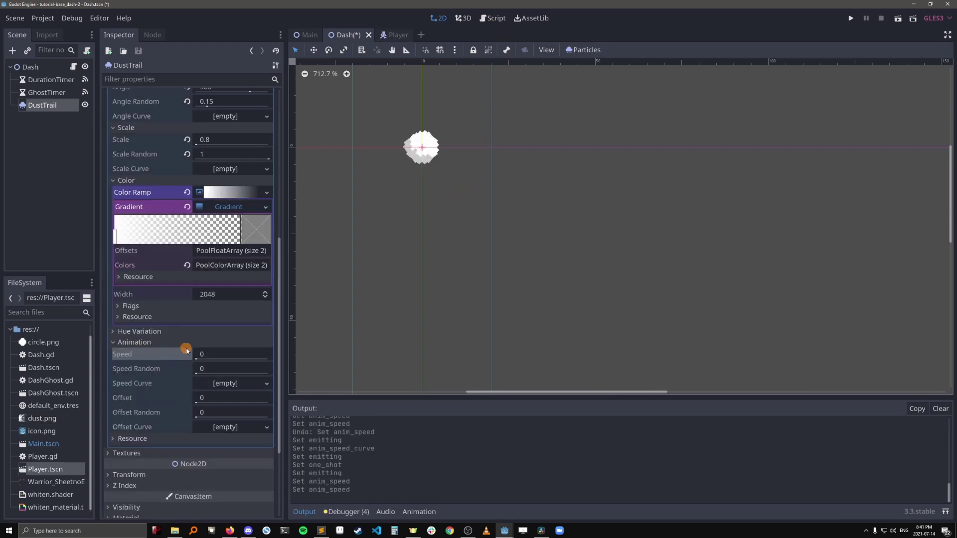
- Set the animation speed of DustTrail's ParticlesMaterial to 1
left_click(203, 353)
type("1")
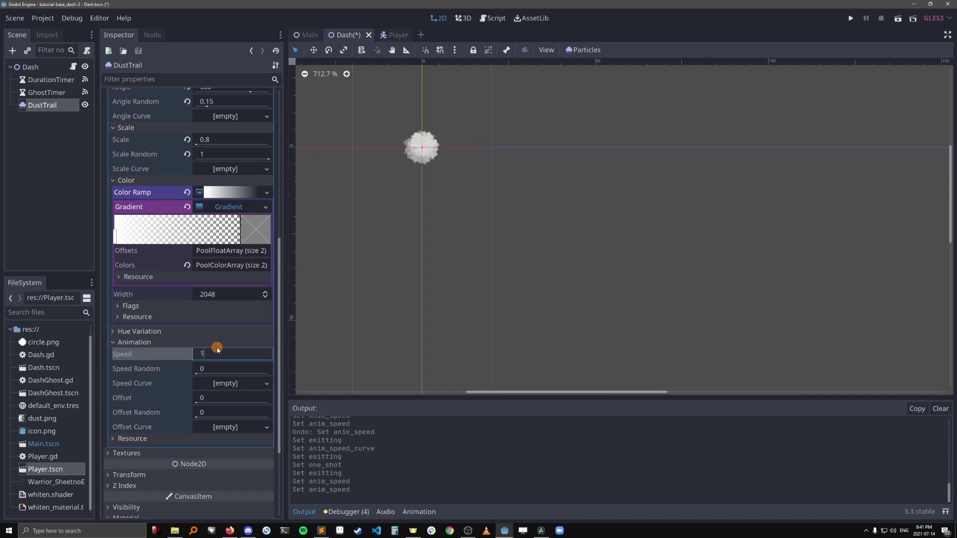
key("Return")
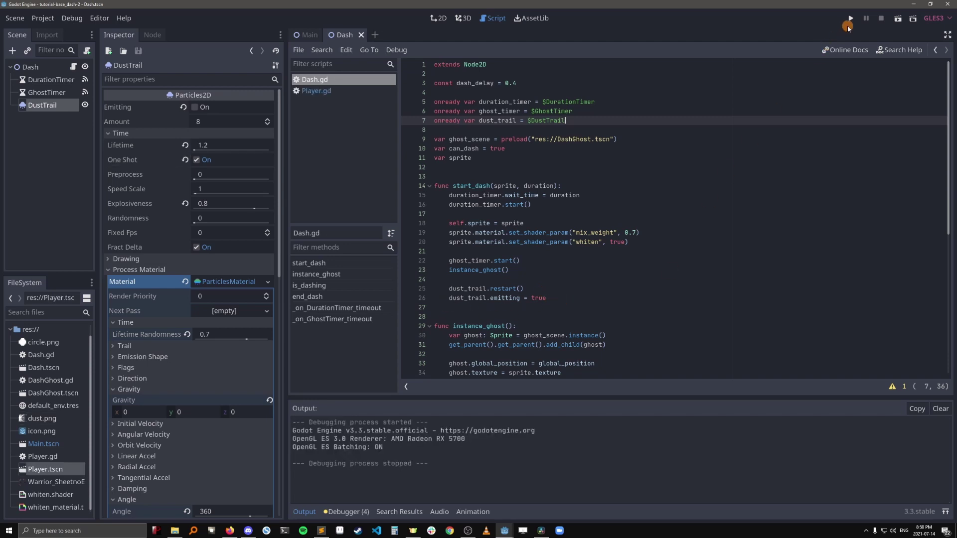
- Run the project, test the dust trail by dashing the character in different directions, and close the game
left_click(849, 20)
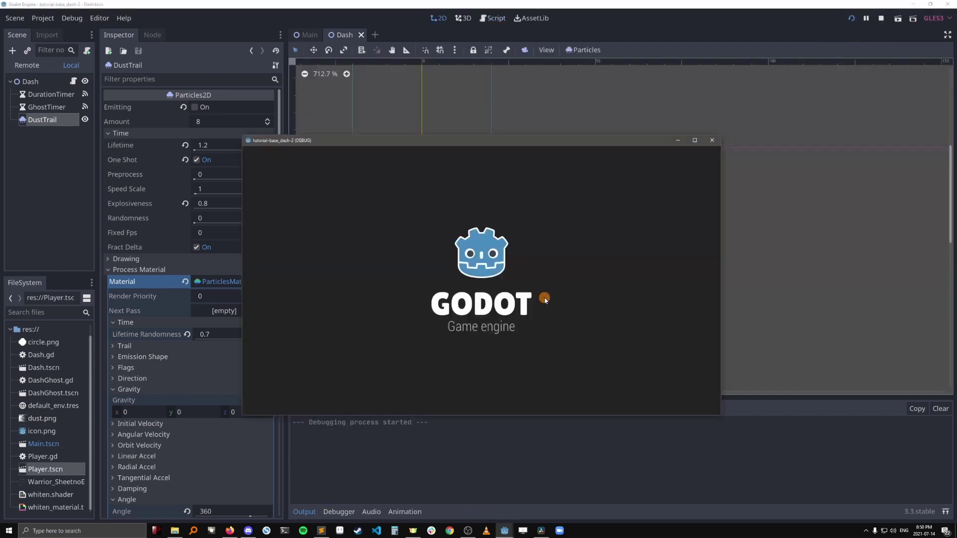
key("Right")
key("space")
key("Left")
key("Down")
key("space")
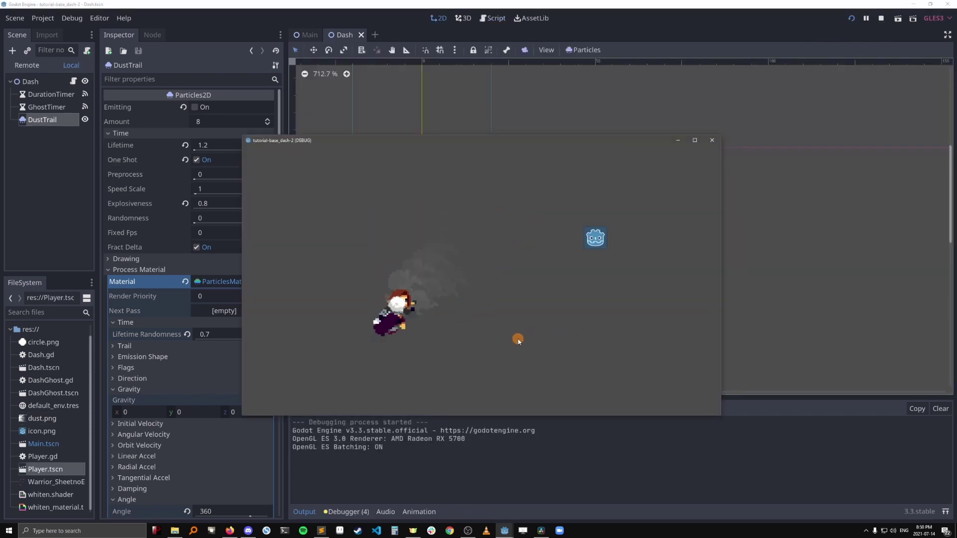
key("Right")
key("space")
key("Left")
key("space")
key("Right")
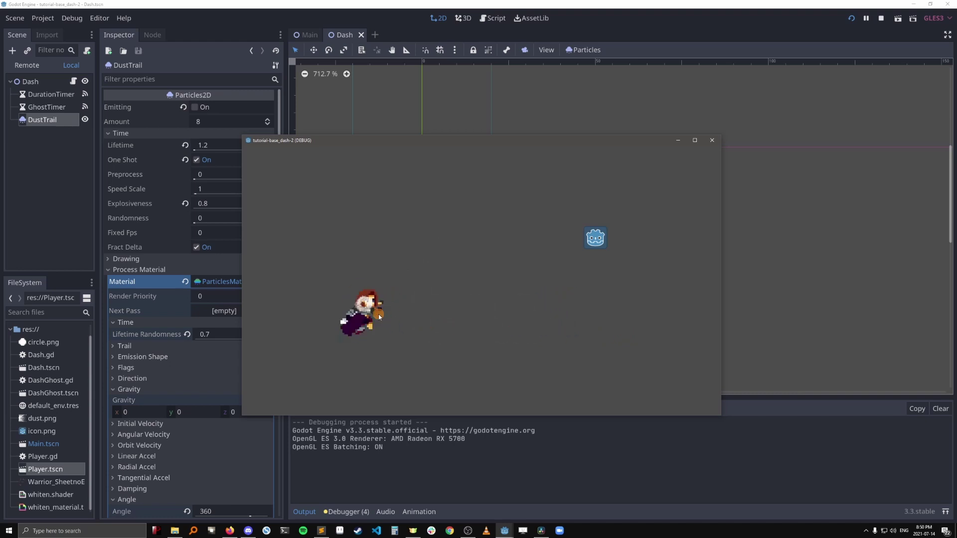
key("space")
key("Left")
key("space")
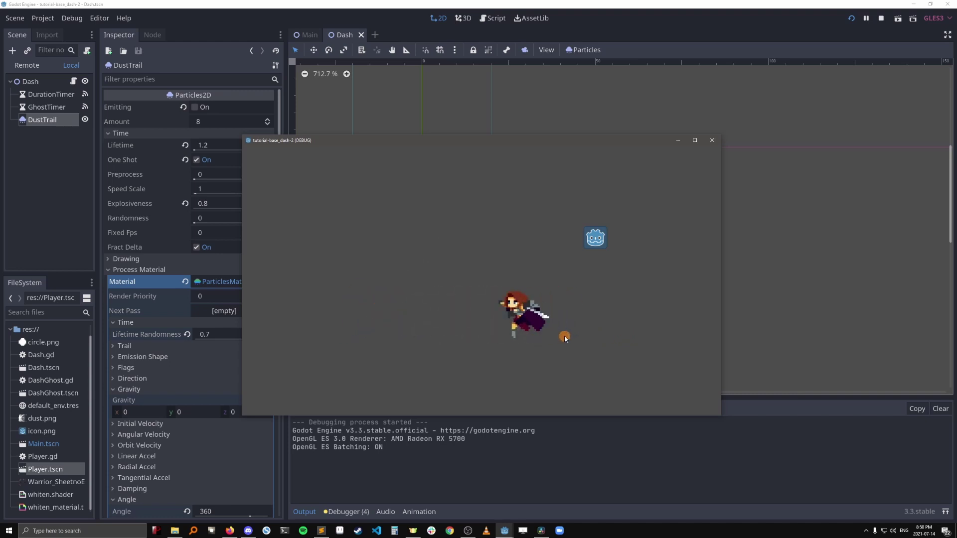
key("Right")
key("space")
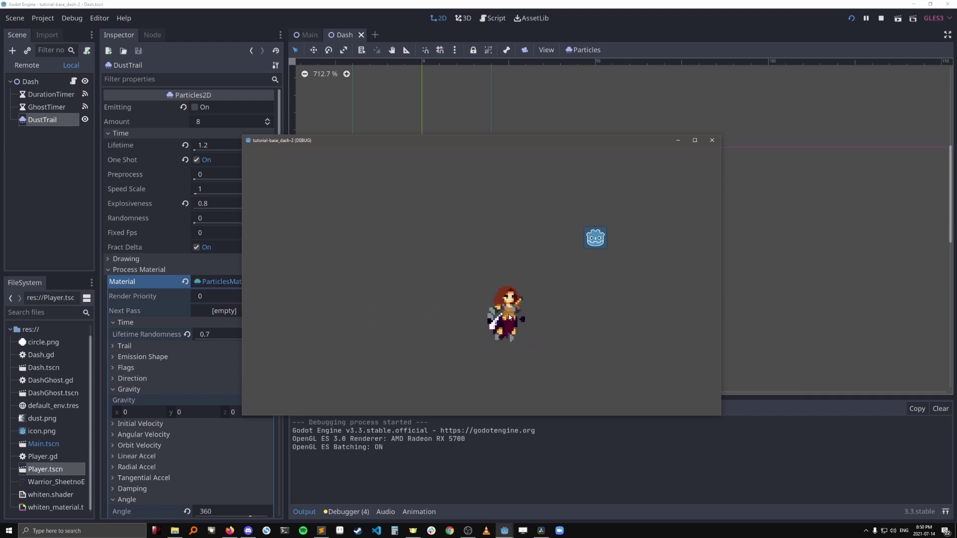
left_click(712, 140)
- Turn off Local Coords for the DustTrail particles and set the node's Z Index to -1
left_click(122, 260)
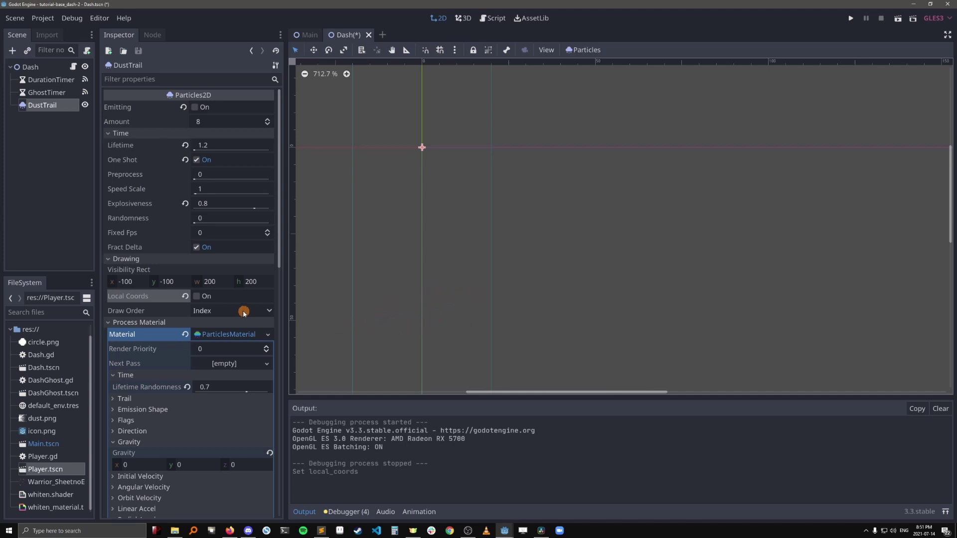
scroll(242, 308, "down", 10)
scroll(193, 281, "down", 1)
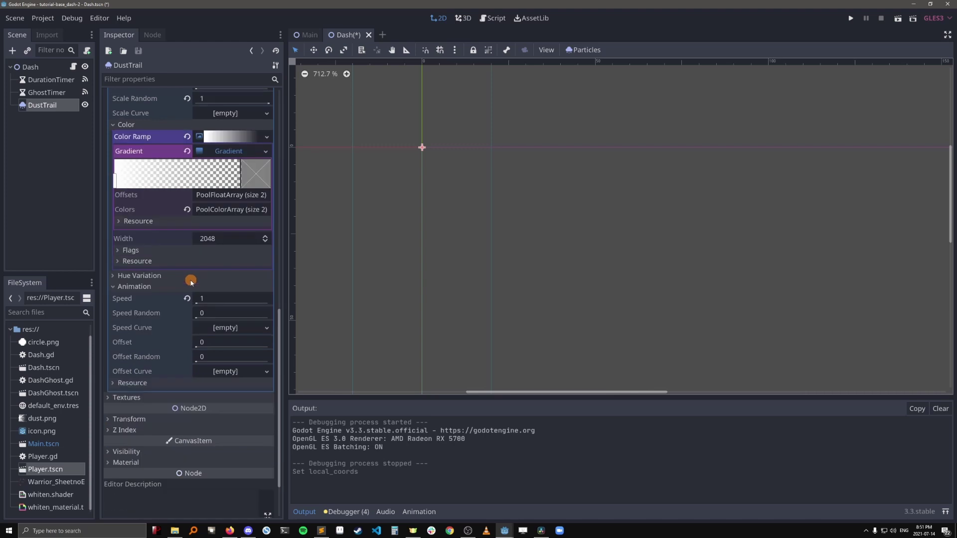
left_click(114, 430)
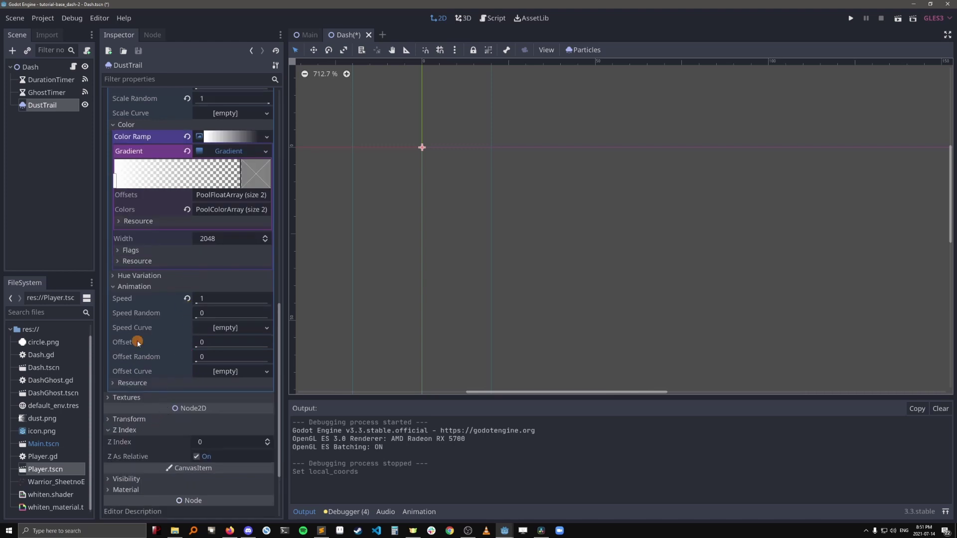
scroll(138, 344, "down", 1)
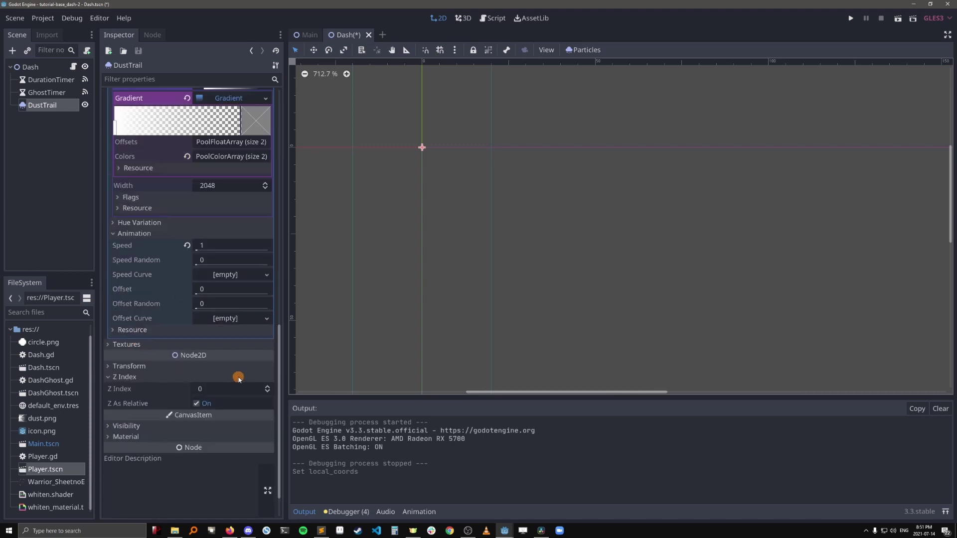
left_click(268, 394)
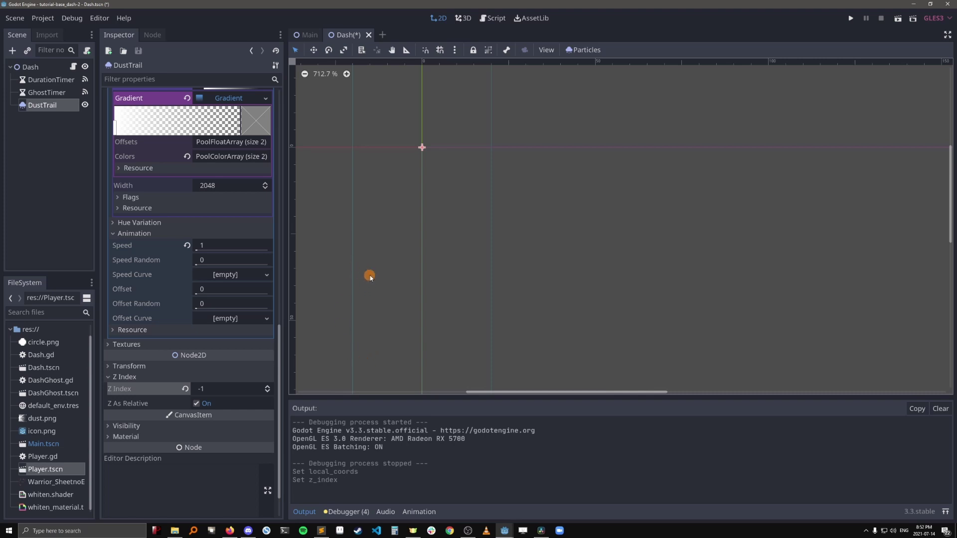
- Open the Player.tscn scene and enable Editable Children on its Dash instance
double_click(52, 468)
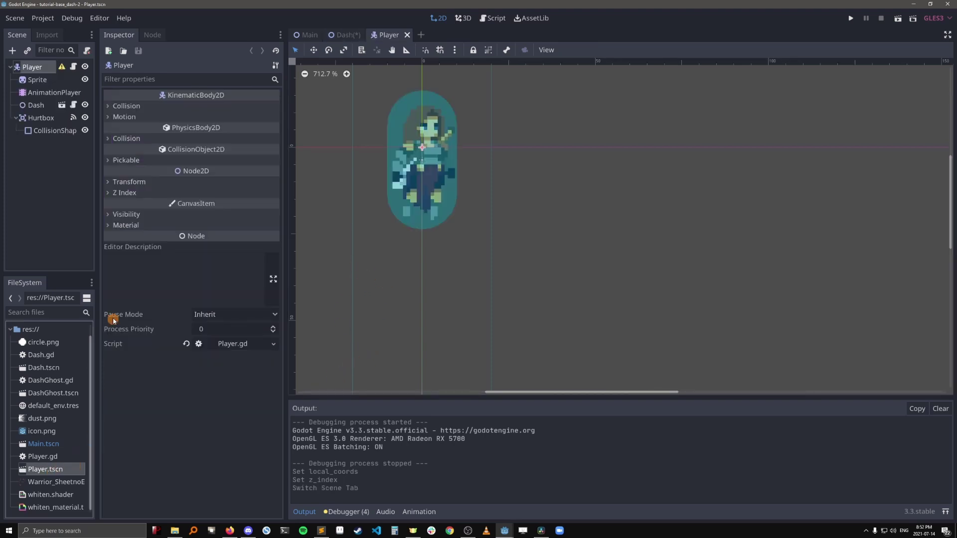
right_click(40, 107)
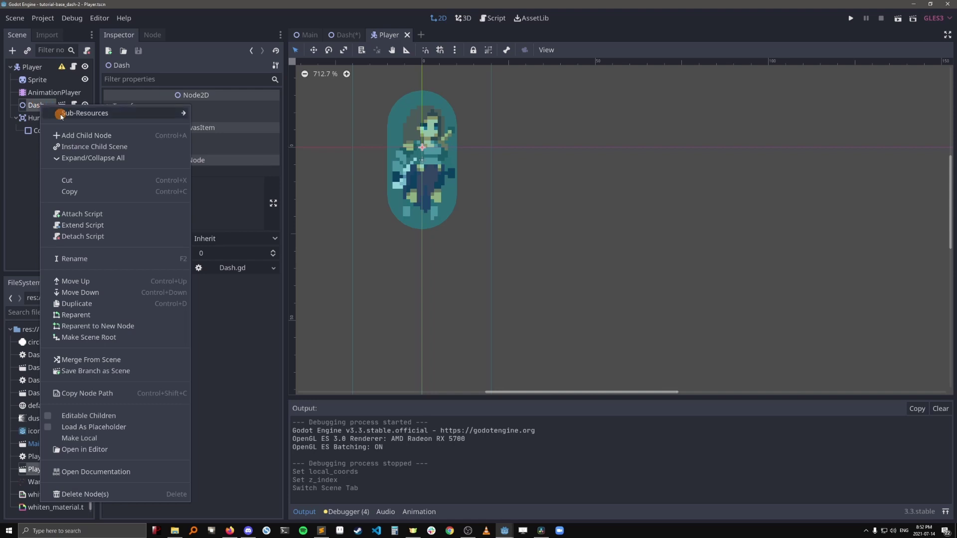
left_click(94, 417)
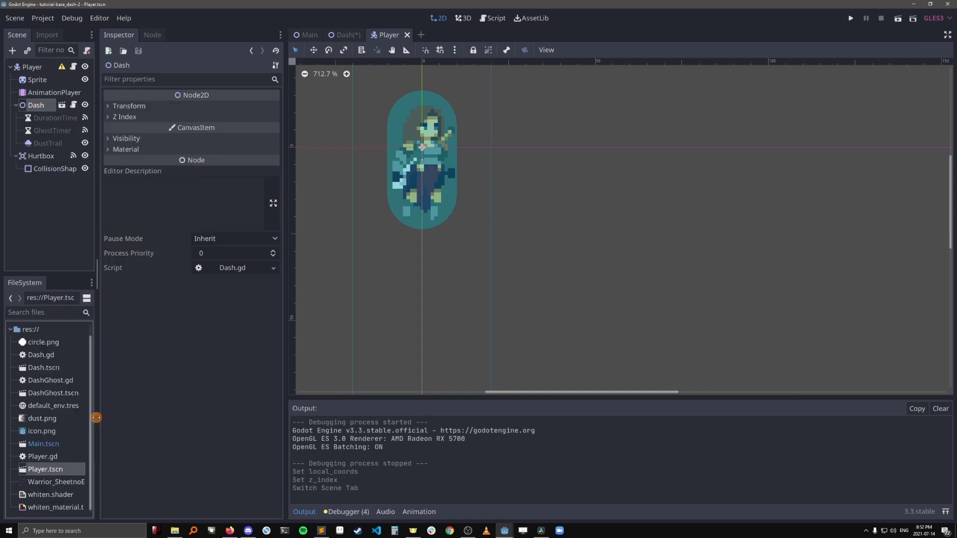
- Move the DustTrail particles straight down from the Player's origin to the character's feet
left_click(48, 144)
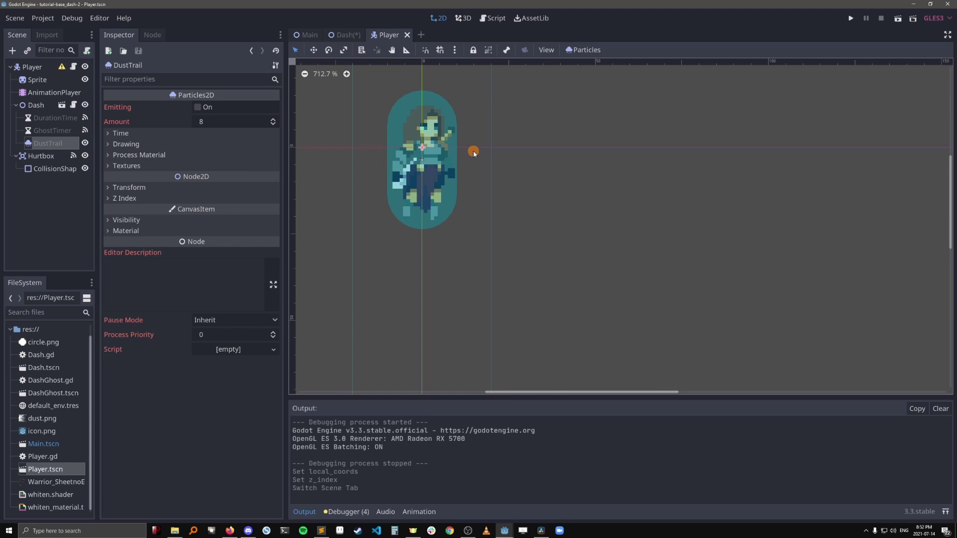
left_click_drag(423, 151, 423, 216)
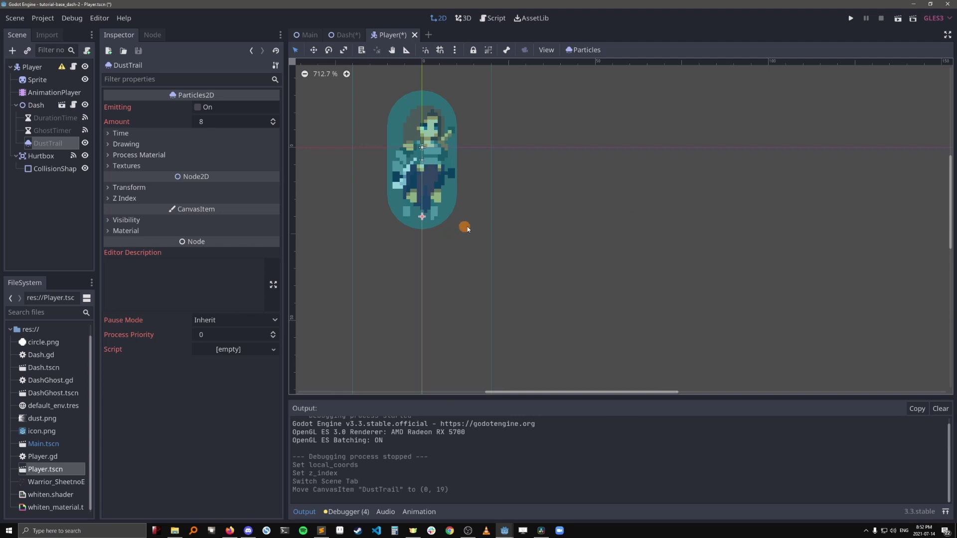
left_click_drag(422, 216, 422, 213)
- Run the project, dash the character in several directions to test the repositioned dust trail, and close the game
left_click(851, 19)
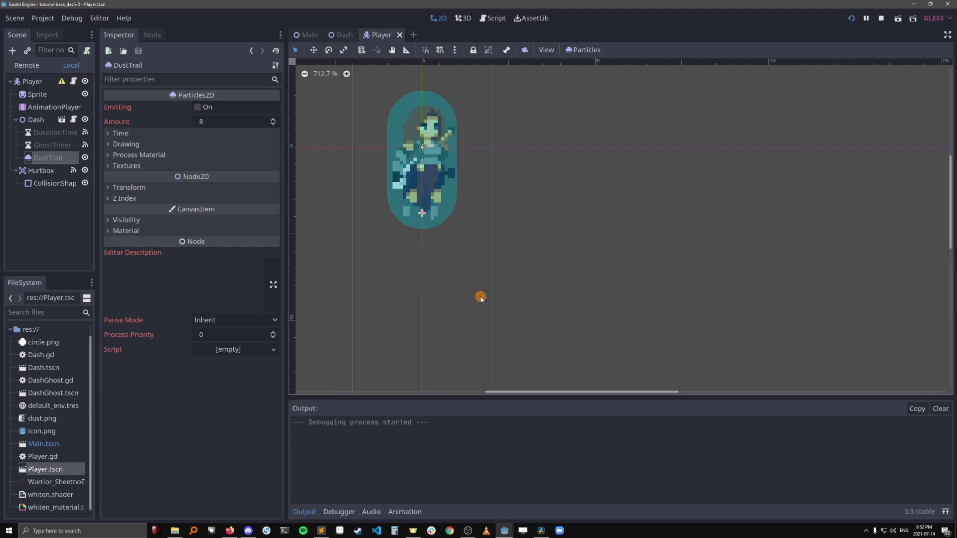
key("Right")
key("space")
key("Left")
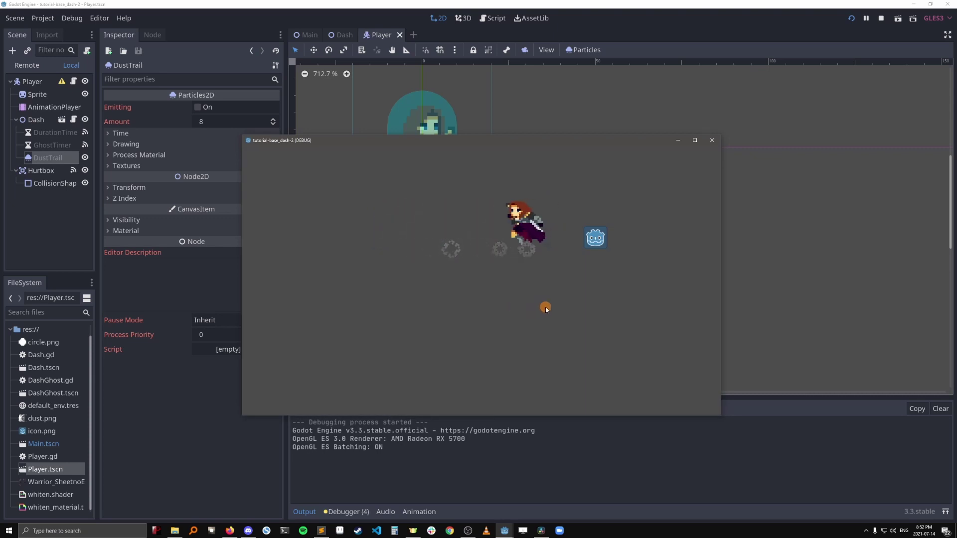
key("Down")
key("space")
key("Right")
key("space")
key("Up")
key("Left")
key("space")
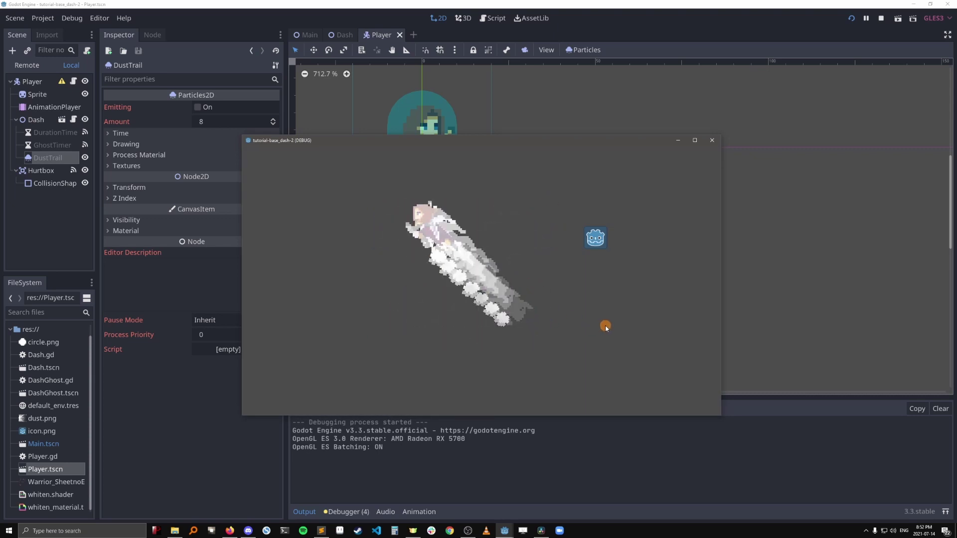
key("Down")
key("space")
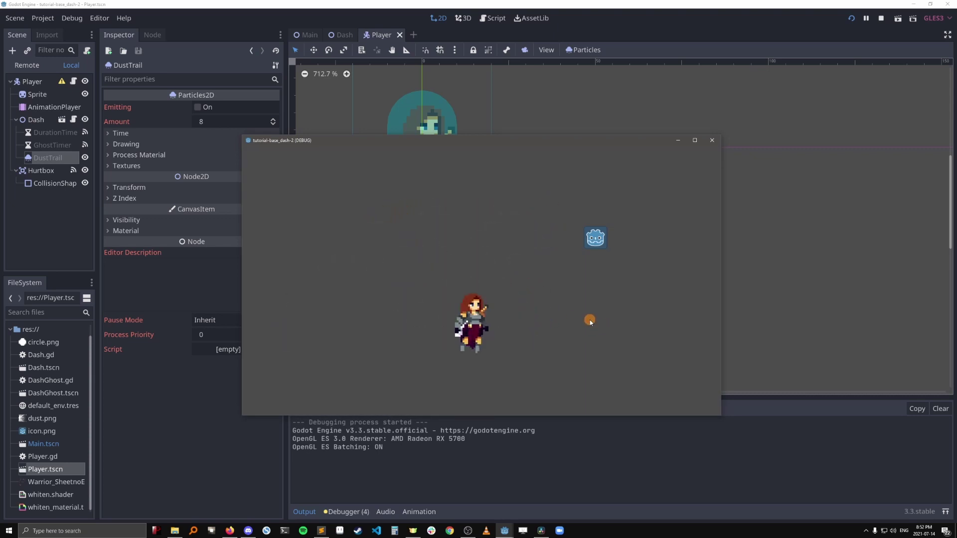
key("Left")
key("space")
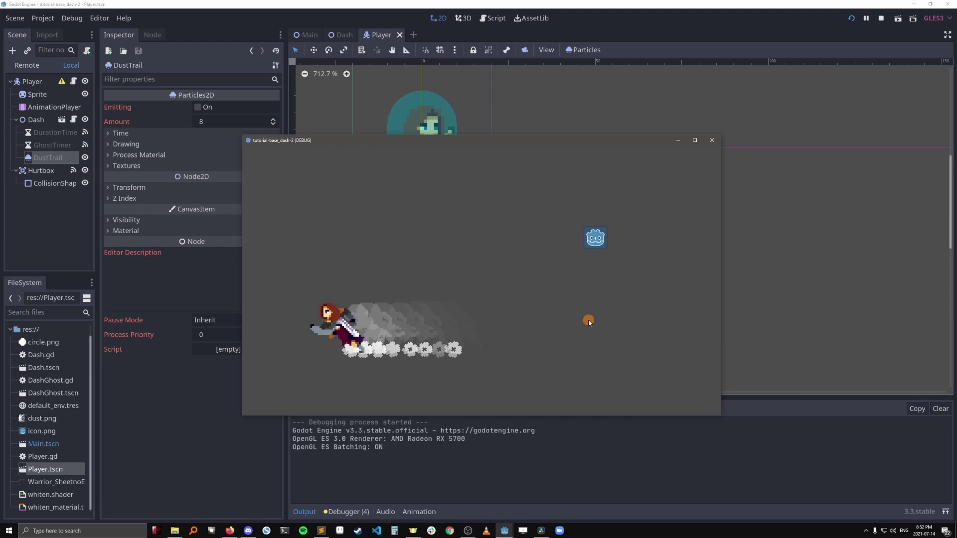
key("Right")
key("space")
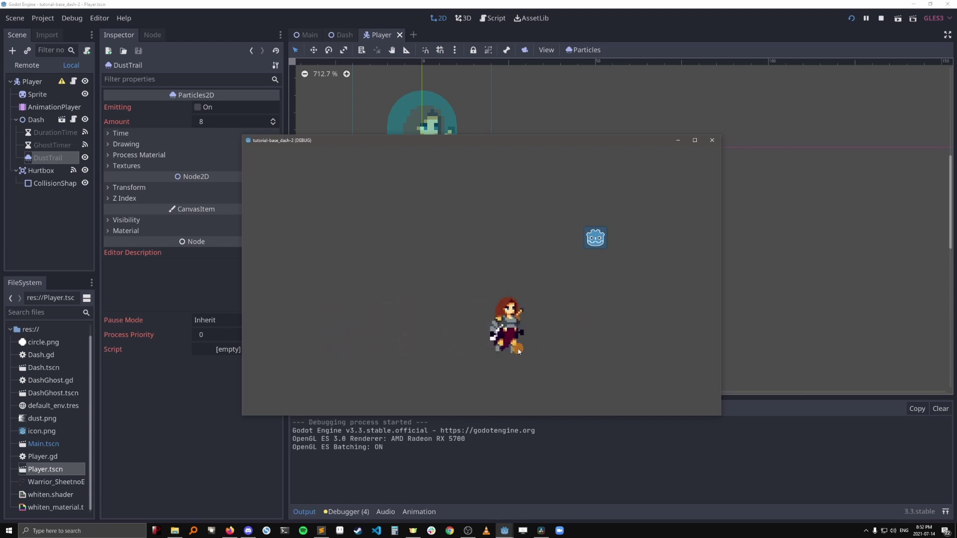
key("space")
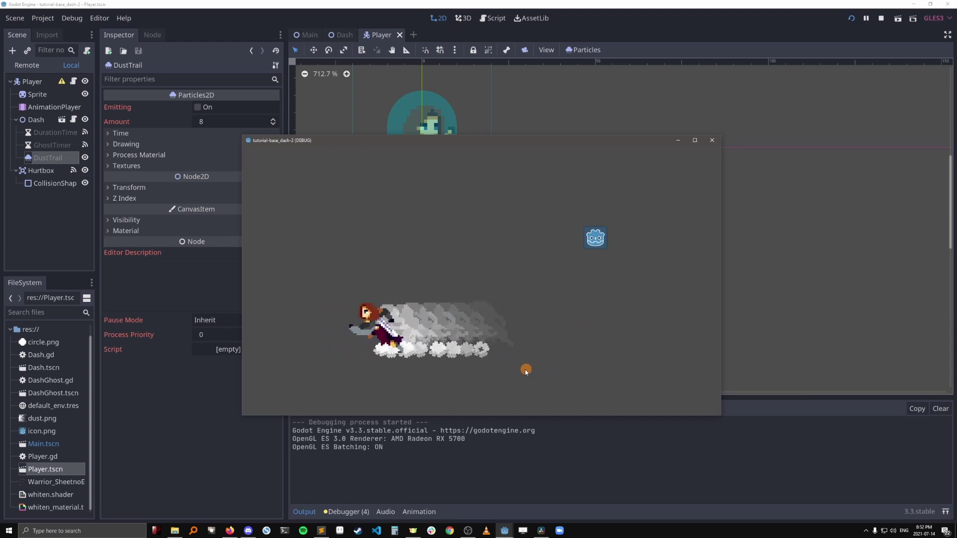
key("space")
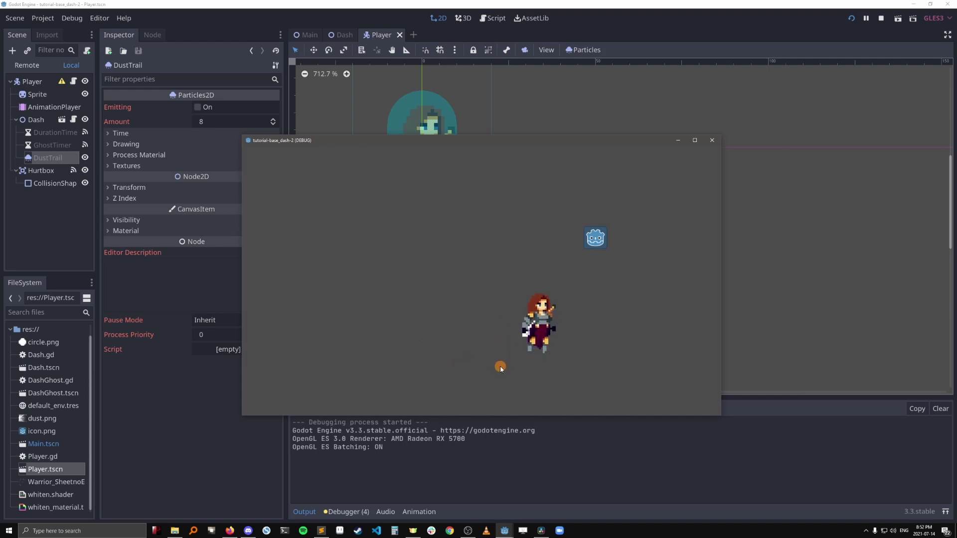
key("space")
key("space")
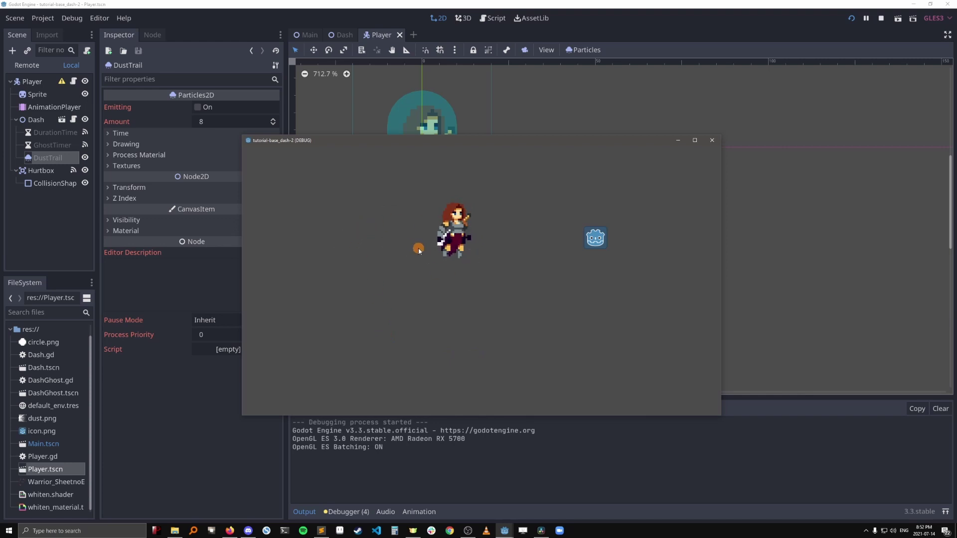
left_click(712, 140)
- In the Dash scene, assign a new CurveTexture to the animation Speed Curve of DustTrail's ParticlesMaterial and expand its curve
left_click(343, 35)
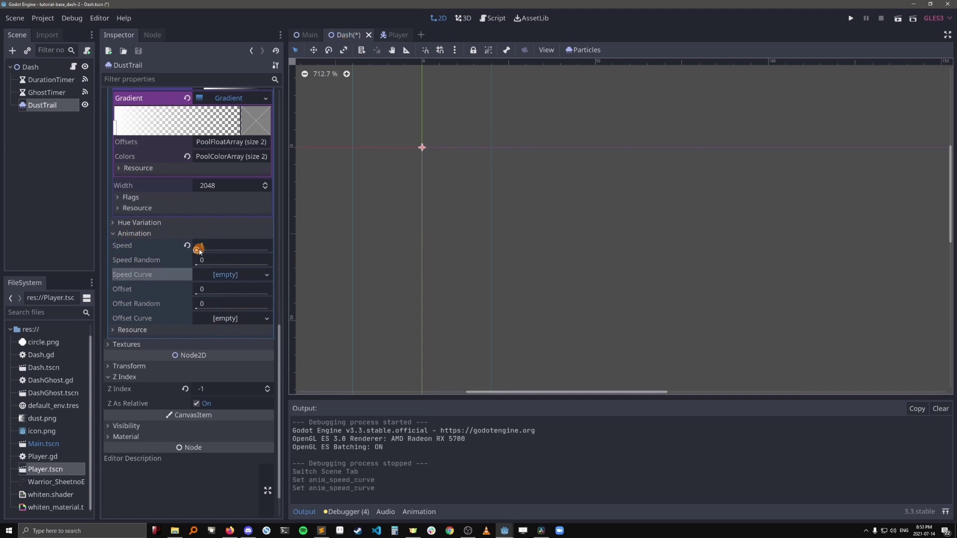
left_click(215, 274)
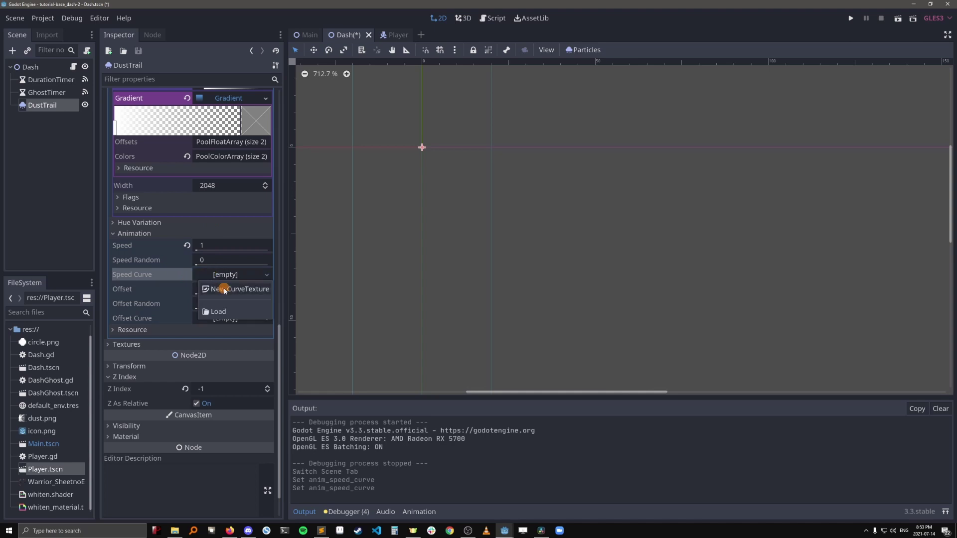
left_click(225, 290)
left_click(224, 312)
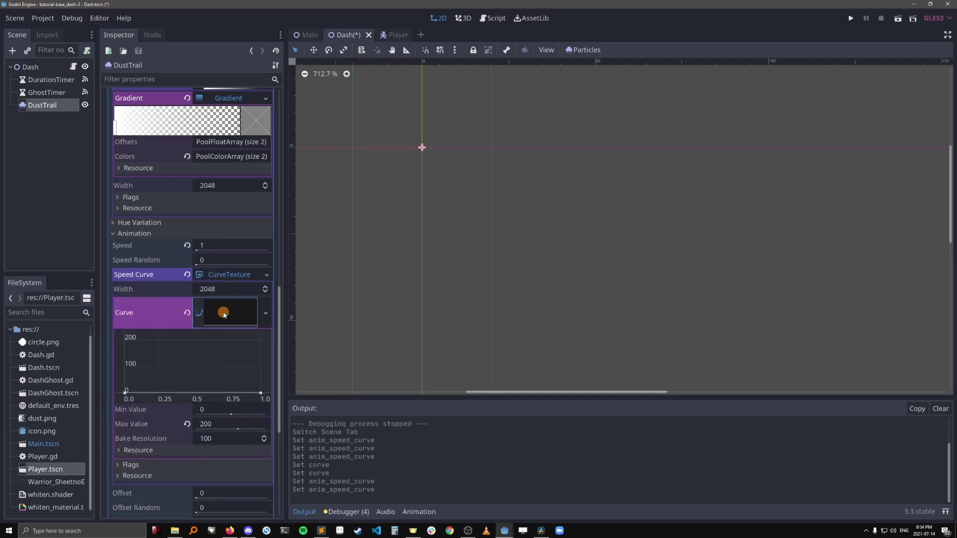
- Shape the Speed Curve to rise from 0 to a Max Value of 1 and reset the animation Speed to 0
left_click(219, 423)
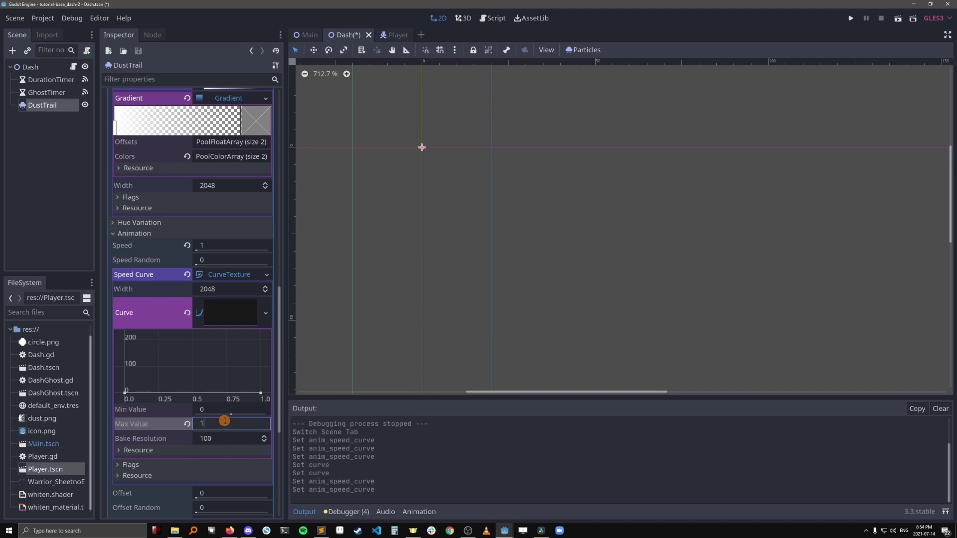
type("1")
key("Return")
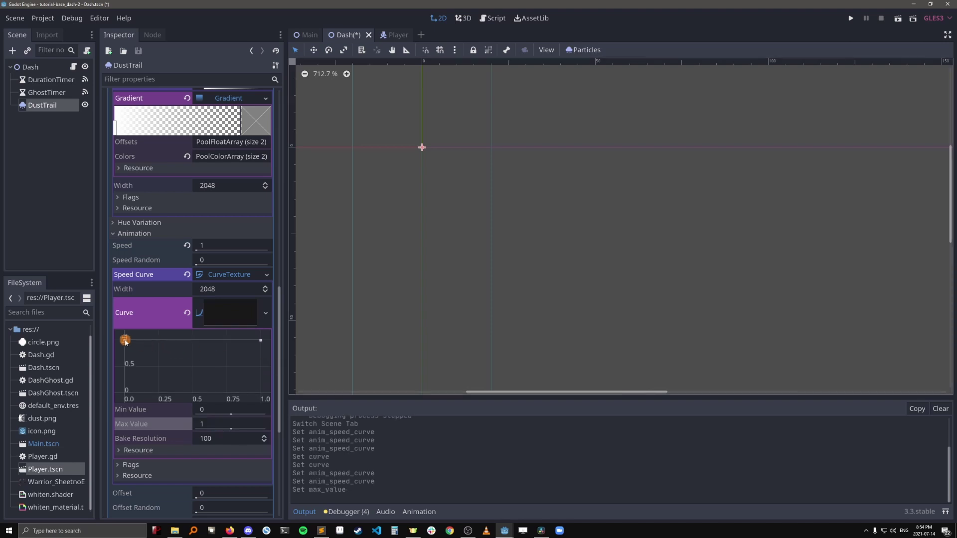
left_click_drag(125, 342, 122, 394)
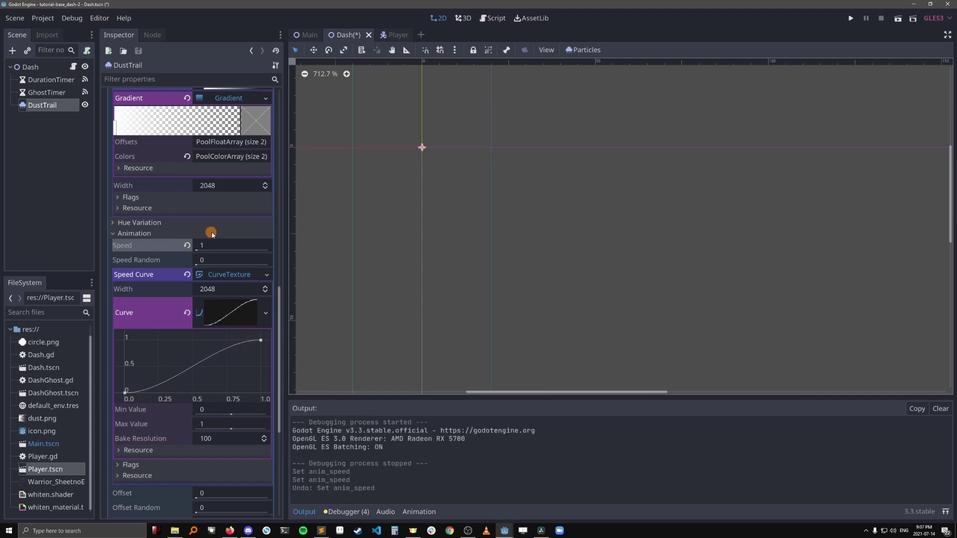
left_click(187, 245)
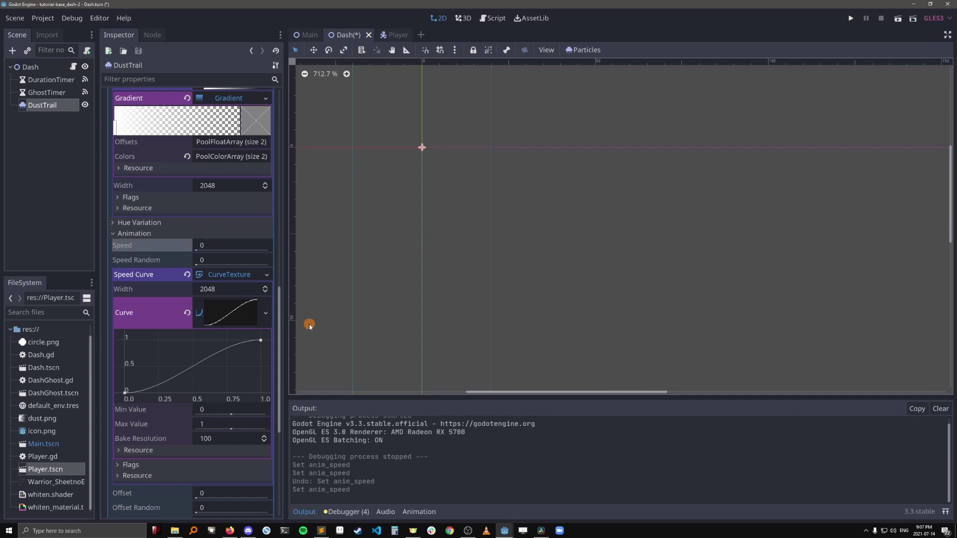
- Run the project and test the dust trail's animation by dashing the character horizontally, vertically and diagonally
left_click(851, 18)
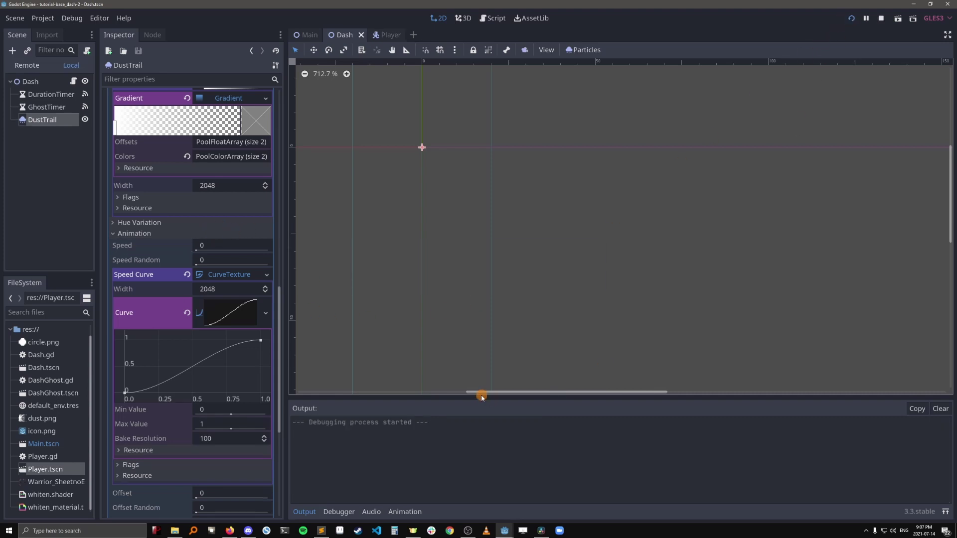
key("d")
key("space")
key("s")
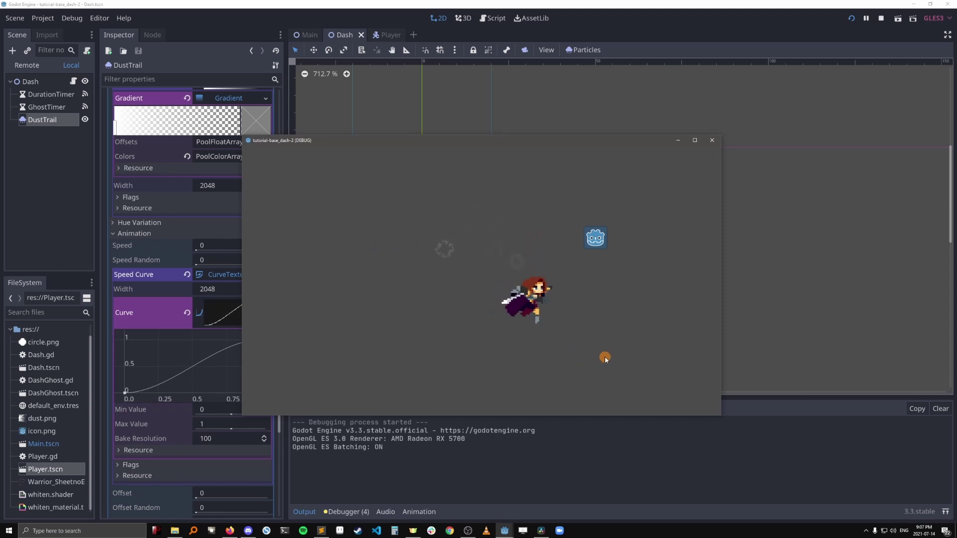
key("space")
key("a")
key("space")
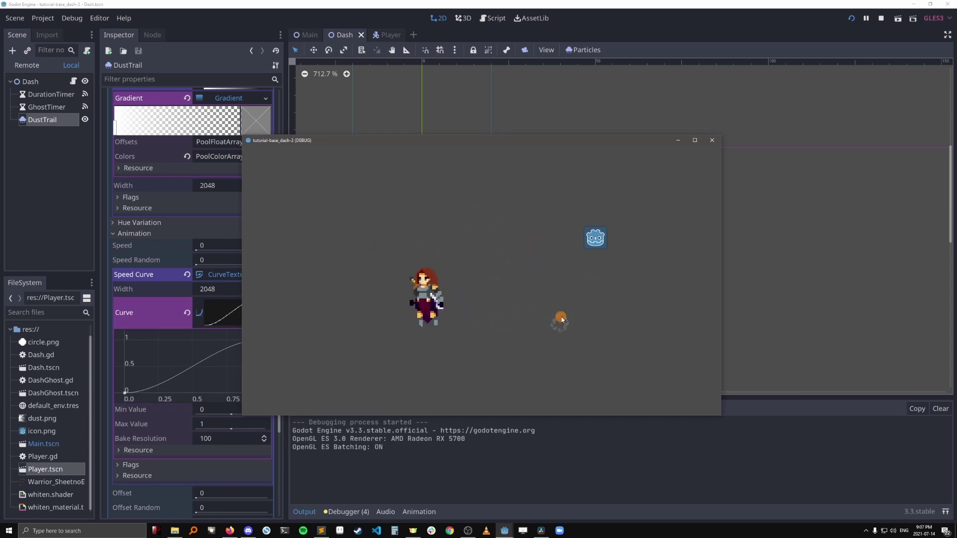
key("d")
key("space")
key("a")
key("space")
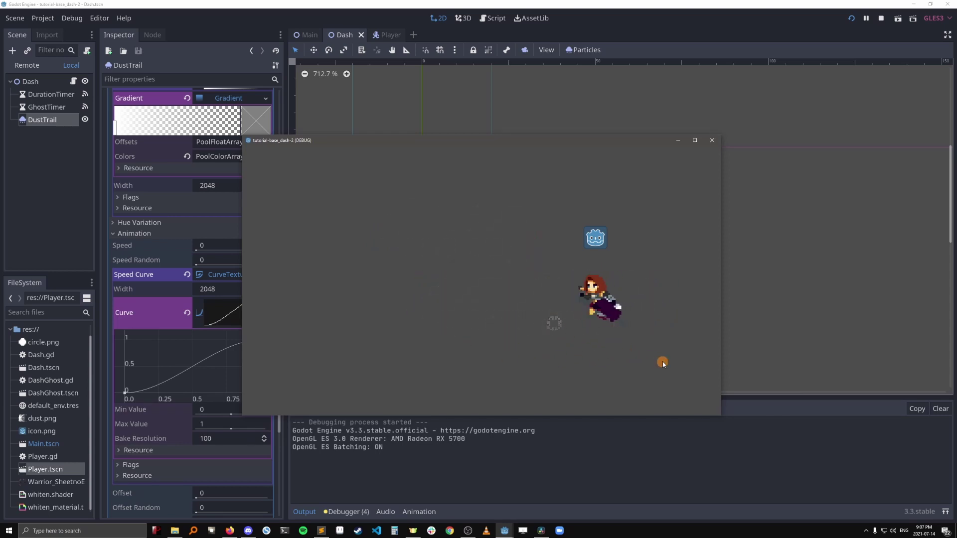
key("w")
key("space")
key("s")
key("space")
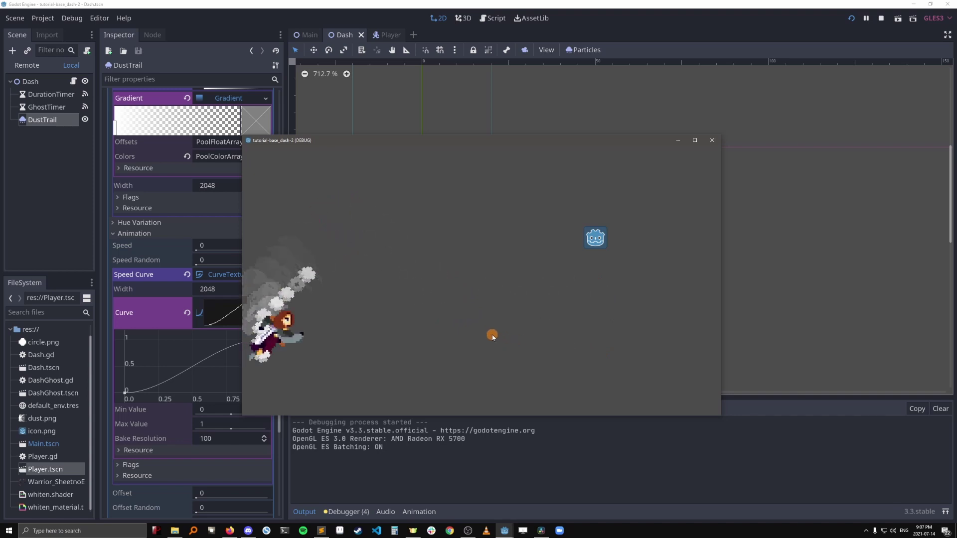
key("d")
key("space")
key("Right")
key("shift")
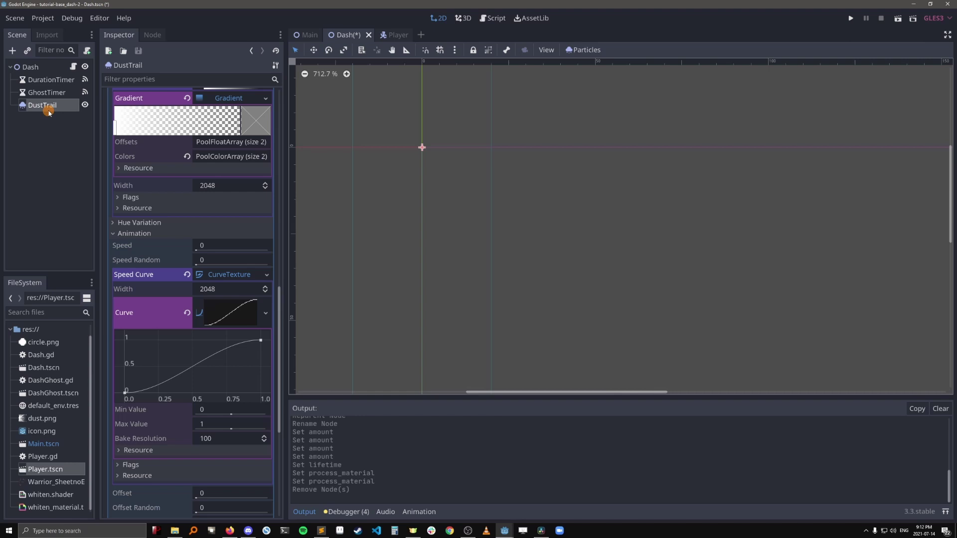
- Paste a copy of the DustTrail node, make it a direct child of Dash, and rename it DustBurst
key("ctrl+v")
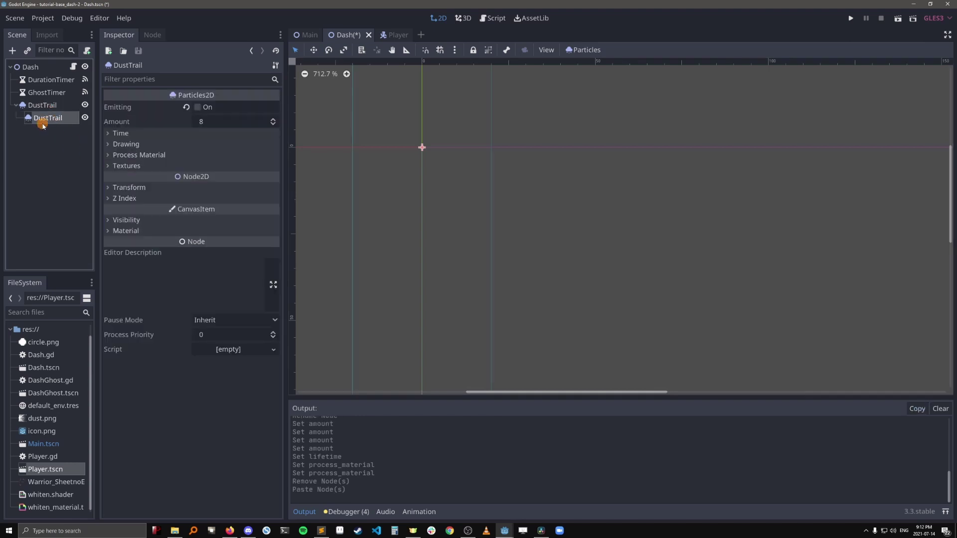
left_click_drag(43, 122, 34, 68)
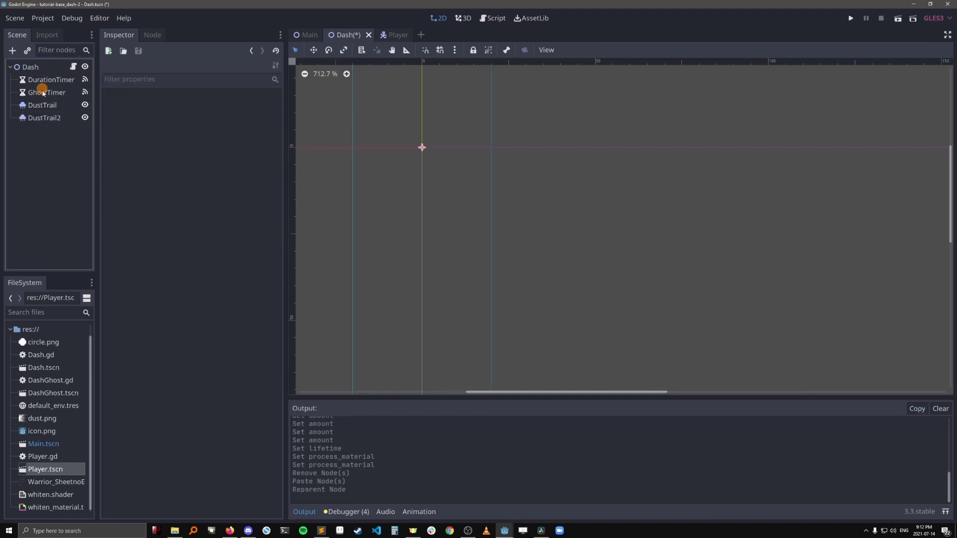
double_click(49, 119)
type("Dust")
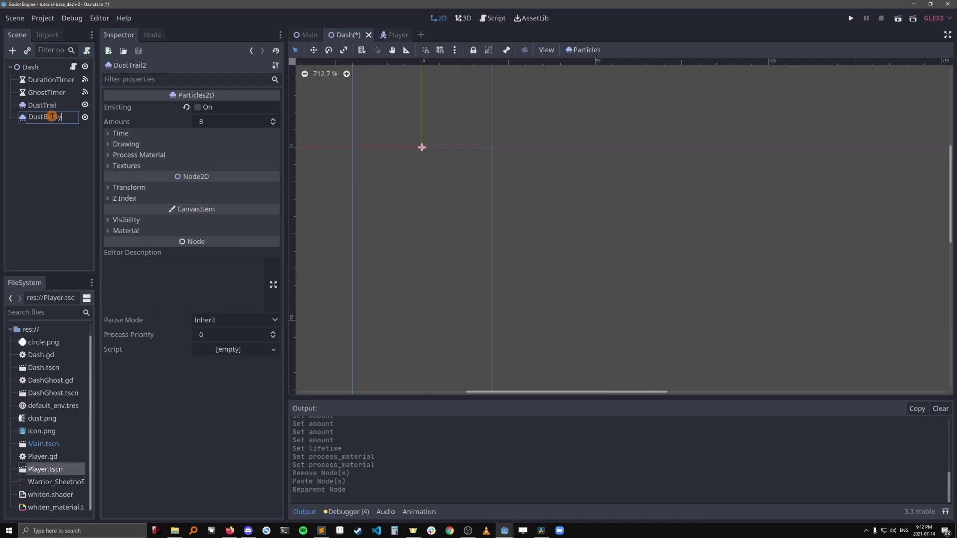
type("Burst")
key("Return")
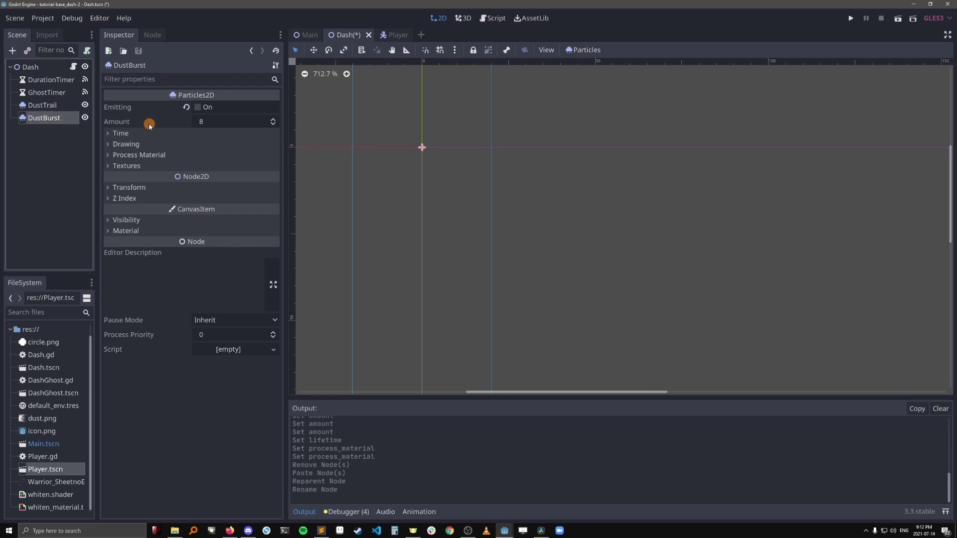
- Set DustBurst's particle Amount to 14 and its Lifetime to 1.5
left_click(218, 121)
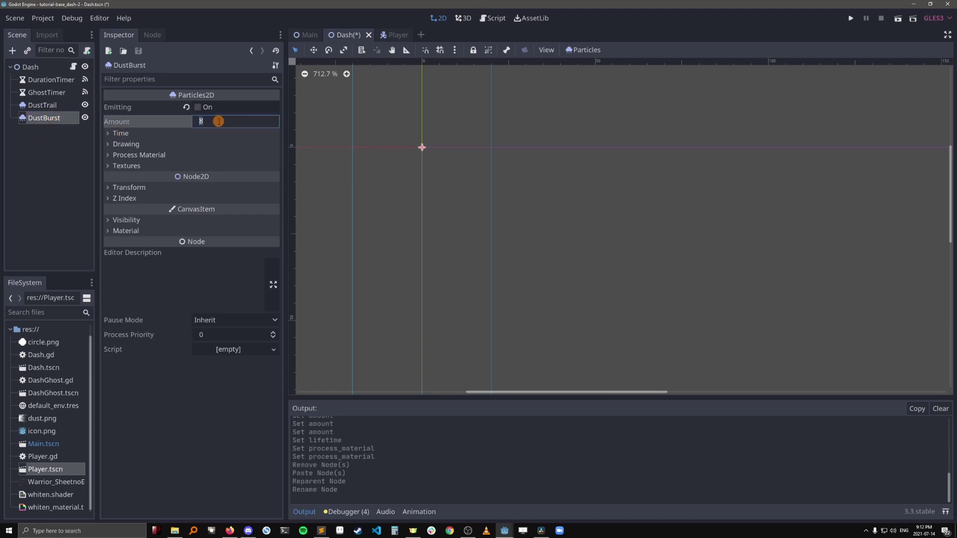
key("Return")
left_click(109, 134)
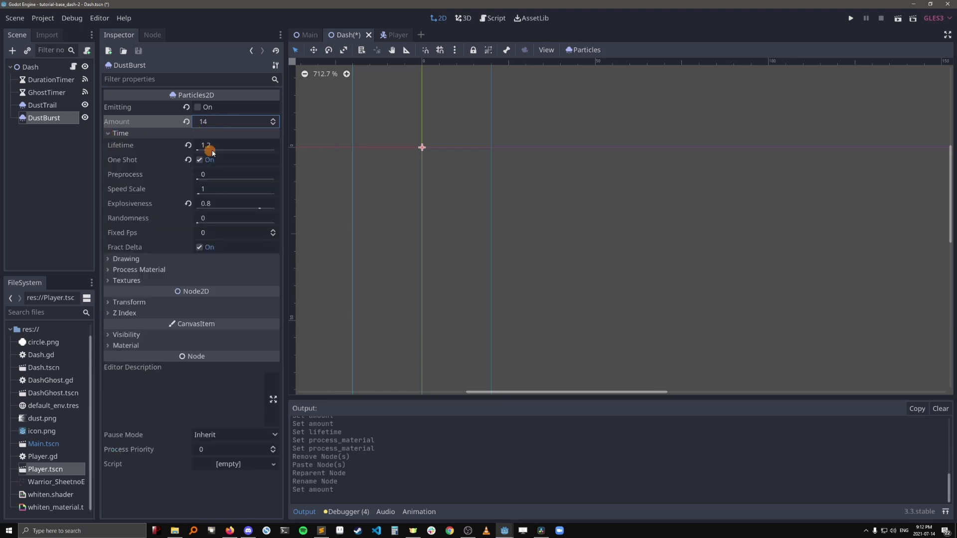
left_click(224, 144)
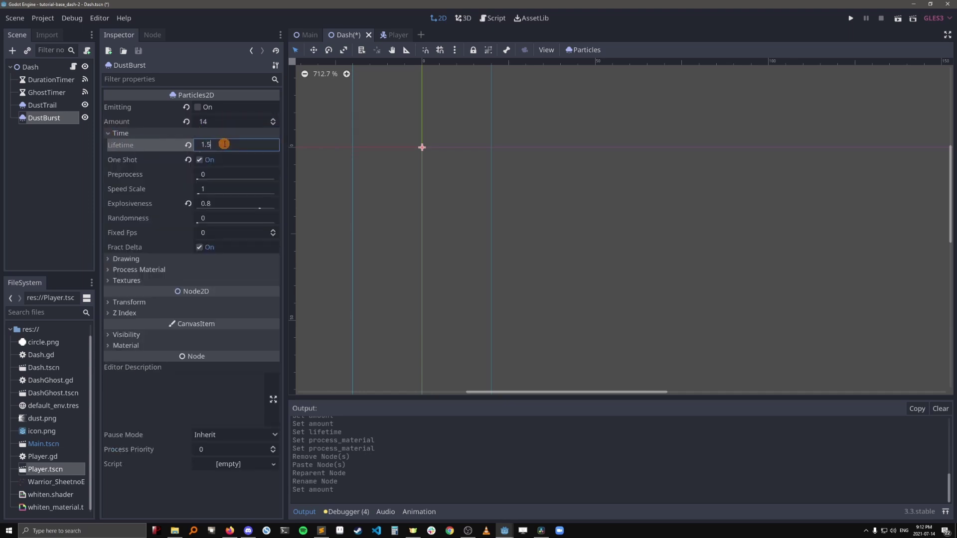
key("Return")
- Set Lifetime Randomness in DustBurst's process material to 1
left_click(110, 270)
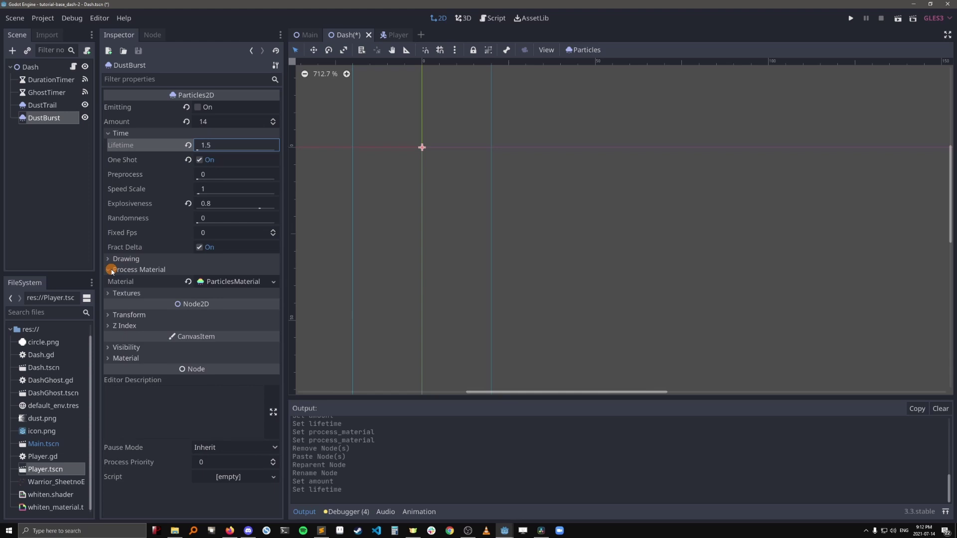
left_click(222, 282)
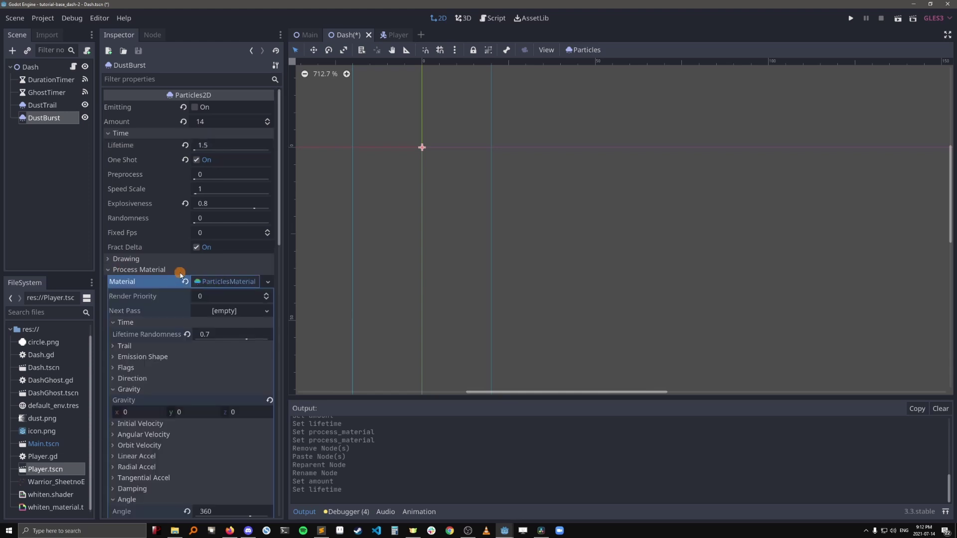
scroll(180, 269, "down", 3)
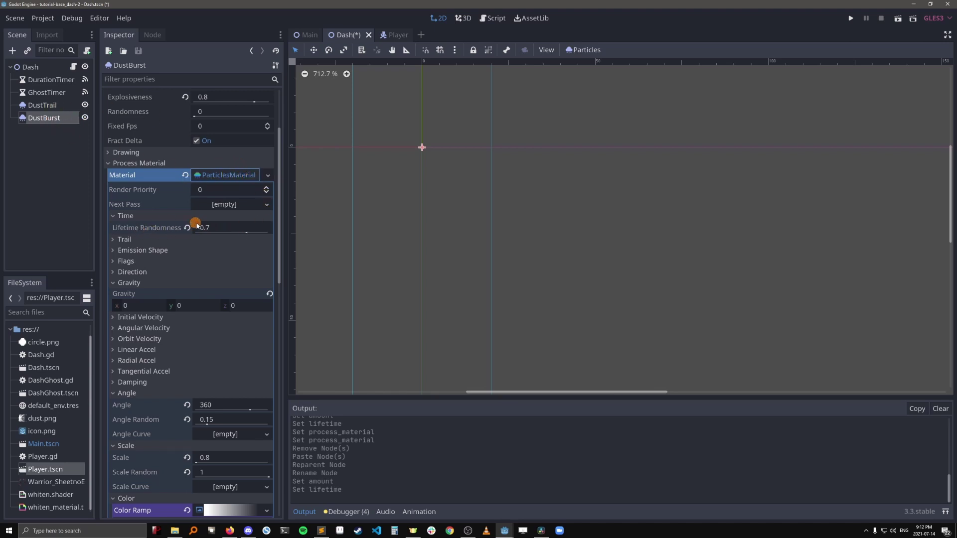
left_click(225, 227)
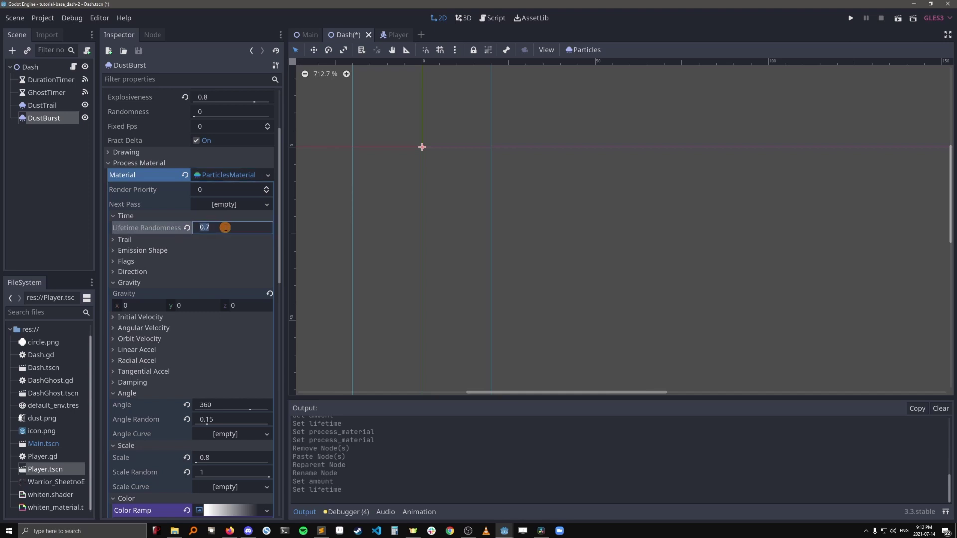
key("Return")
- Set Lifetime Randomness in DustTrail's process material back to 0.7
left_click(49, 107)
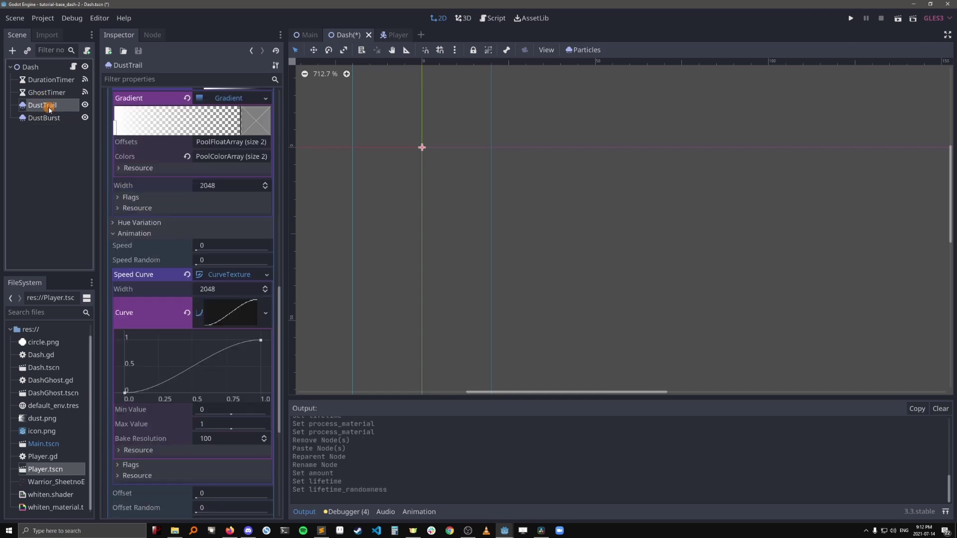
scroll(181, 204, "up", 10)
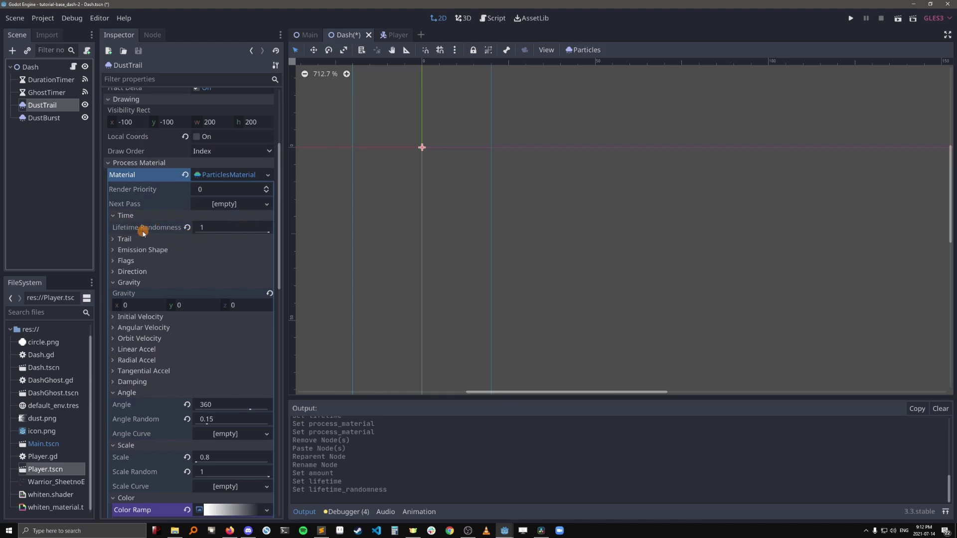
left_click(212, 226)
type("0.")
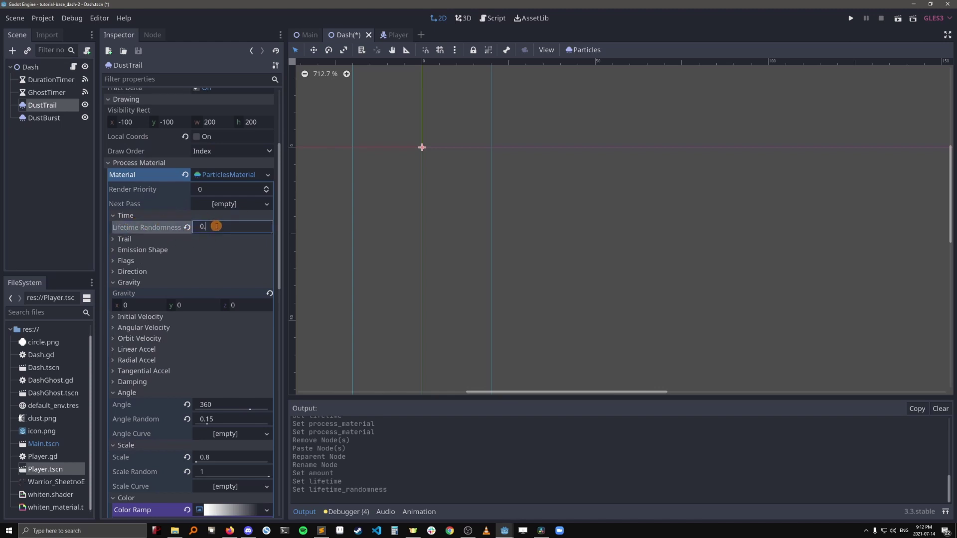
type("7")
key("Return")
- Compare the materials of DustTrail and DustBurst, and make DustBurst's process material unique
left_click(57, 119)
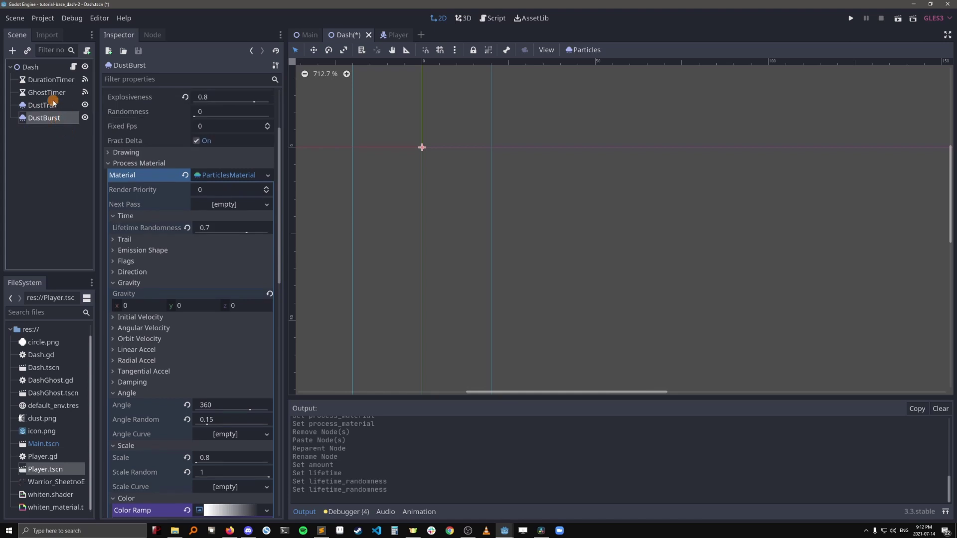
left_click(52, 104)
left_click(60, 120)
right_click(240, 177)
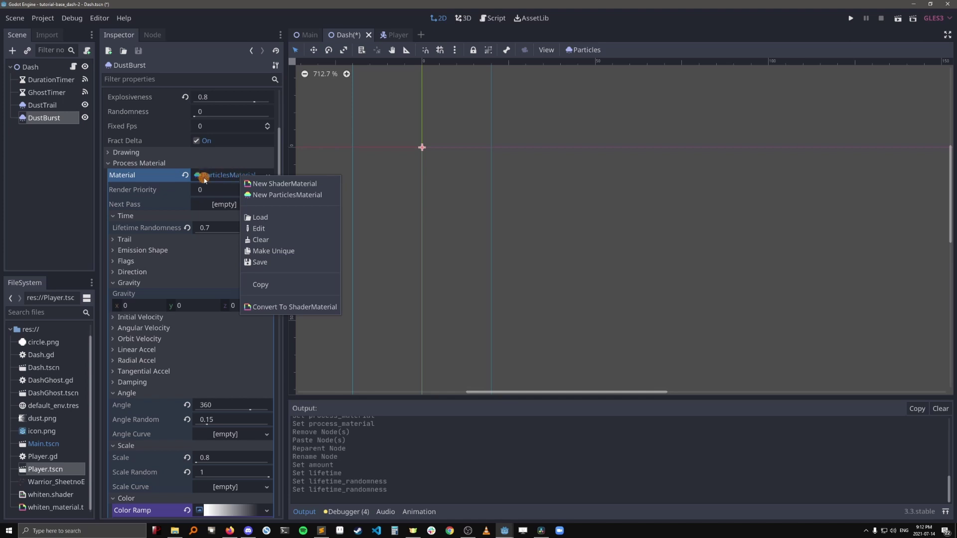
left_click(270, 251)
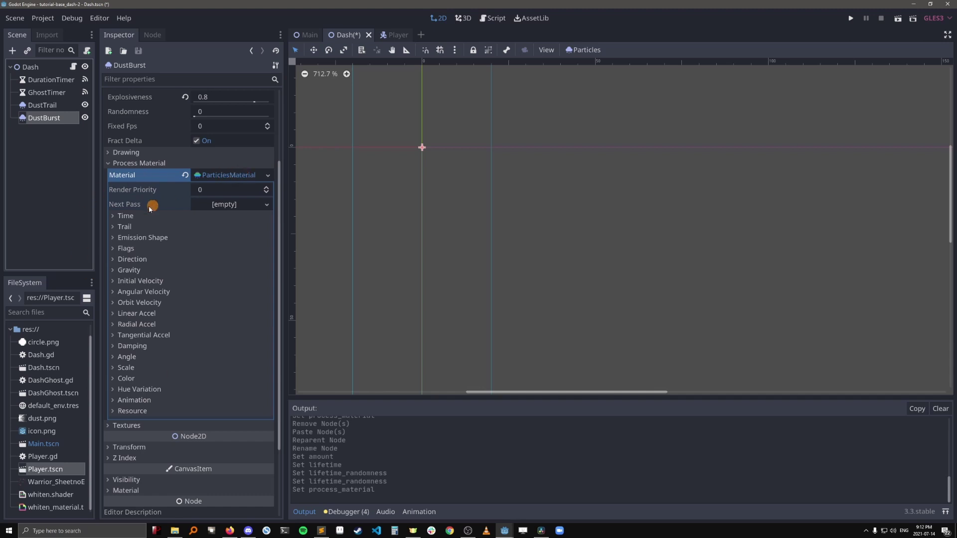
- Set Lifetime Randomness in DustBurst's unique material to 1 and compare it with DustTrail's value
left_click(114, 217)
left_click(243, 229)
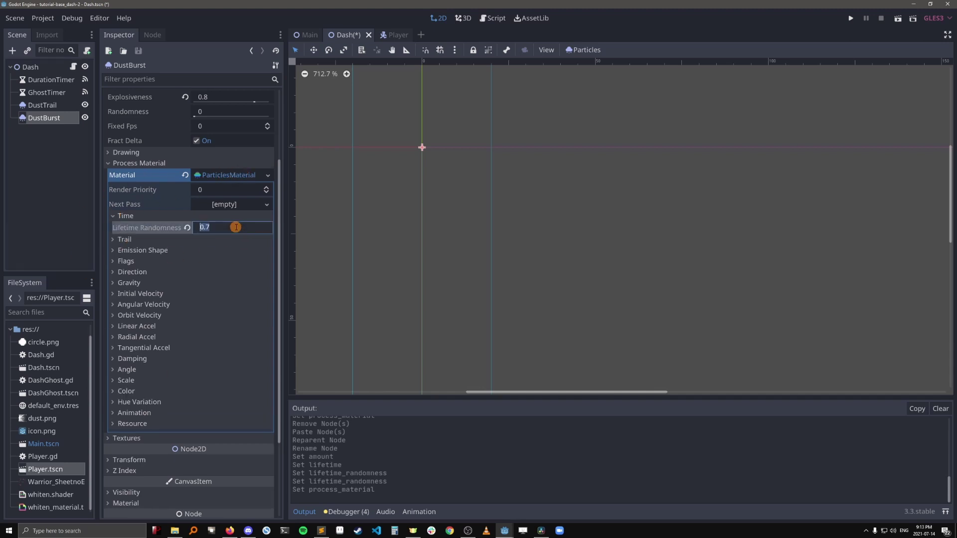
type("1")
key("Return")
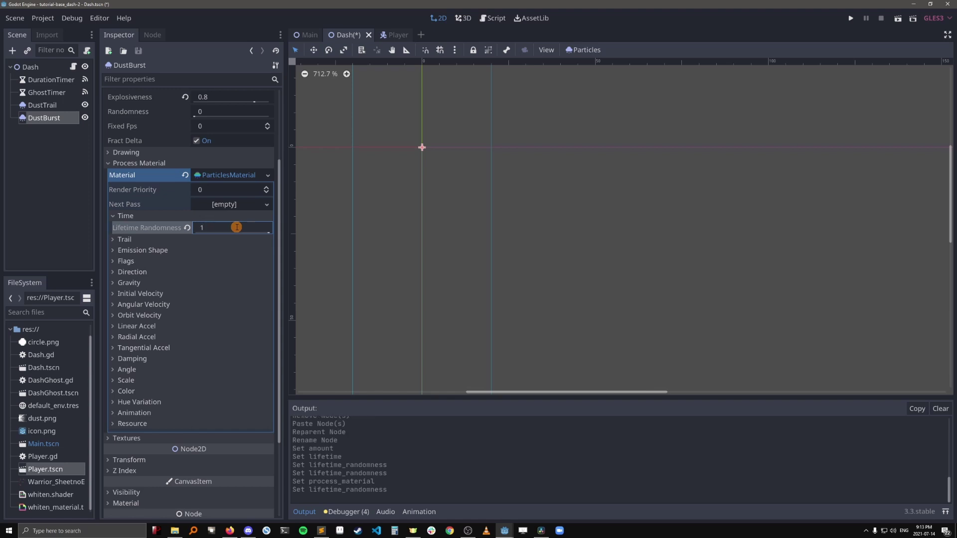
left_click(44, 107)
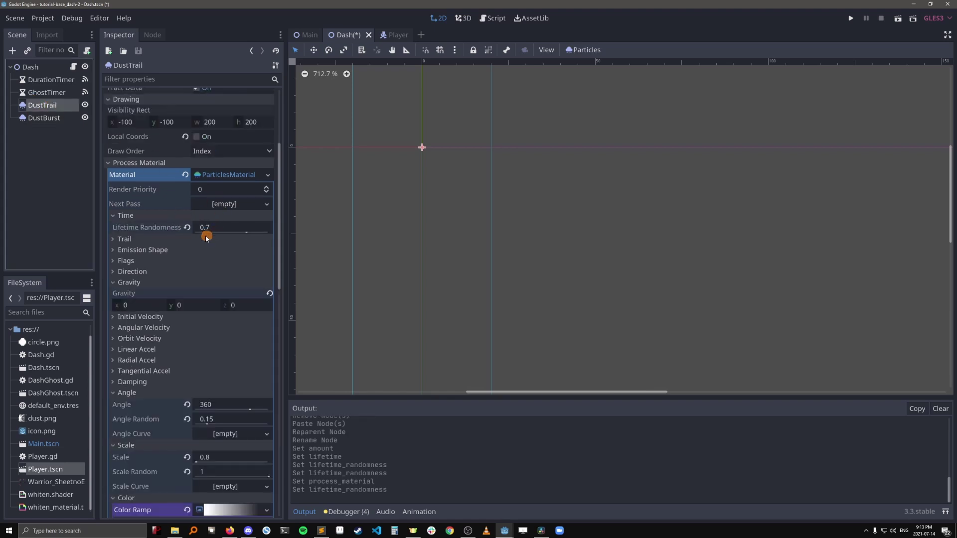
- Restore DustBurst's Lifetime Randomness to 0.7
left_click(50, 119)
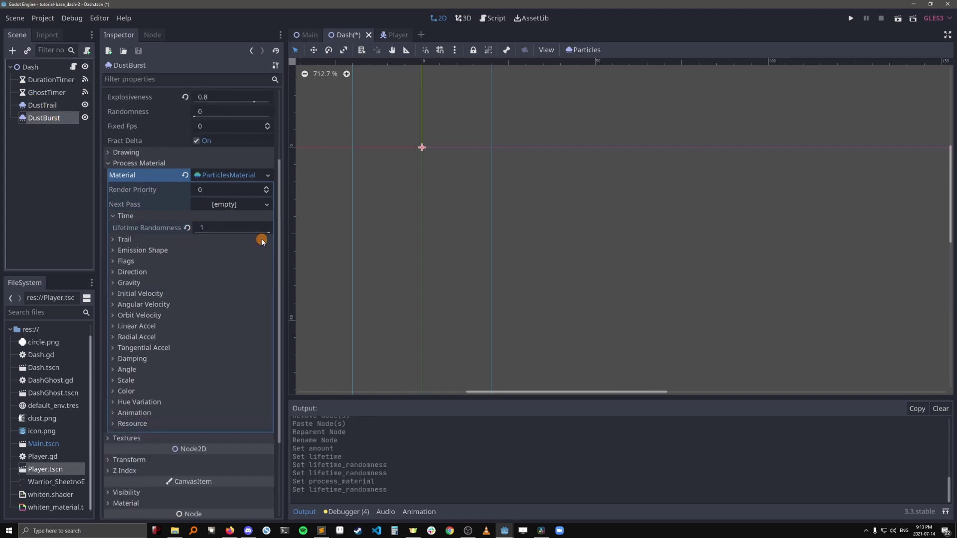
left_click(219, 227)
type("0.7")
key("Return")
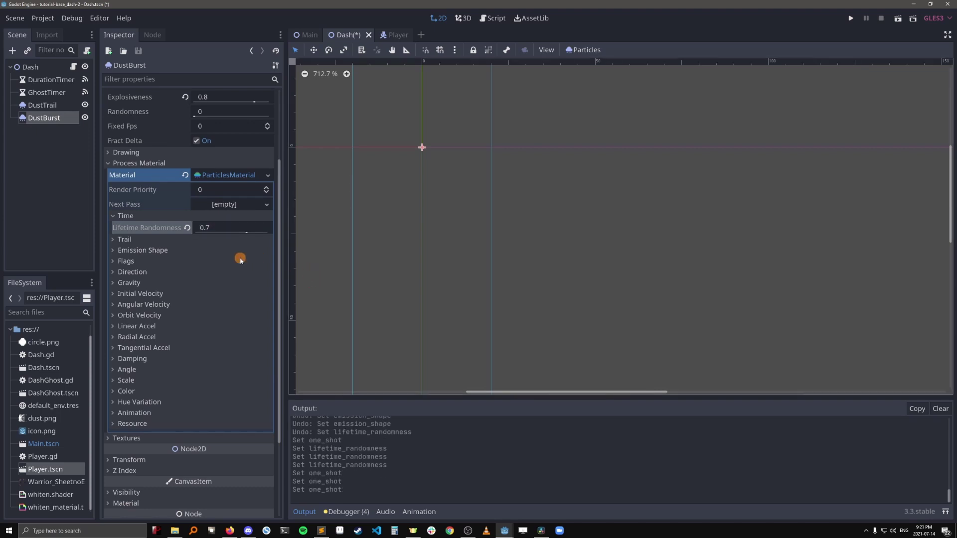
- Disable One Shot and enable Emitting on DustBurst to preview its particles continuously
scroll(240, 257, "up", 4)
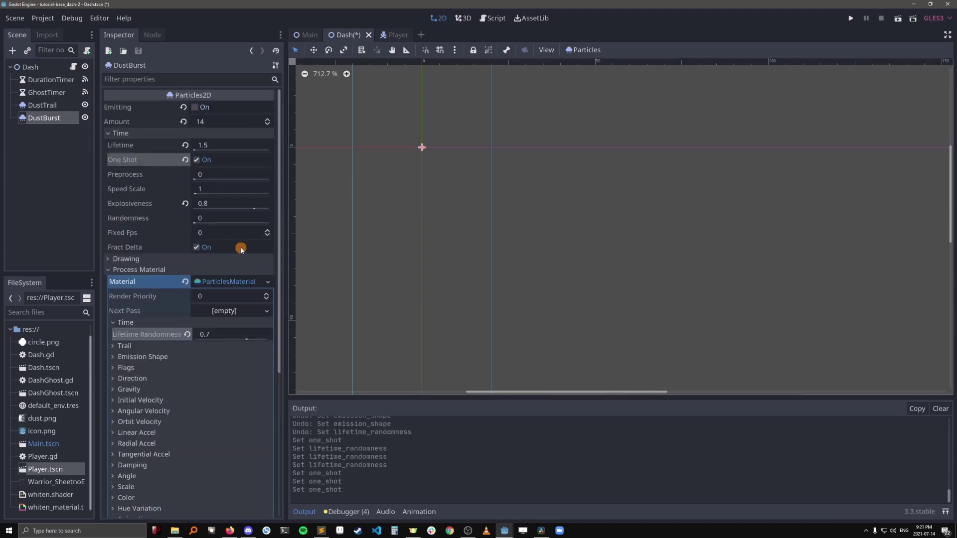
left_click(196, 159)
left_click(195, 107)
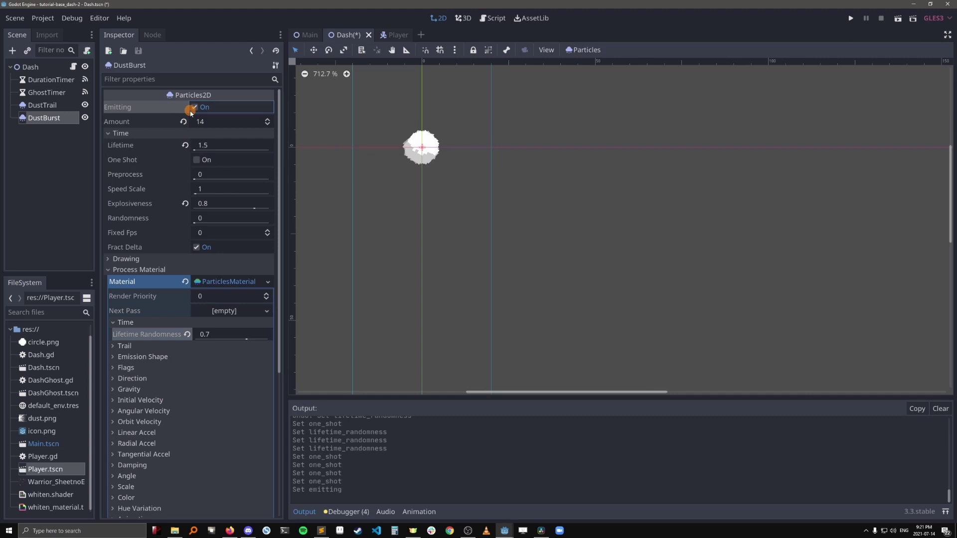
- Change DustBurst's Emission Shape to Sphere with a Sphere Radius of 6
scroll(225, 256, "down", 5)
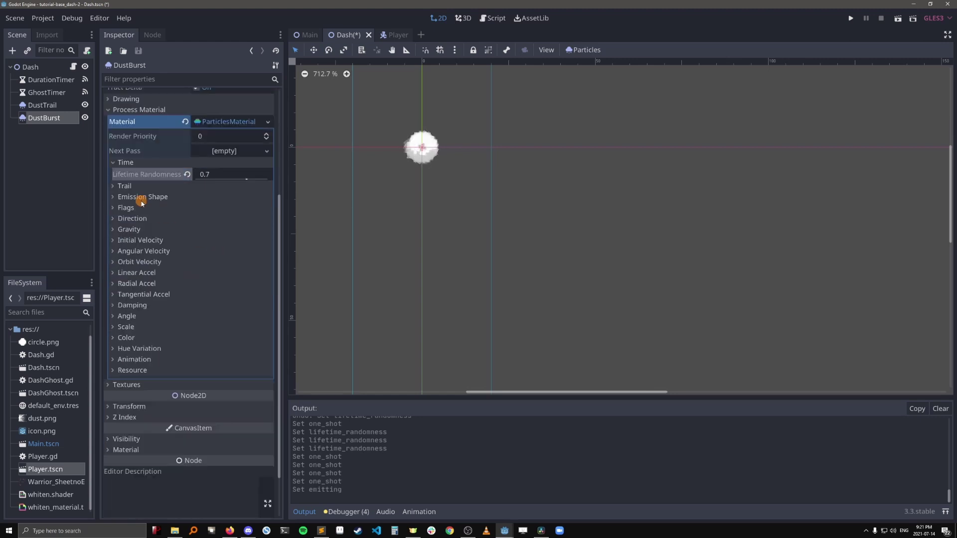
left_click(120, 197)
left_click(218, 209)
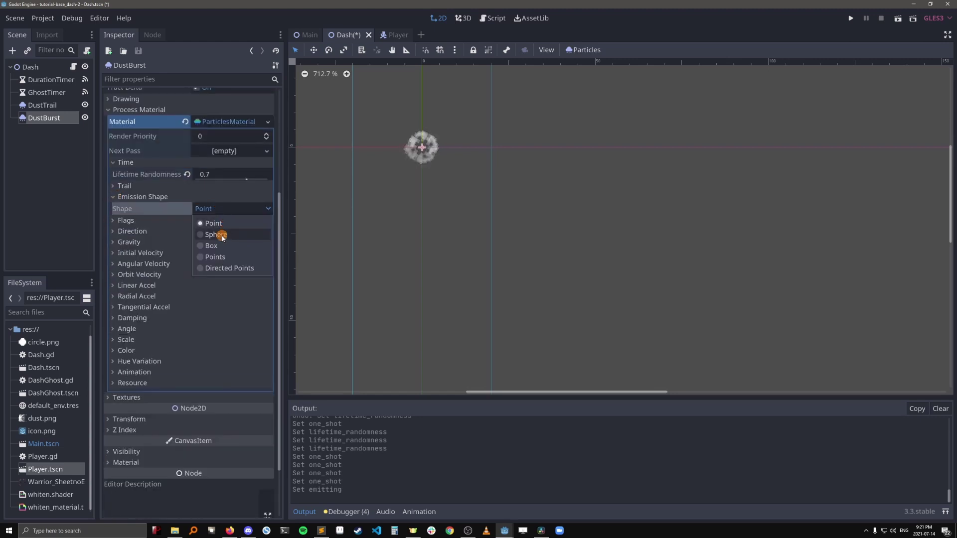
left_click(216, 234)
left_click(218, 223)
type("6")
key("Return")
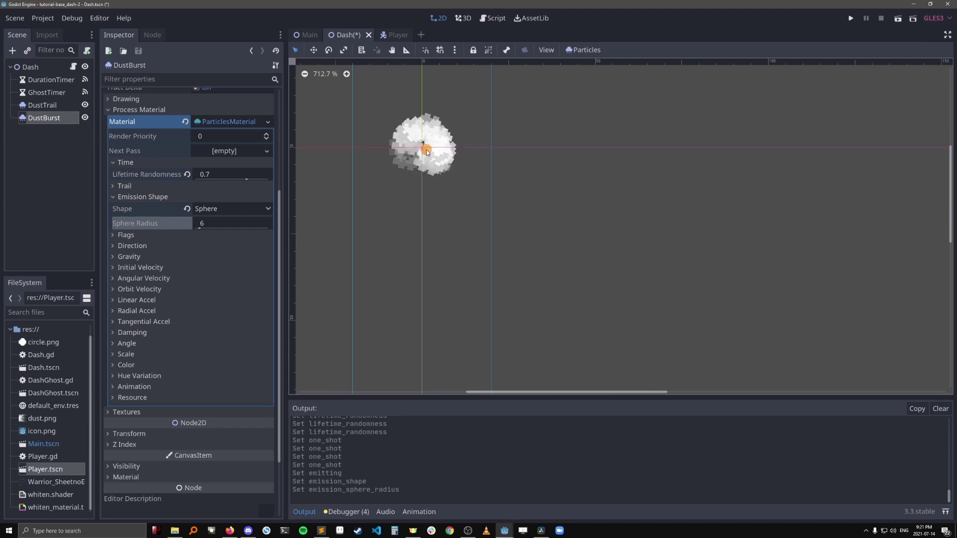
- Set the Initial Velocity of the DustBurst particles to 35
left_click(114, 269)
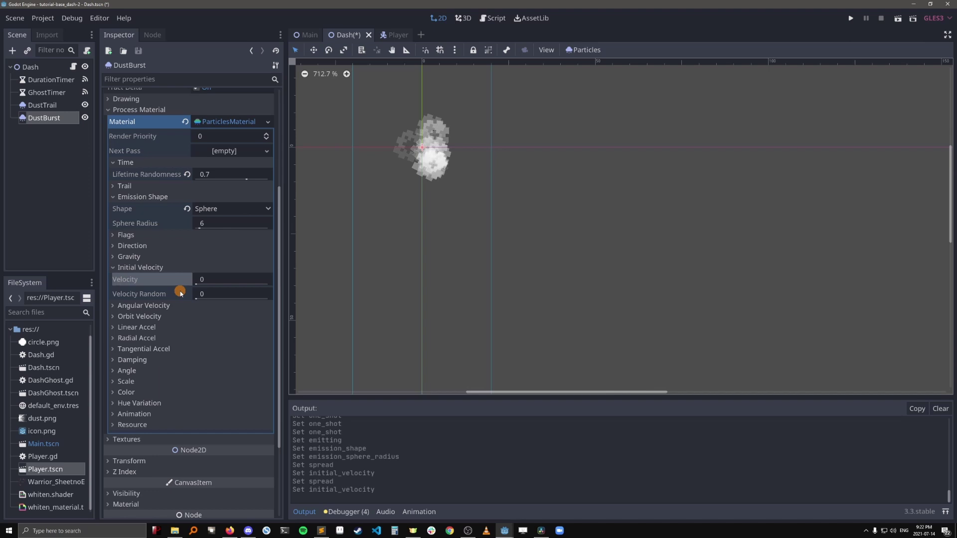
left_click(220, 278)
type("35")
key("Return")
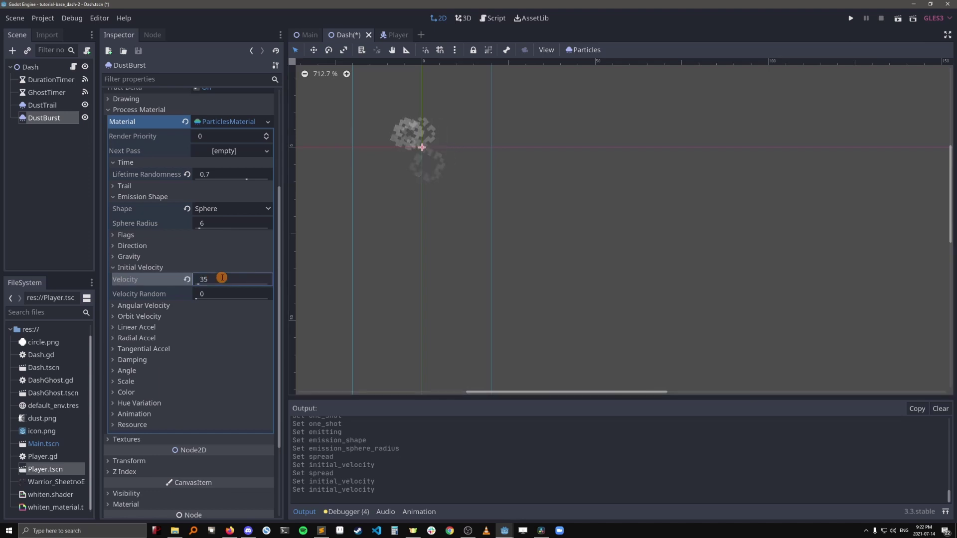
- Set the direction Spread of the DustBurst particles to 30
left_click(121, 246)
left_click(217, 282)
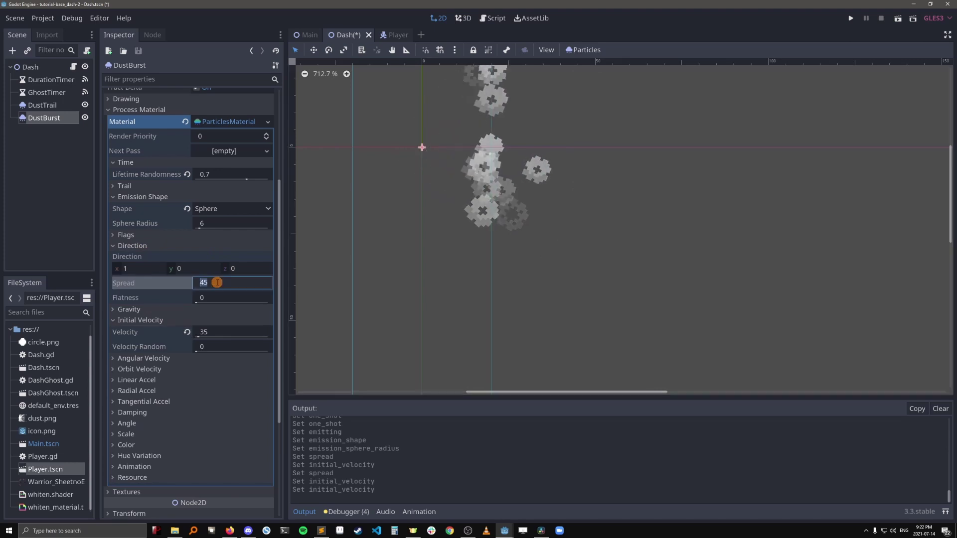
type("30")
key("Return")
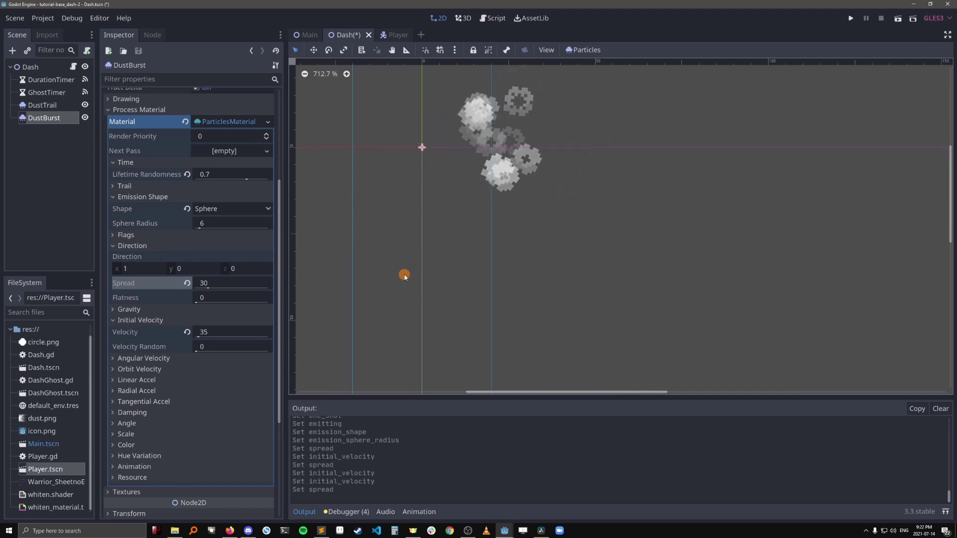
- Set the DustBurst particle Scale to 1.3 and turn One Shot back on
left_click(122, 434)
scroll(171, 420, "down", 1)
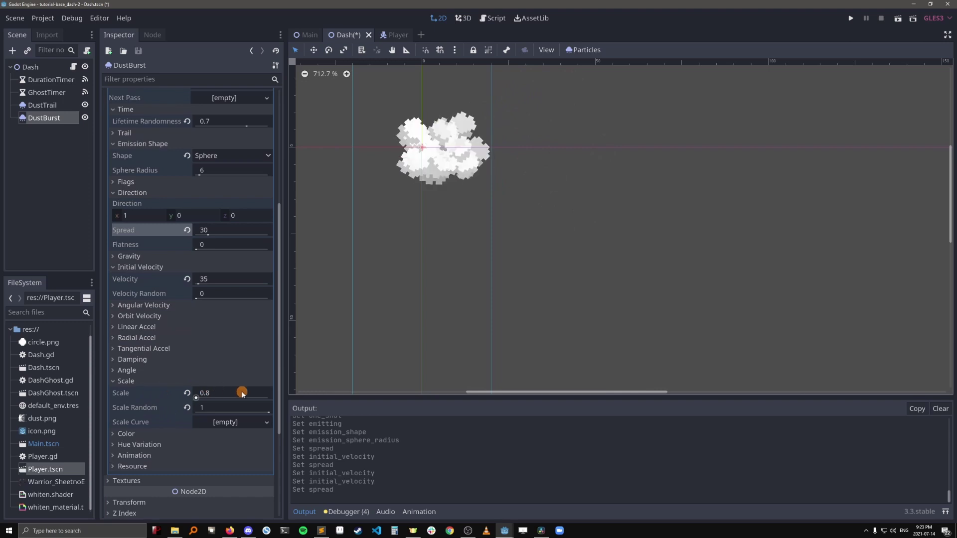
left_click_drag(212, 393, 221, 389)
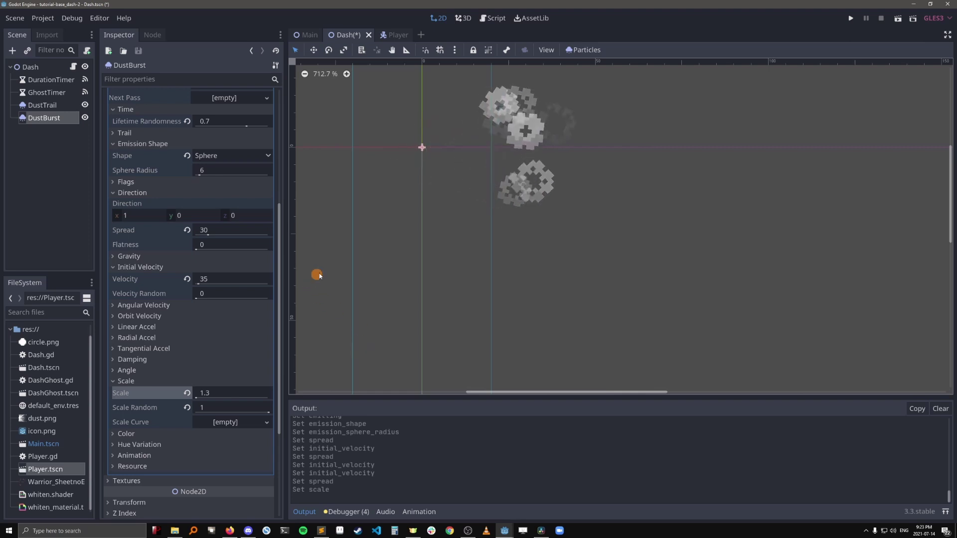
scroll(275, 213, "up", 5)
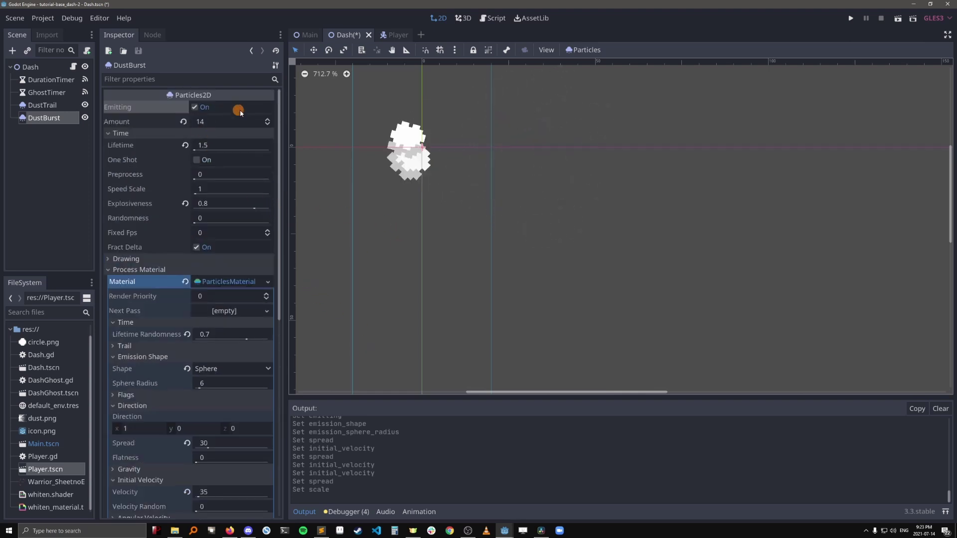
left_click(196, 160)
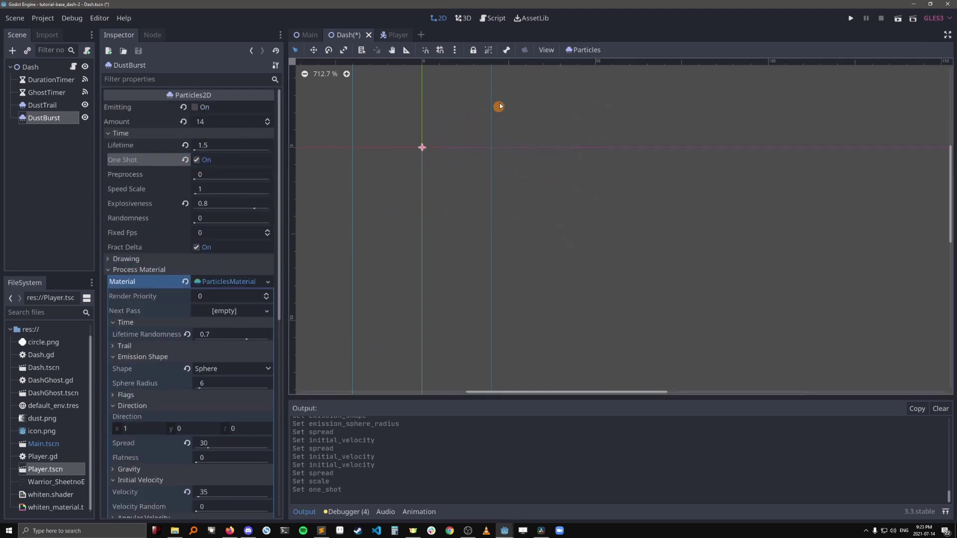
- In Player.gd, add print(move_direction) after the play_animation call in _process
left_click(496, 19)
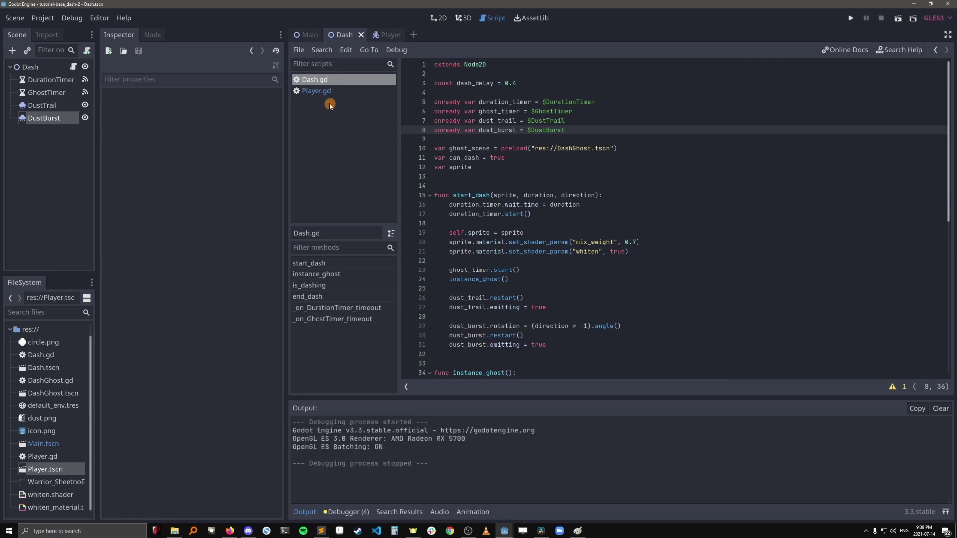
left_click(319, 91)
left_click(581, 177)
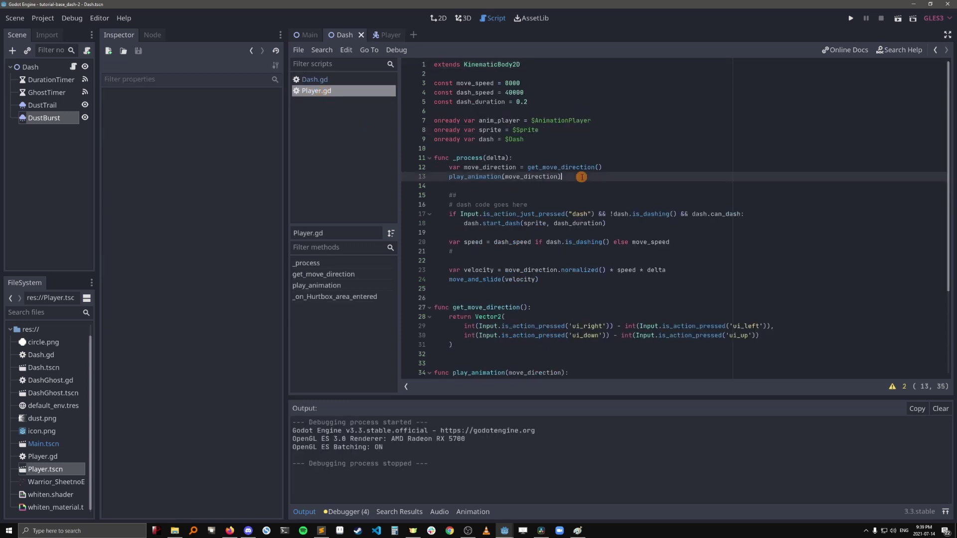
key("Return")
key("Return")
type("print(move")
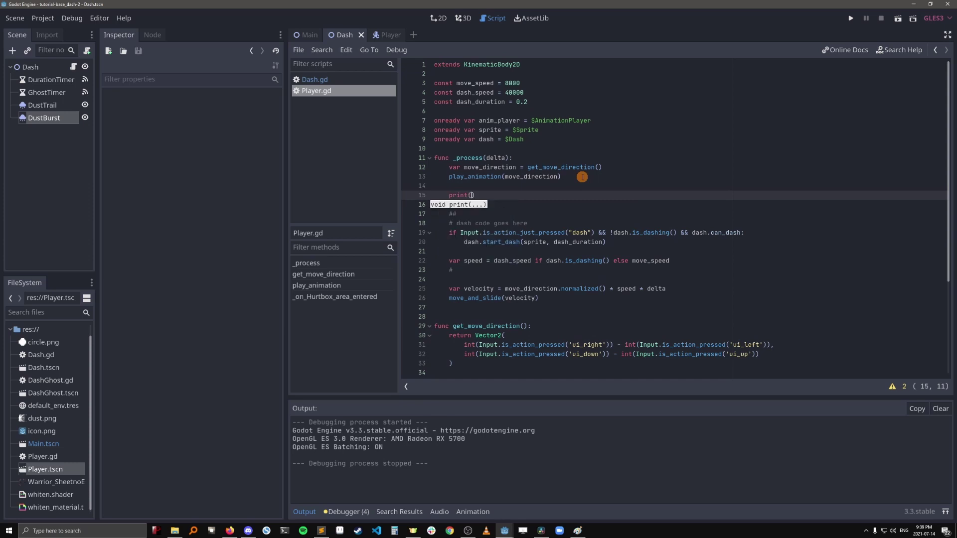
type("_direct")
key("Return")
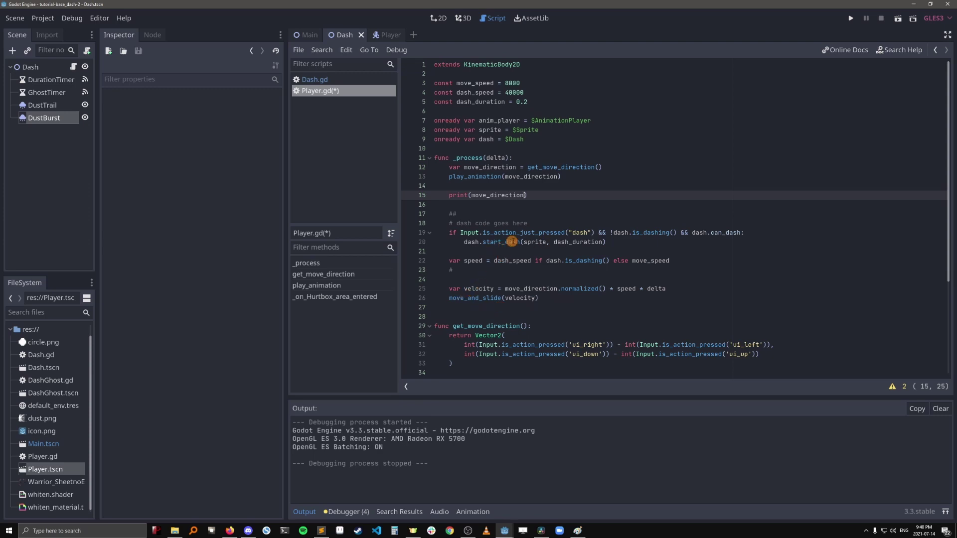
- Pass move_direction as the third argument of the dash.start_dash call in Player.gd
double_click(508, 195)
left_click(601, 243)
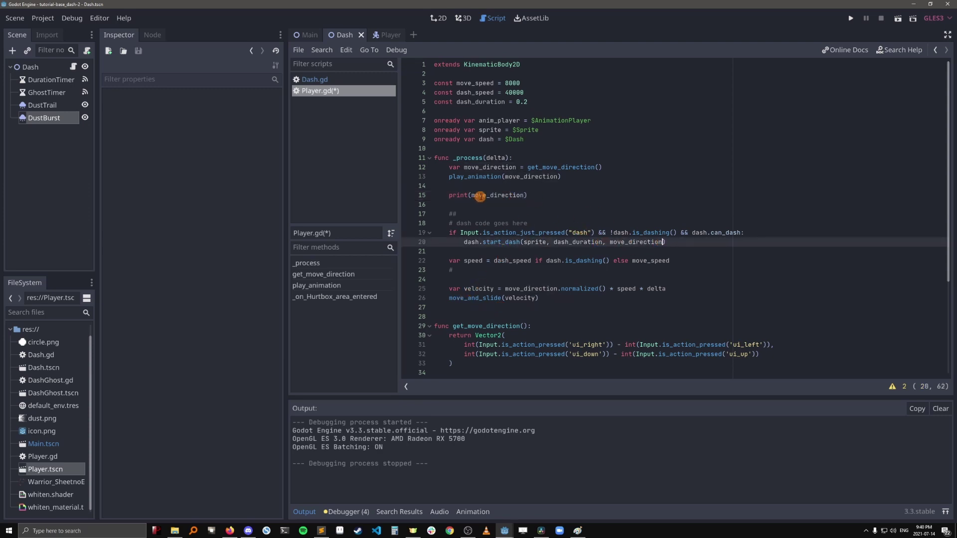
double_click(480, 195)
- Run the project and move the character horizontally, vertically and diagonally to check the printed move_direction values
left_click(851, 18)
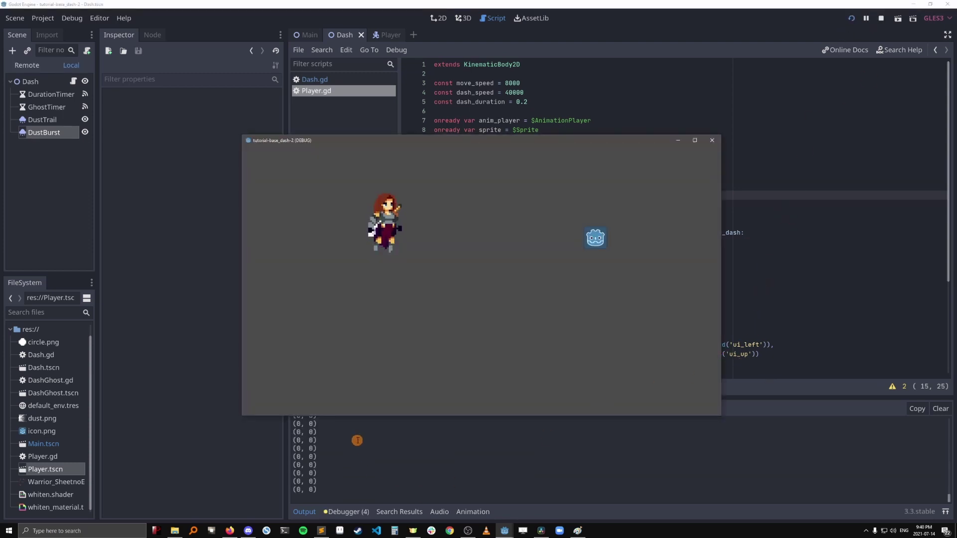
key("Right")
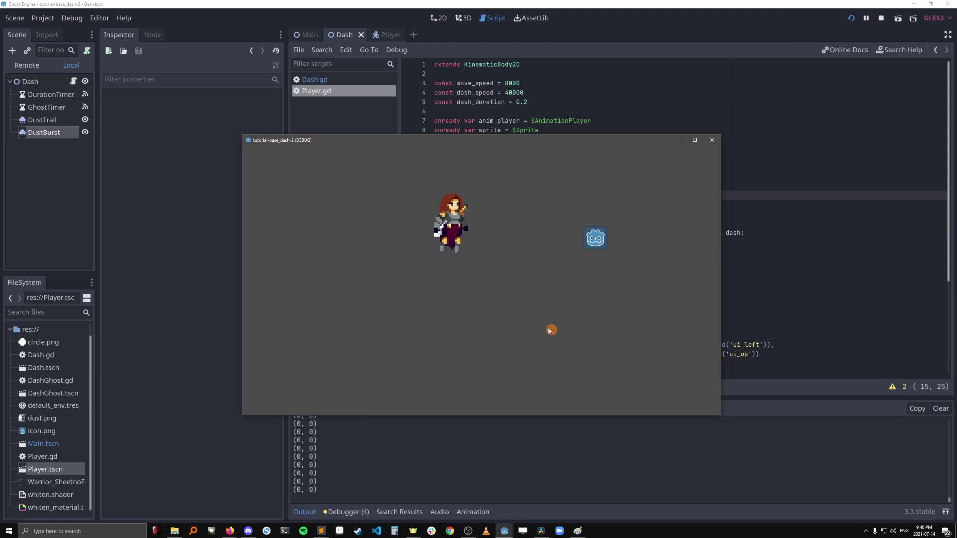
key("Right")
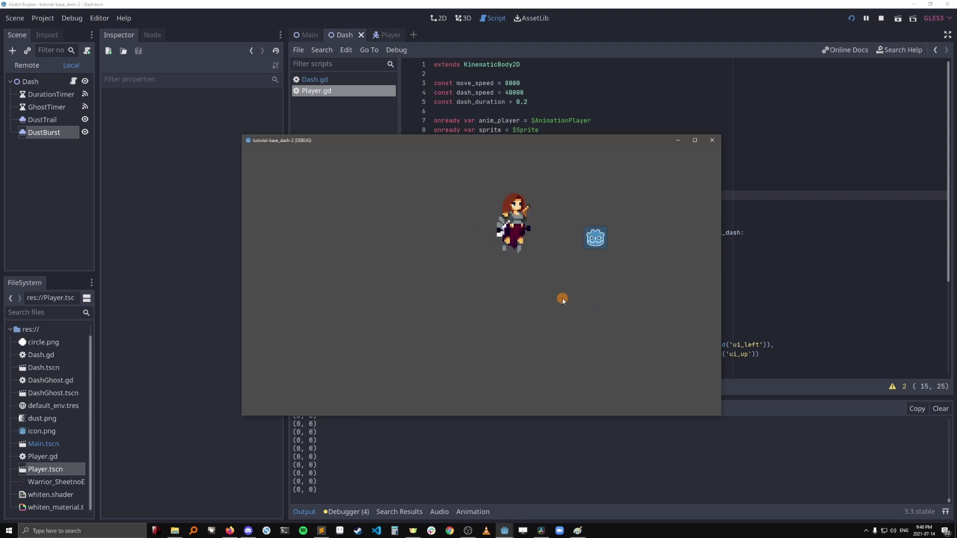
key("Down")
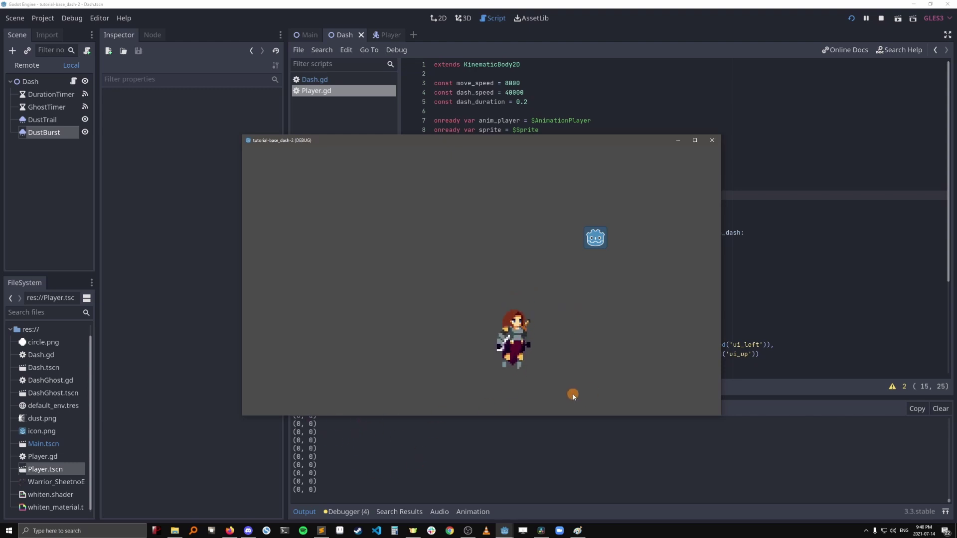
key("Up+Left")
key("Down")
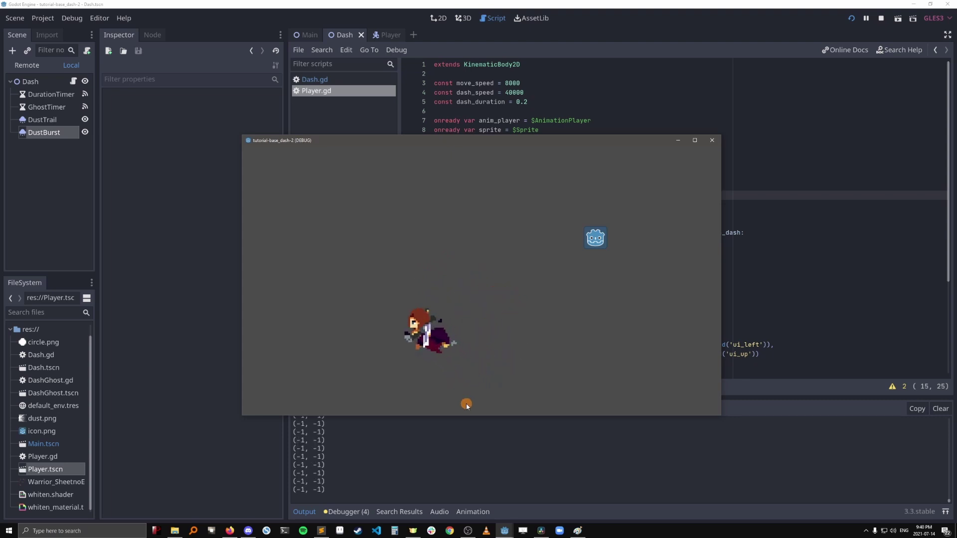
key("Up")
key("Right")
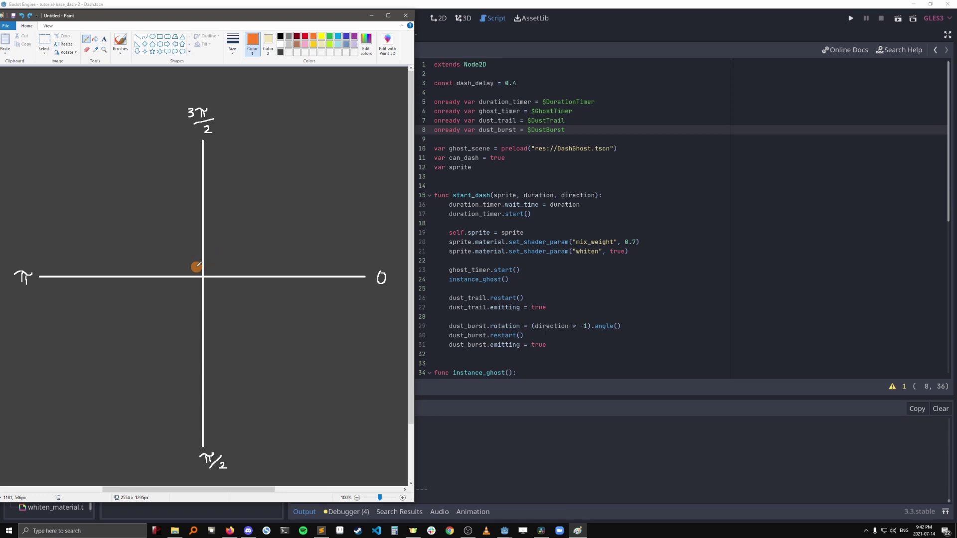
- In Paint, draw an orange arrow from the axes' origin diagonally into the upper-left quadrant and label it (-1, -1)
left_click_drag(179, 248, 131, 199)
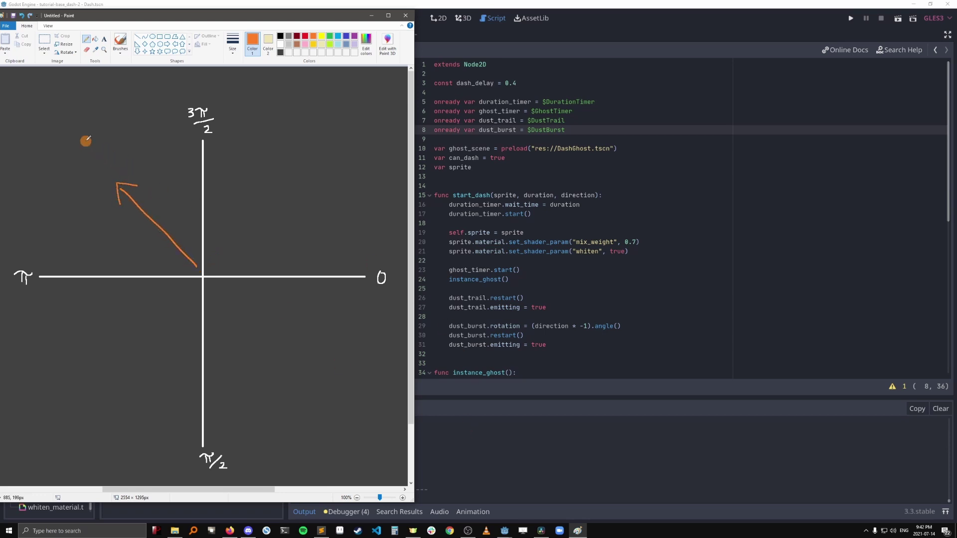
mouse_move(86, 141)
left_mouse_down()
mouse_move(90, 151)
mouse_move(133, 151)
left_mouse_up()
mouse_move(138, 143)
left_mouse_down()
mouse_move(139, 156)
mouse_move(156, 157)
left_mouse_up()
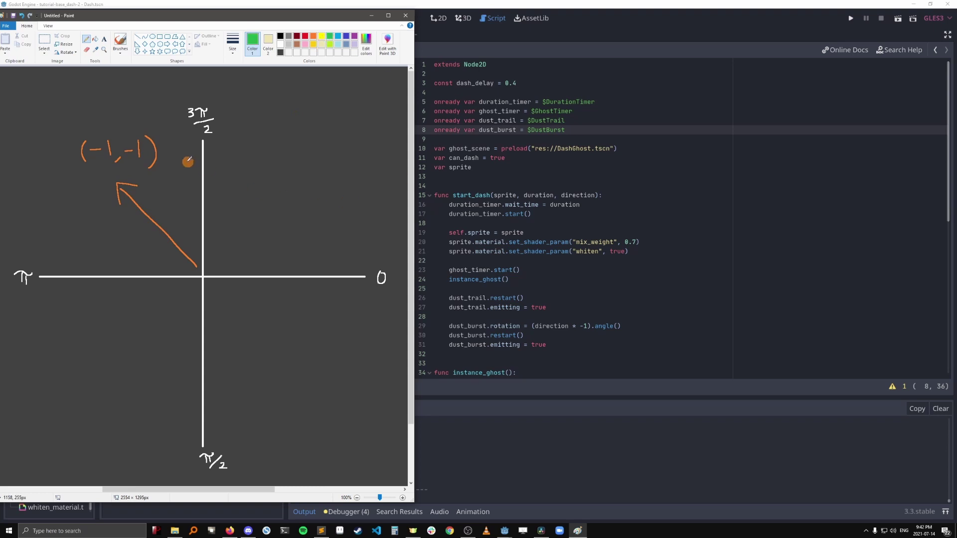
- Draw a green arrow from the origin into the lower-right quadrant, label it (1, 1) and mark its angle as π/4
mouse_move(211, 285)
left_mouse_down()
mouse_move(301, 403)
mouse_move(319, 407)
left_mouse_up()
left_click_drag(337, 380, 358, 405)
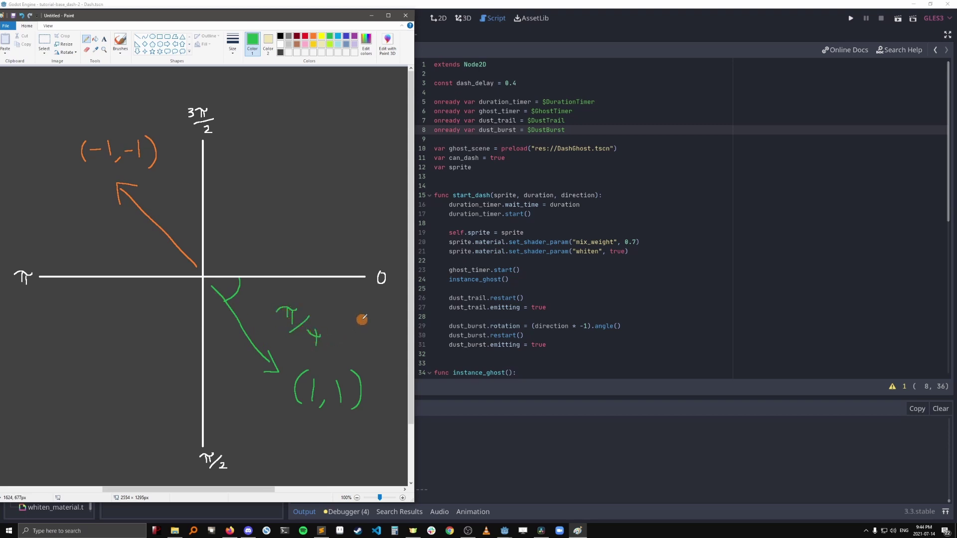
mouse_move(333, 328)
left_mouse_down()
mouse_move(368, 324)
mouse_move(359, 332)
mouse_move(367, 334)
left_mouse_up()
left_click_drag(369, 315, 385, 313)
- Run the Godot project and dash in straight and diagonal directions to check which way the dust burst points
left_click(850, 19)
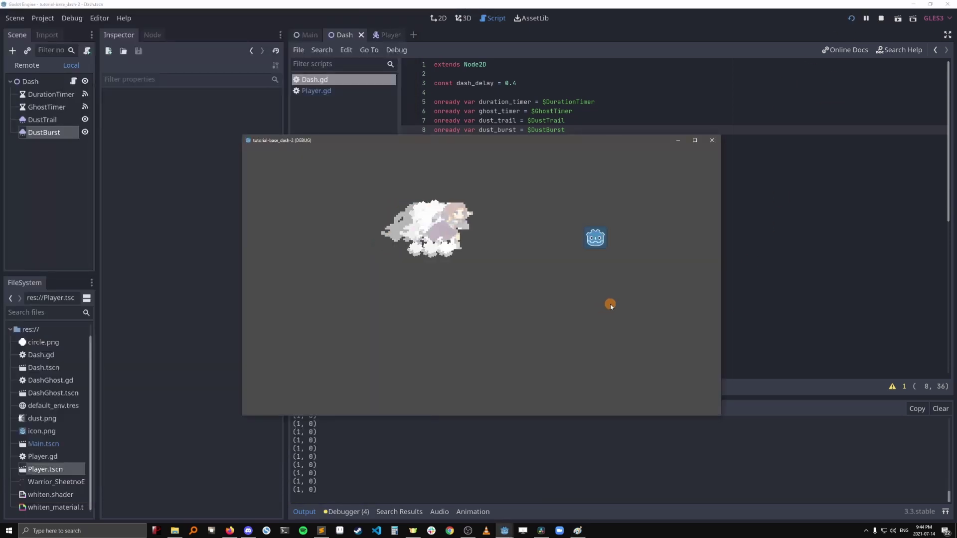
key("Left")
key("space")
key("Right")
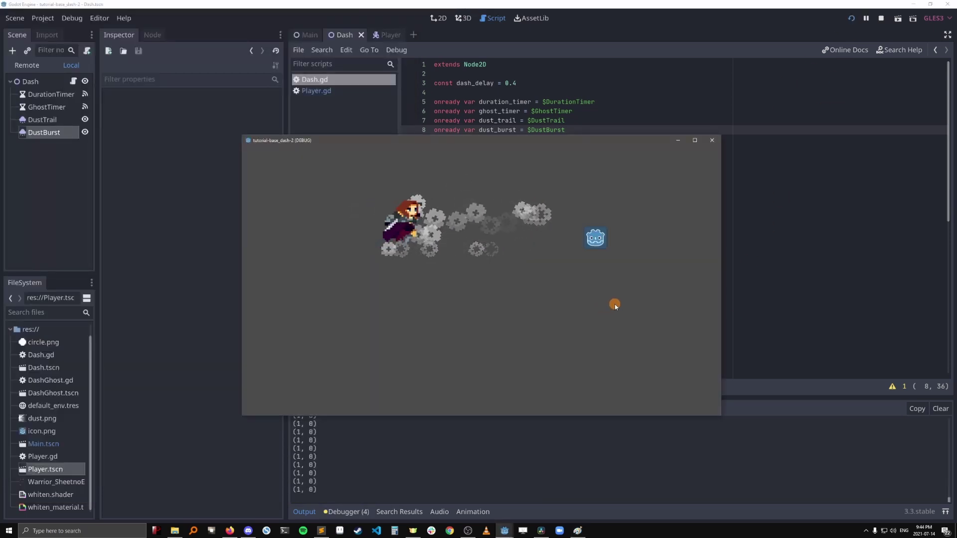
key("Down")
key("space")
key("Left")
key("space")
key("Up")
key("Left")
key("space")
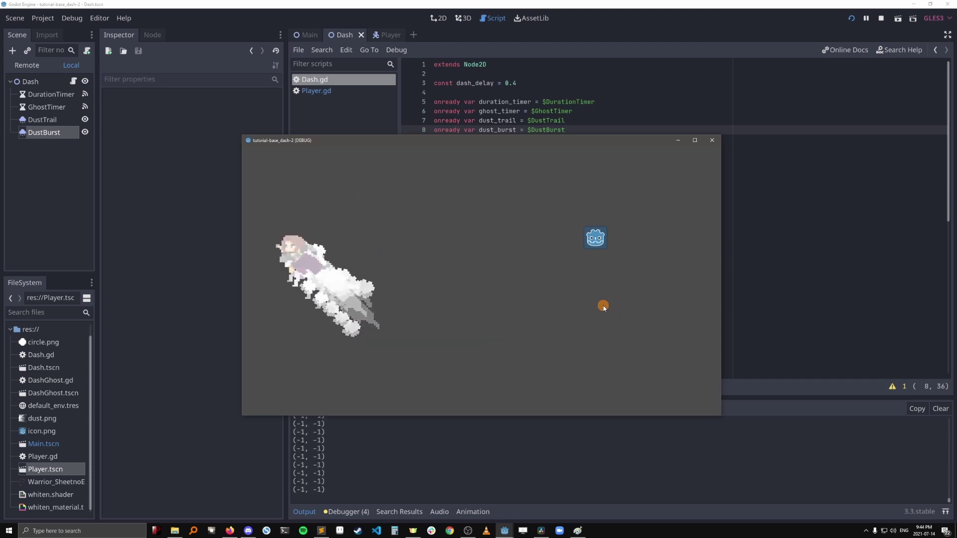
key("Right")
key("Down")
key("space")
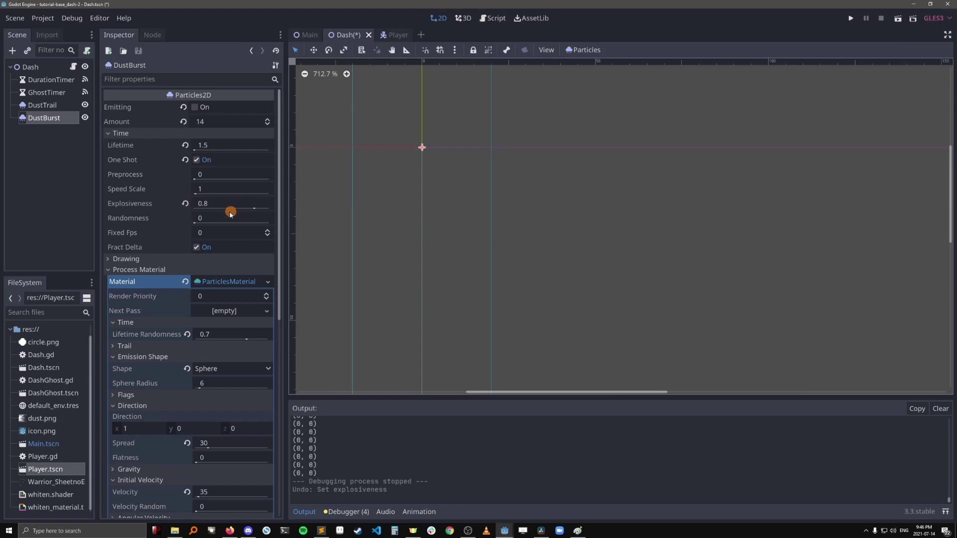
- Set the DustBurst particles' Explosiveness to 1 and emit one burst as a preview
left_click_drag(254, 209, 271, 206)
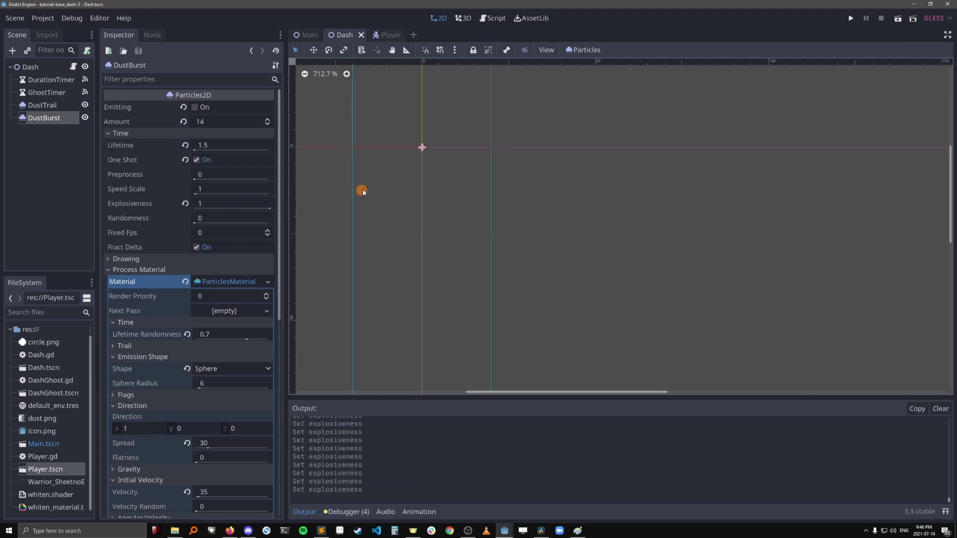
left_click(195, 107)
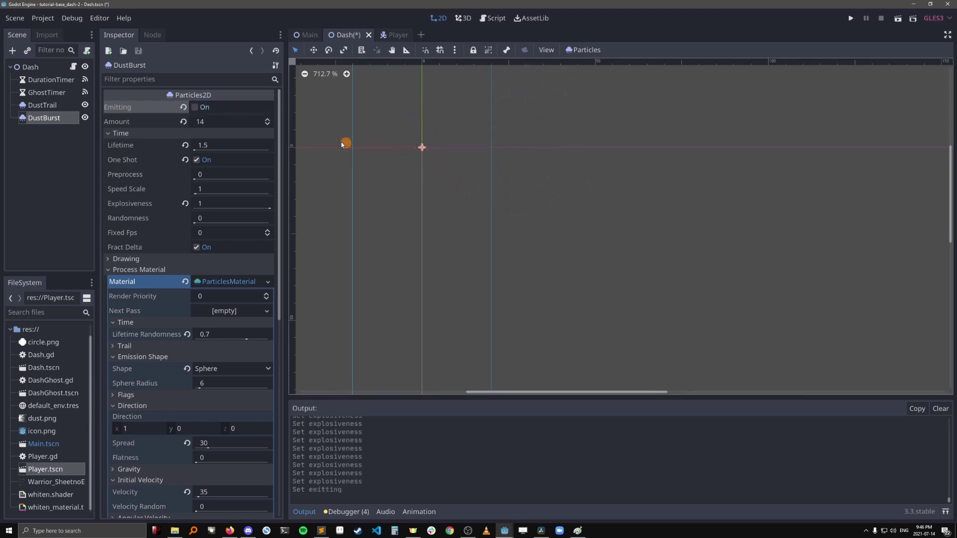
- Run the project, dash in several directions to test the fully explosive dust burst, and close the game
left_click(850, 19)
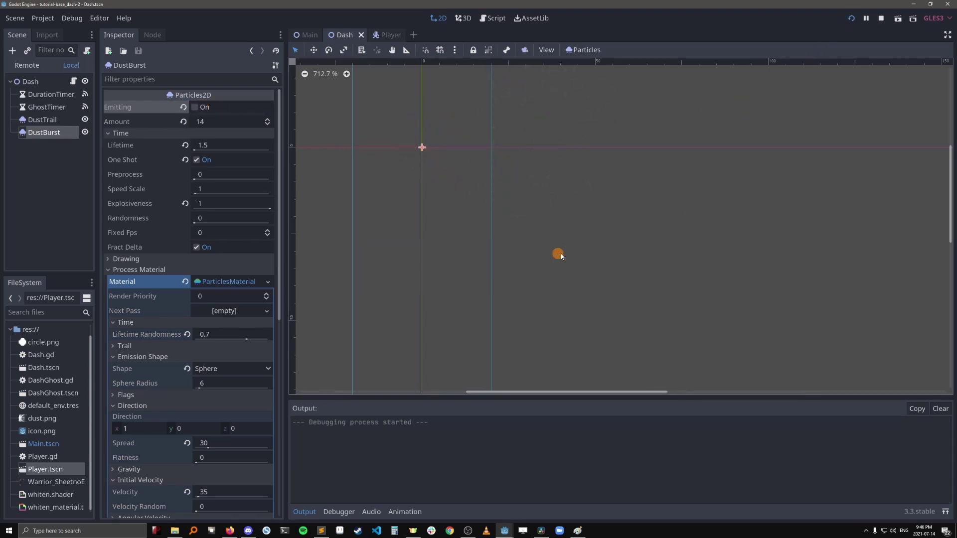
key("s")
key("d")
key("space")
key("space")
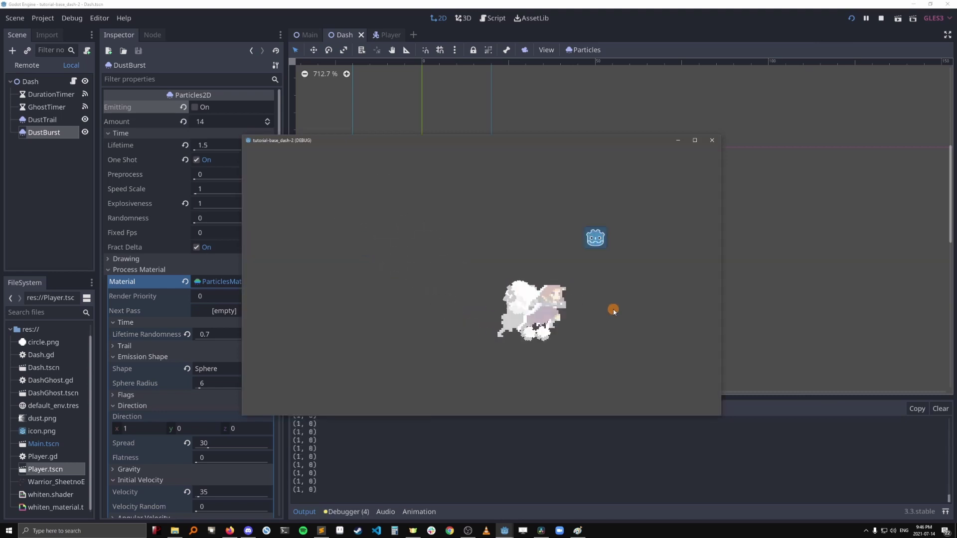
key("a")
key("space")
key("w")
key("space")
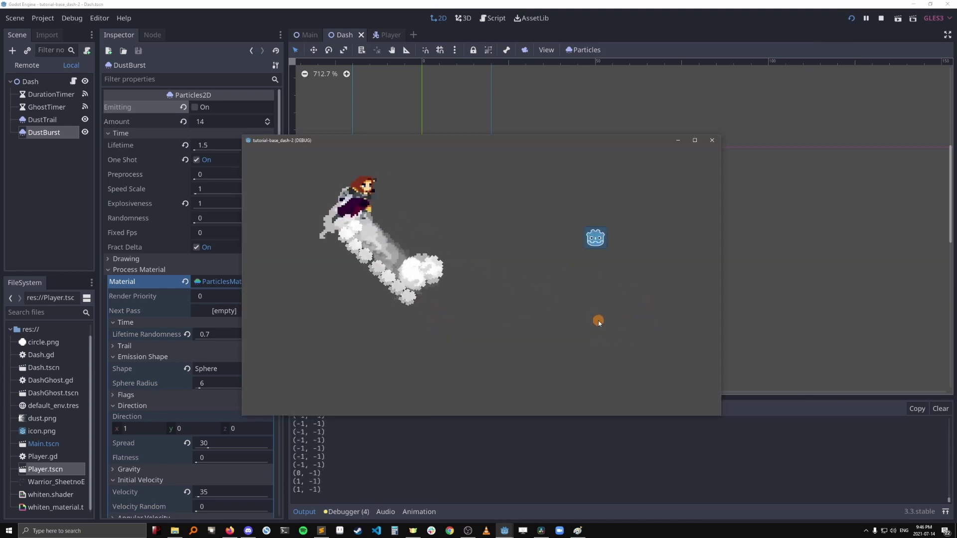
key("d")
key("space")
key("s")
key("space")
key("a")
key("Left")
key("space")
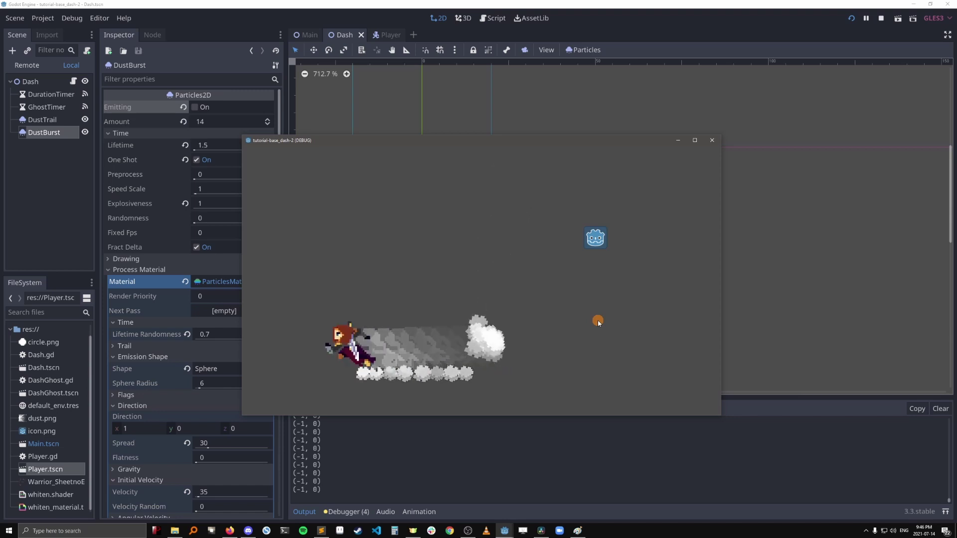
key("Right")
key("space")
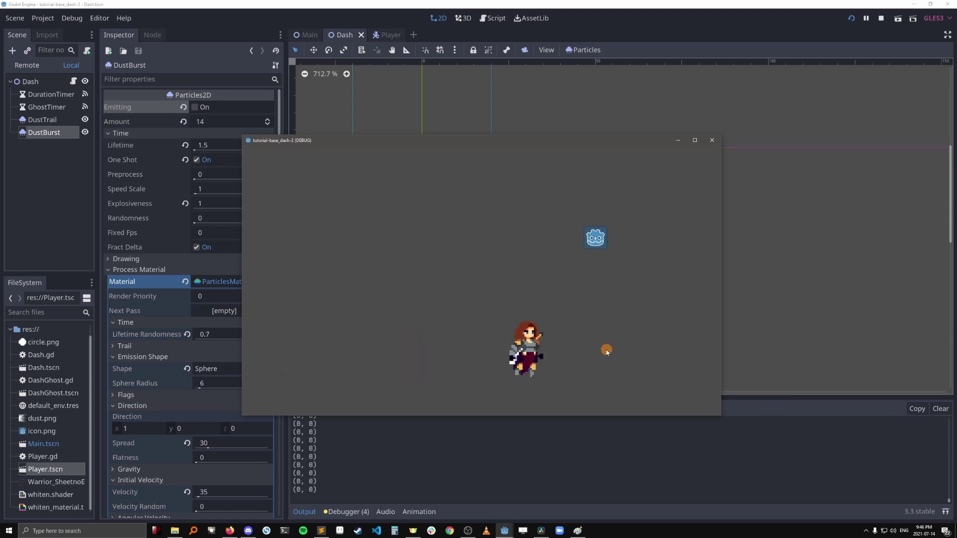
left_click(712, 140)
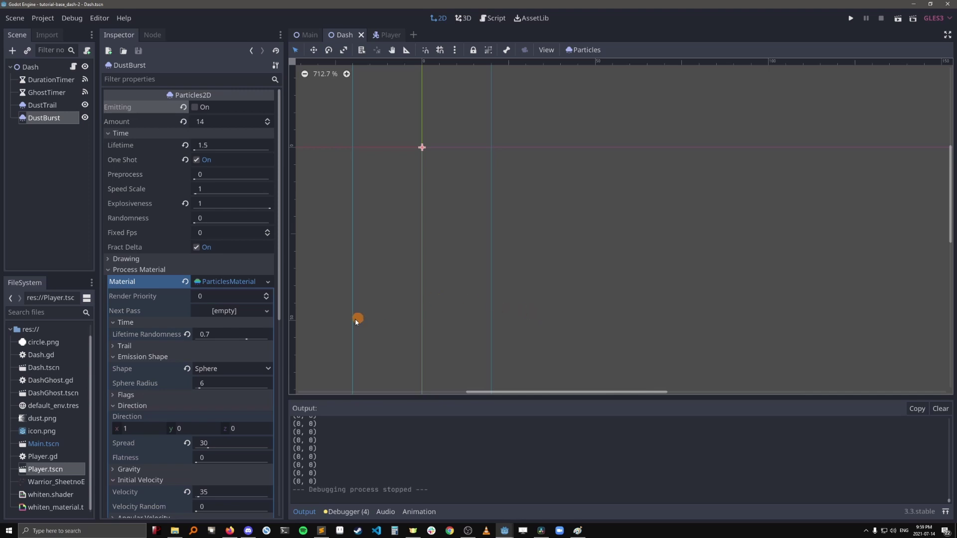
- Assign circle.png from the project files as the DustBurst particles' texture
left_click(39, 419)
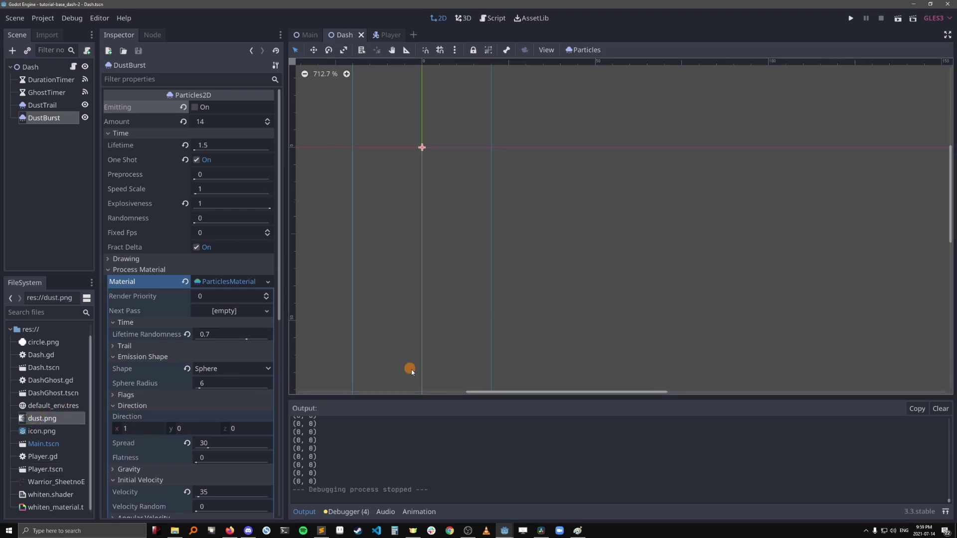
left_click(38, 344)
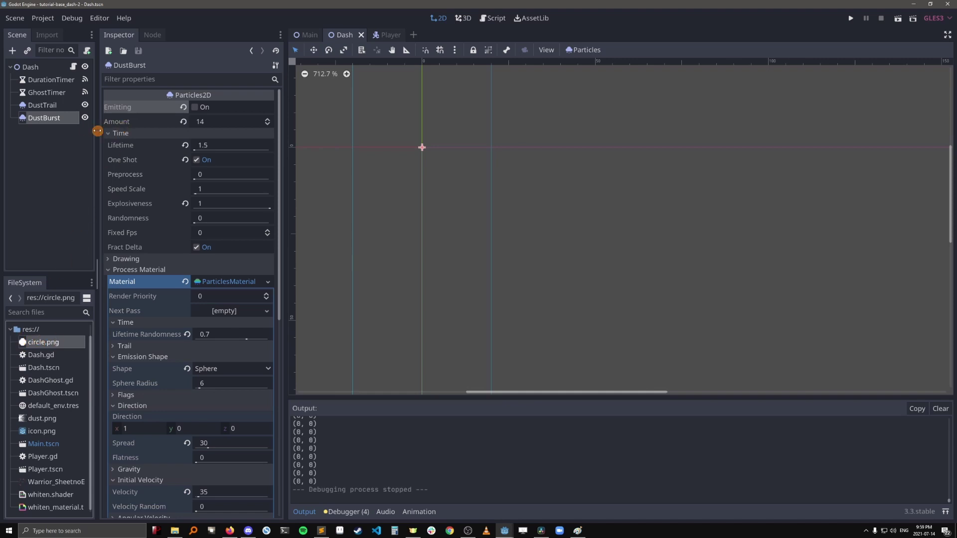
scroll(142, 370, "down", 5)
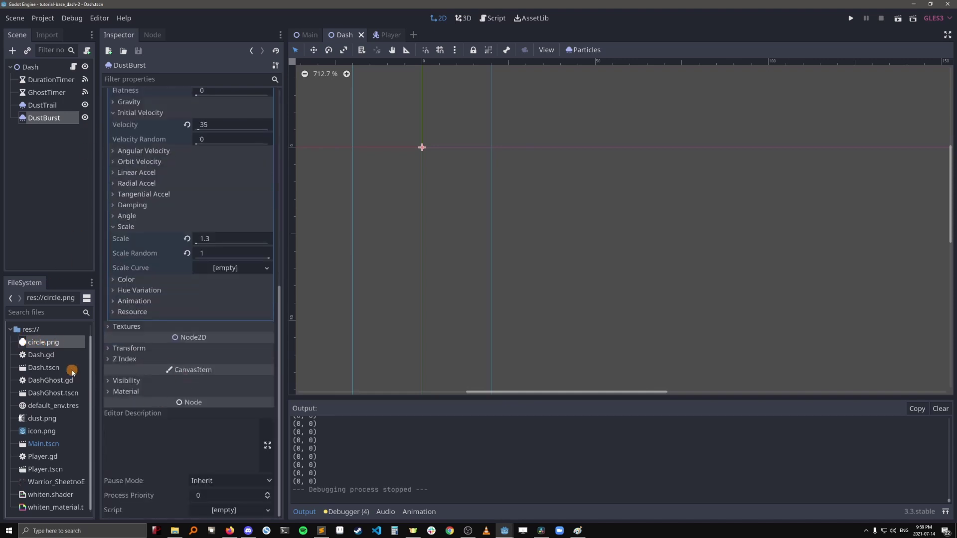
left_click(111, 328)
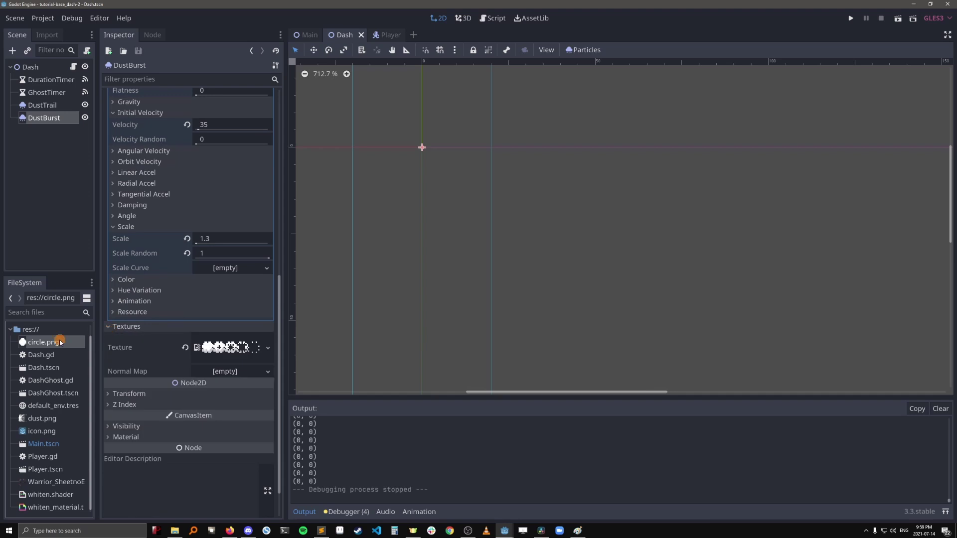
left_click_drag(219, 349, 226, 347)
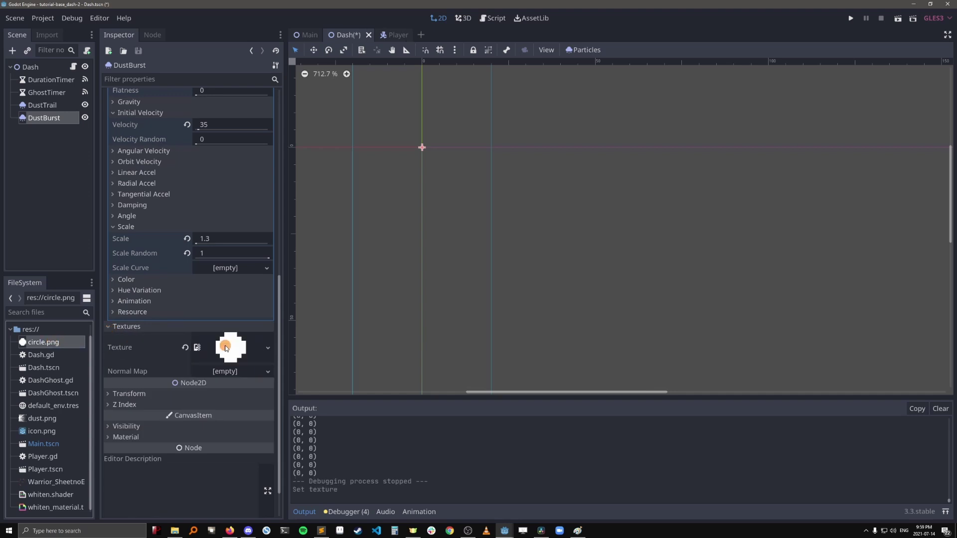
- Turn off Particles Animation in the DustBurst node's CanvasItemMaterial
left_click(107, 438)
left_click(220, 449)
scroll(189, 386, "down", 2)
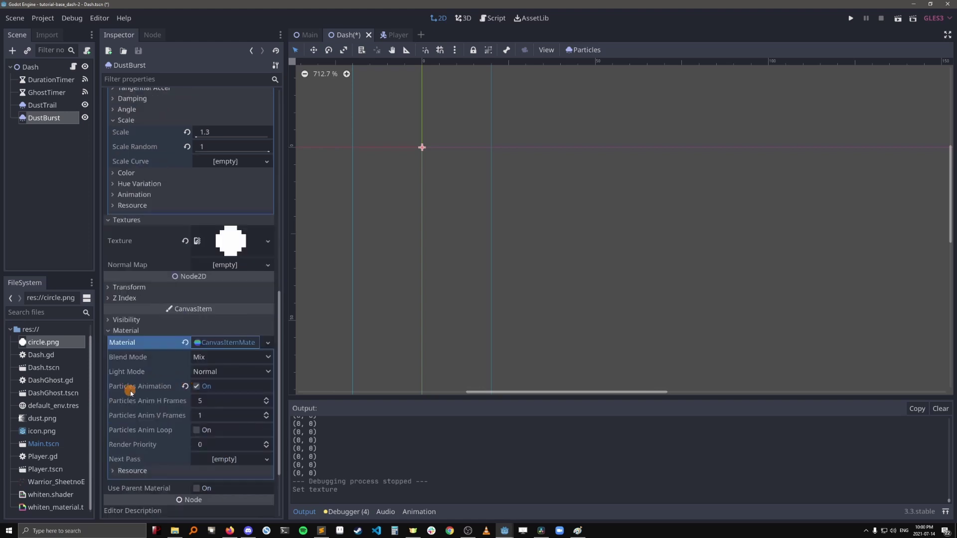
left_click(195, 387)
- Assign circle.png as the DustTrail particles' texture and check the Particles Animation setting of its canvas material
left_click(46, 106)
scroll(193, 310, "down", 12)
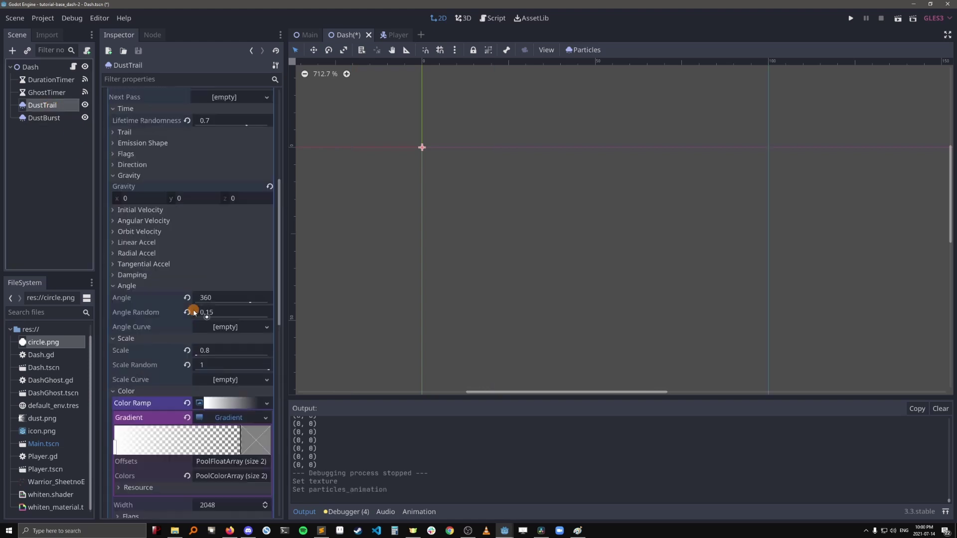
left_click(131, 300)
left_click_drag(45, 343, 213, 318)
left_click(149, 437)
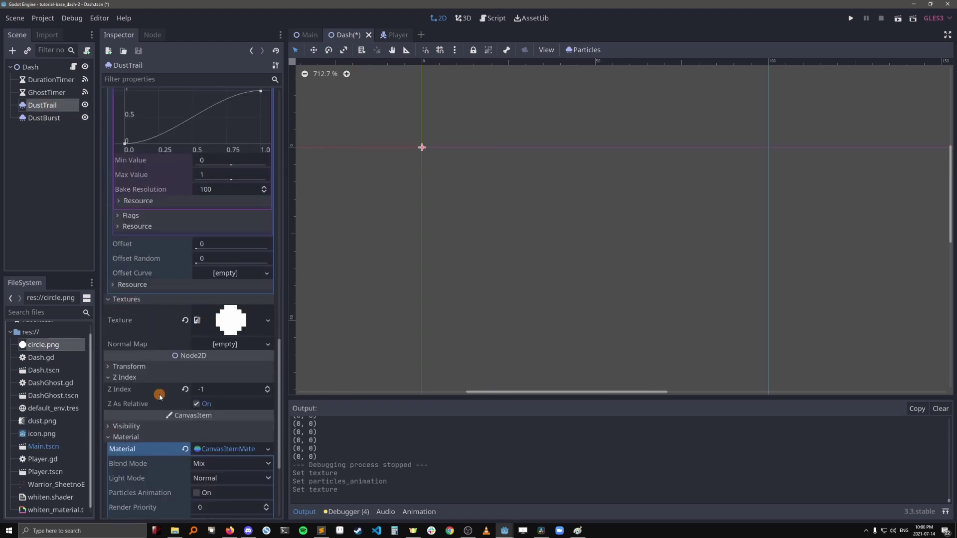
scroll(197, 340, "down", 3)
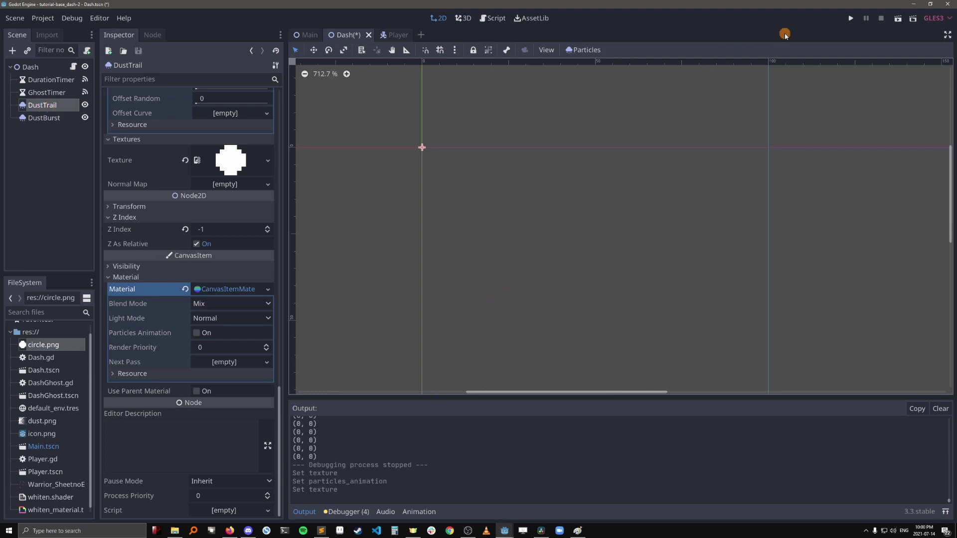
- Run the project and dash in several directions to test the dust trail and burst with the circle texture
left_click(852, 20)
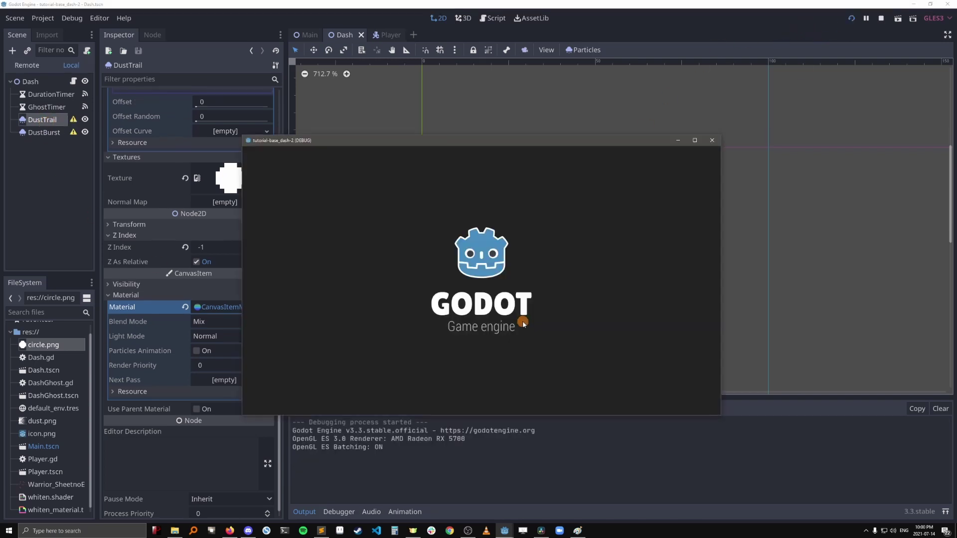
key("d")
key("space")
key("a")
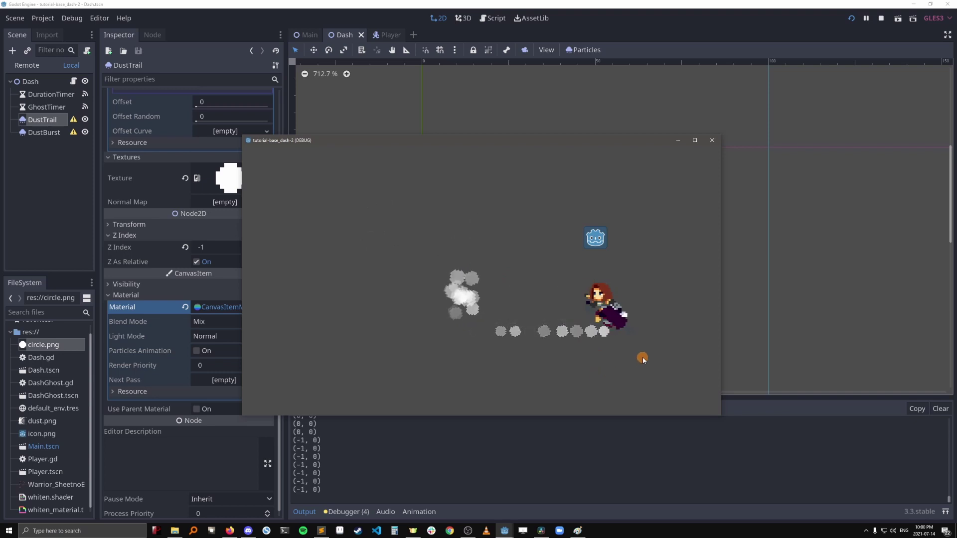
key("space")
key("w")
key("space")
key("d")
key("s")
key("space")
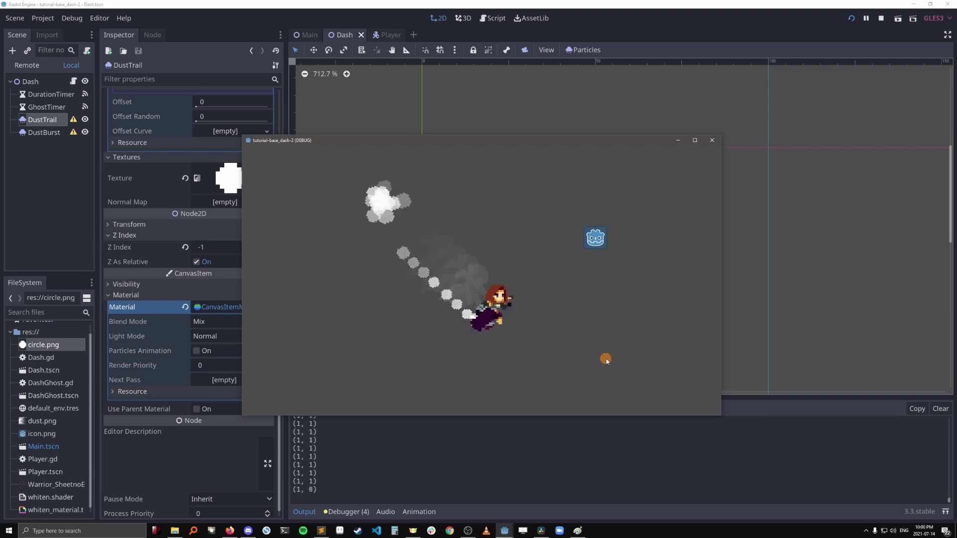
key("space")
key("a")
key("space")
key("space")
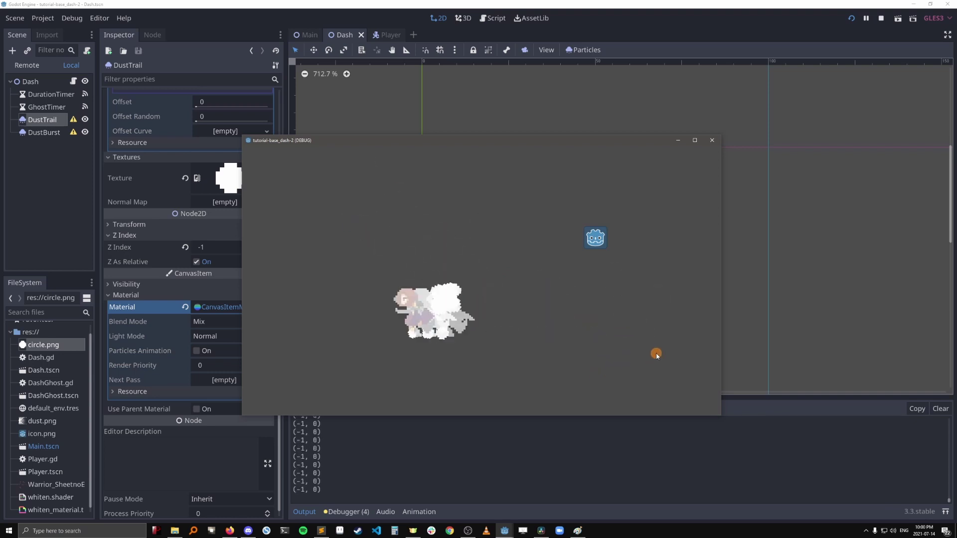
key("d")
- Dash diagonally and horizontally in the running game to examine the circle-textured dust trail and burst
key("space")
key("space")
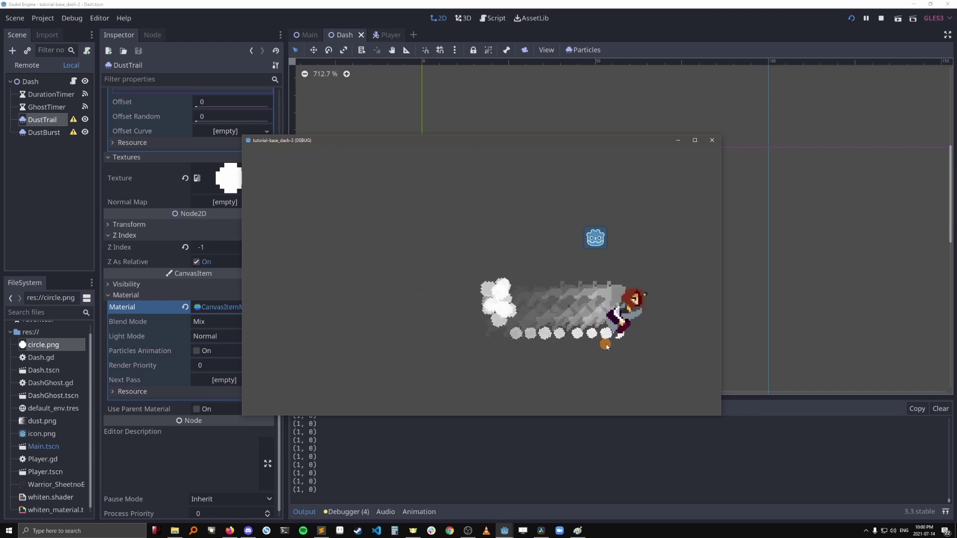
key("w")
key("space")
key("a")
key("s")
key("space")
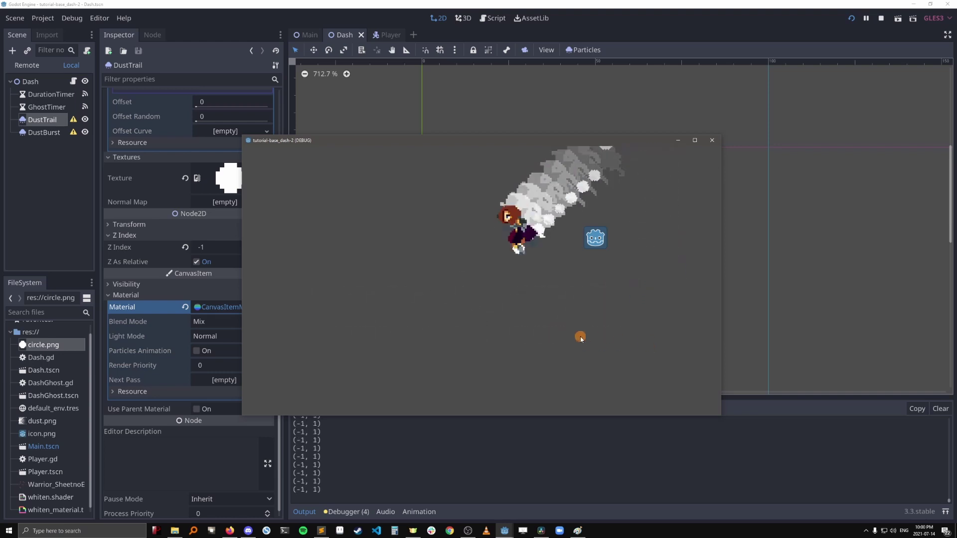
key("space")
key("d")
- Test repeated sideways and diagonal dashes with DustTrail's amount at 12 and examine how dense the trail and burst look
key("space")
key("a")
key("space")
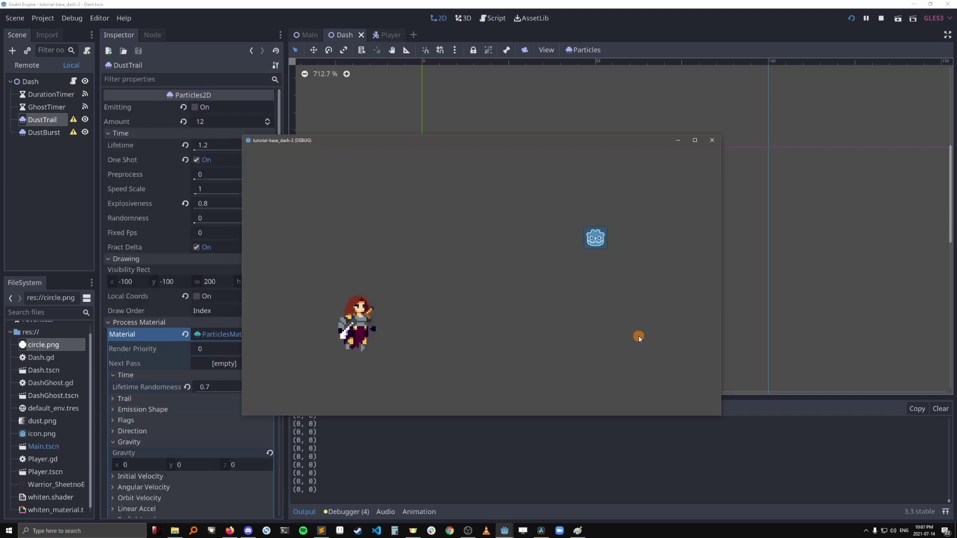
key("d")
key("space")
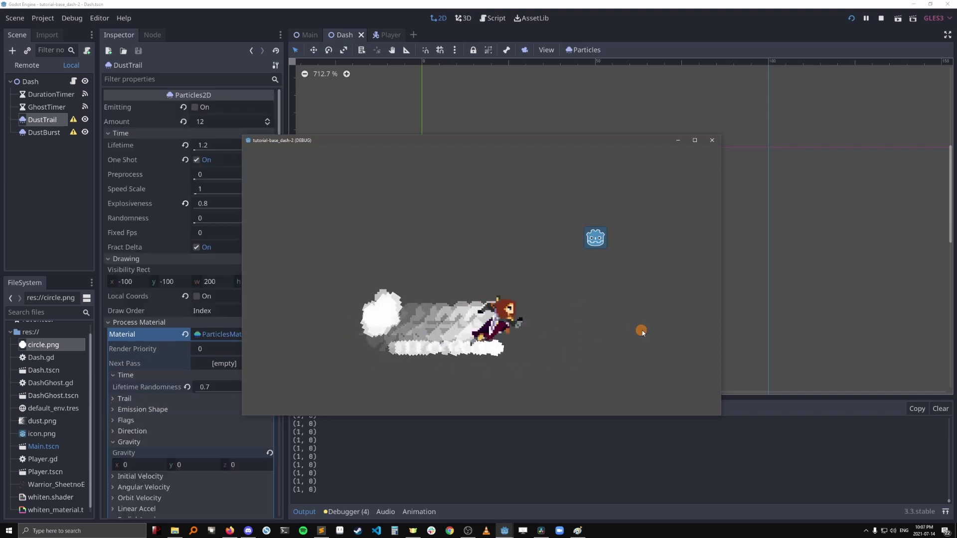
key("space")
key("a")
key("space")
key("w")
key("space")
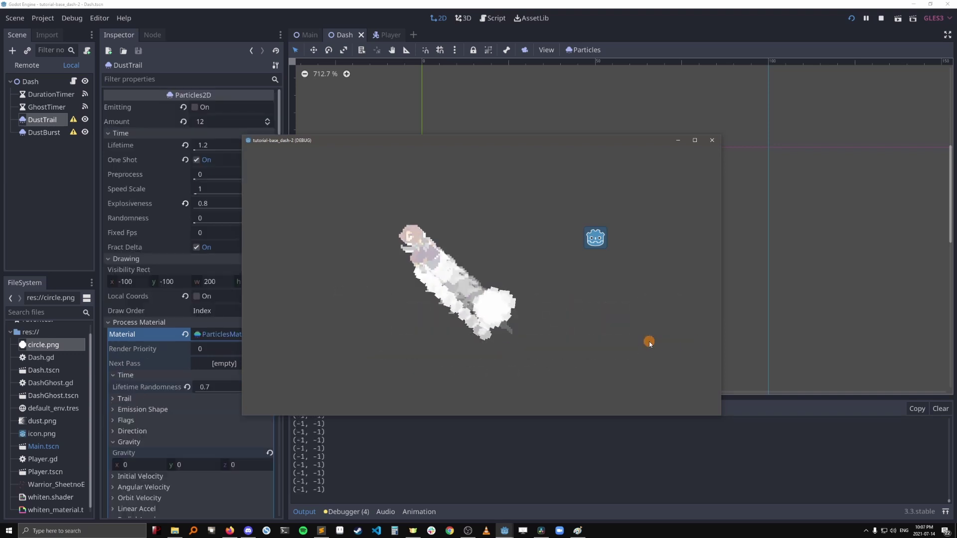
key("s")
key("space")
key("d")
key("space")
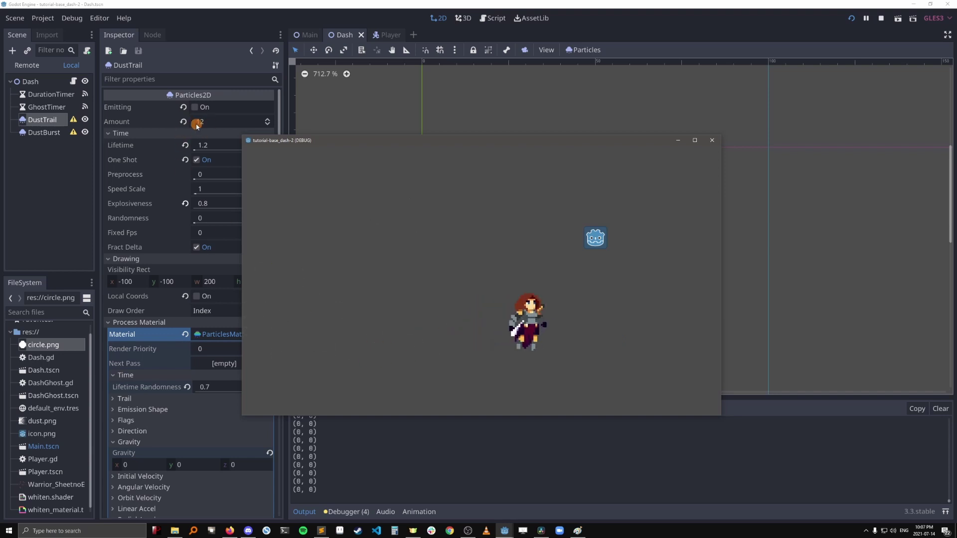
key("d")
key("a")
key("space")
key("d")
key("space")
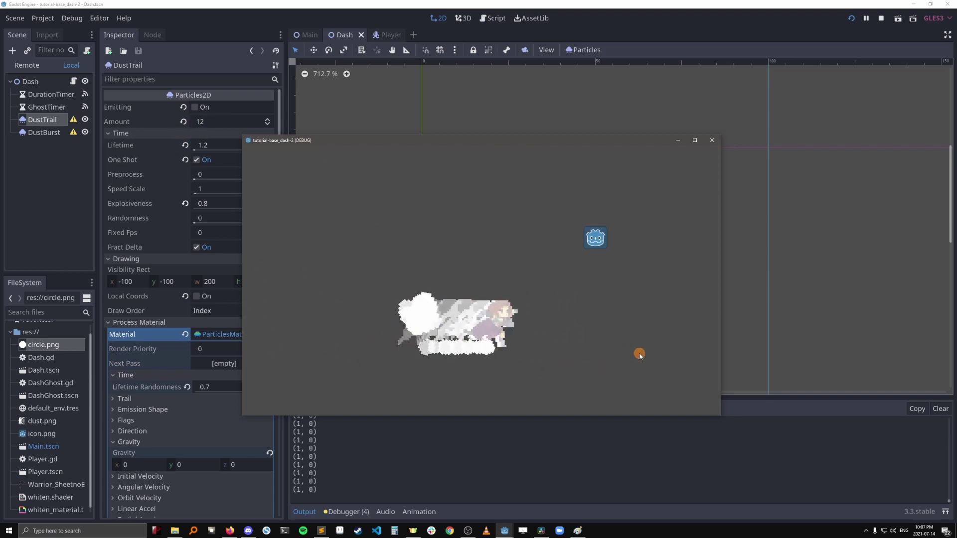
key("Left")
key("space")
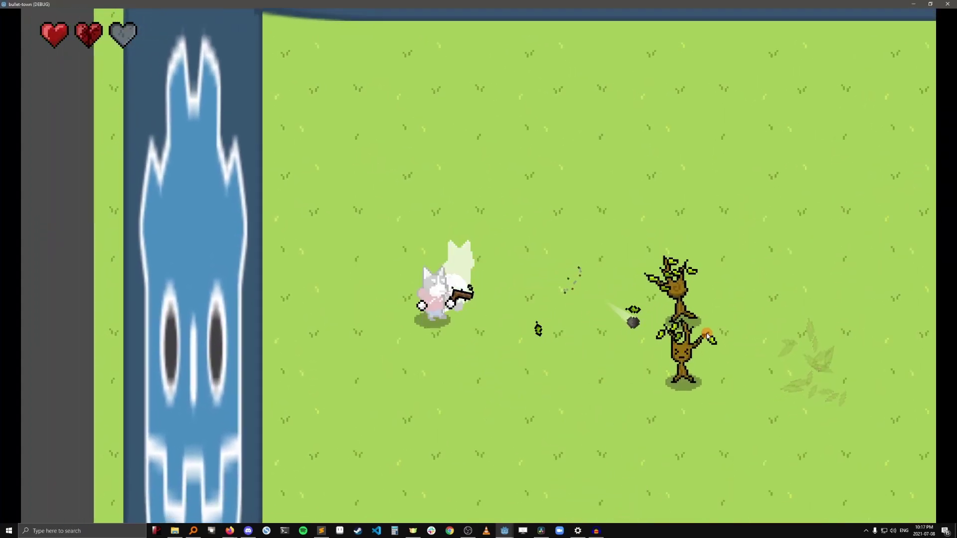
key("d")
key("s")
left_click(658, 194)
key("w")
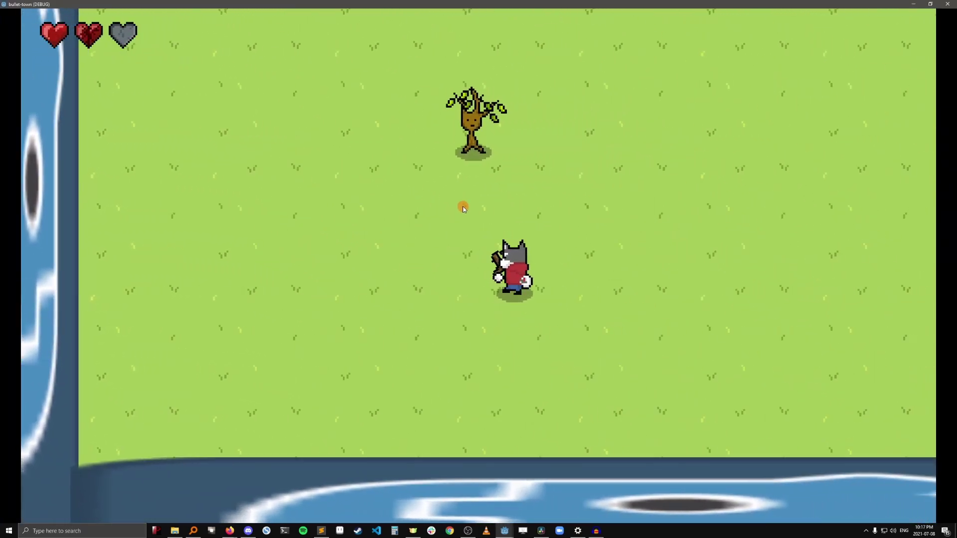
left_click(438, 202)
left_click(315, 190)
left_click(278, 226)
left_click(308, 304)
key("s")
left_click(376, 331)
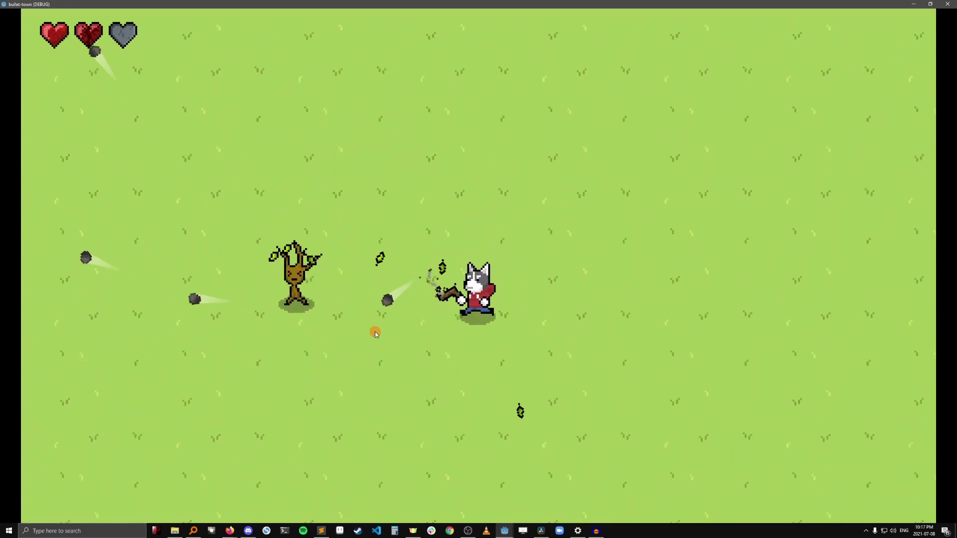
key("a")
key("w")
left_click(325, 241)
key("s")
key("space")
left_click(383, 321)
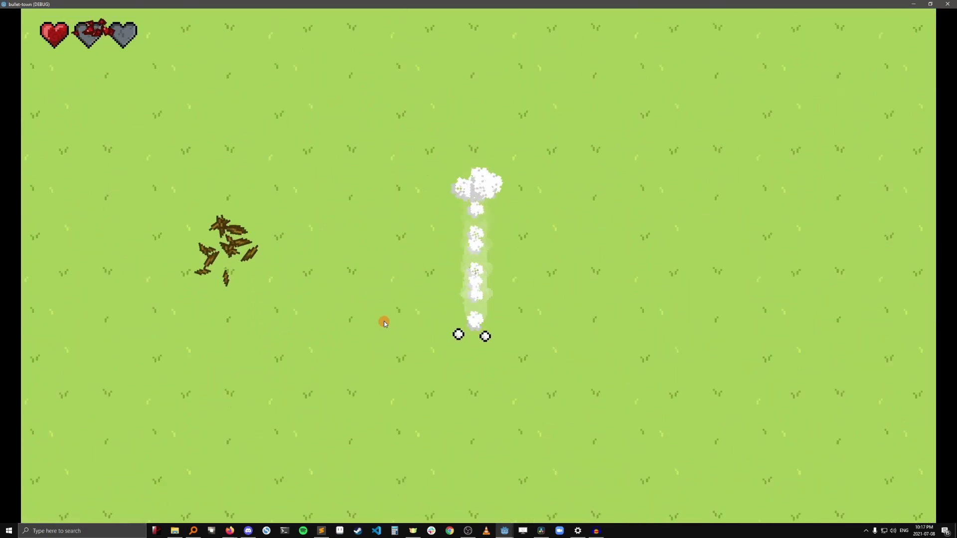
key("a")
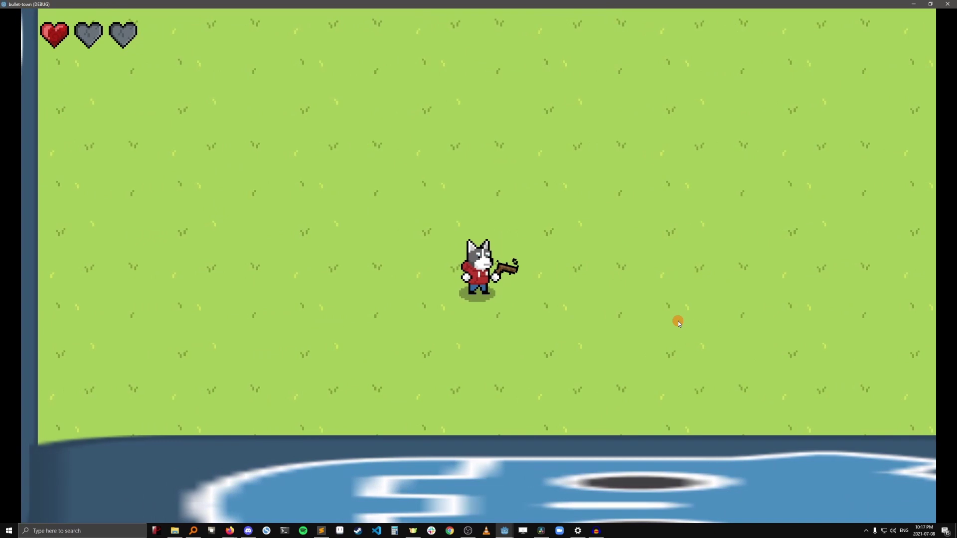